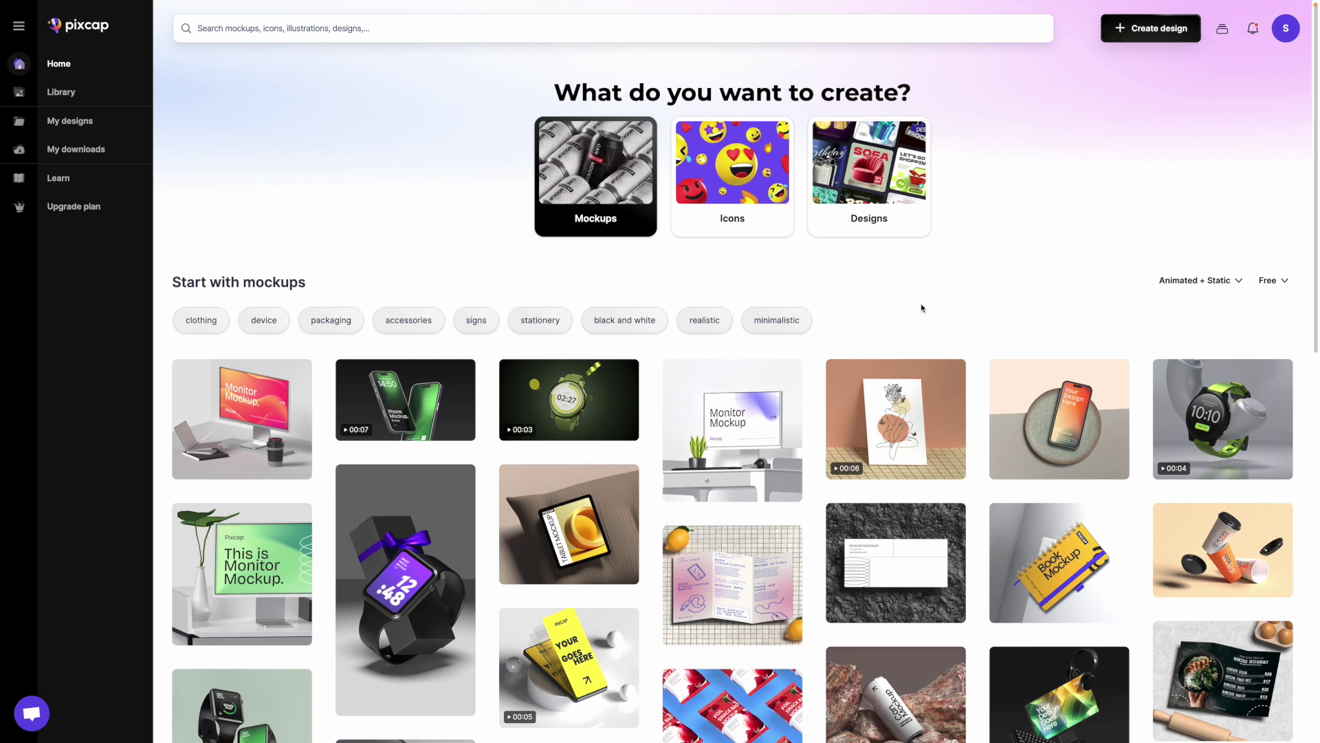
# Scroll past the Pixcap mockups and switch to the Icons category.
pyautogui.scroll(-12, 975, 442)
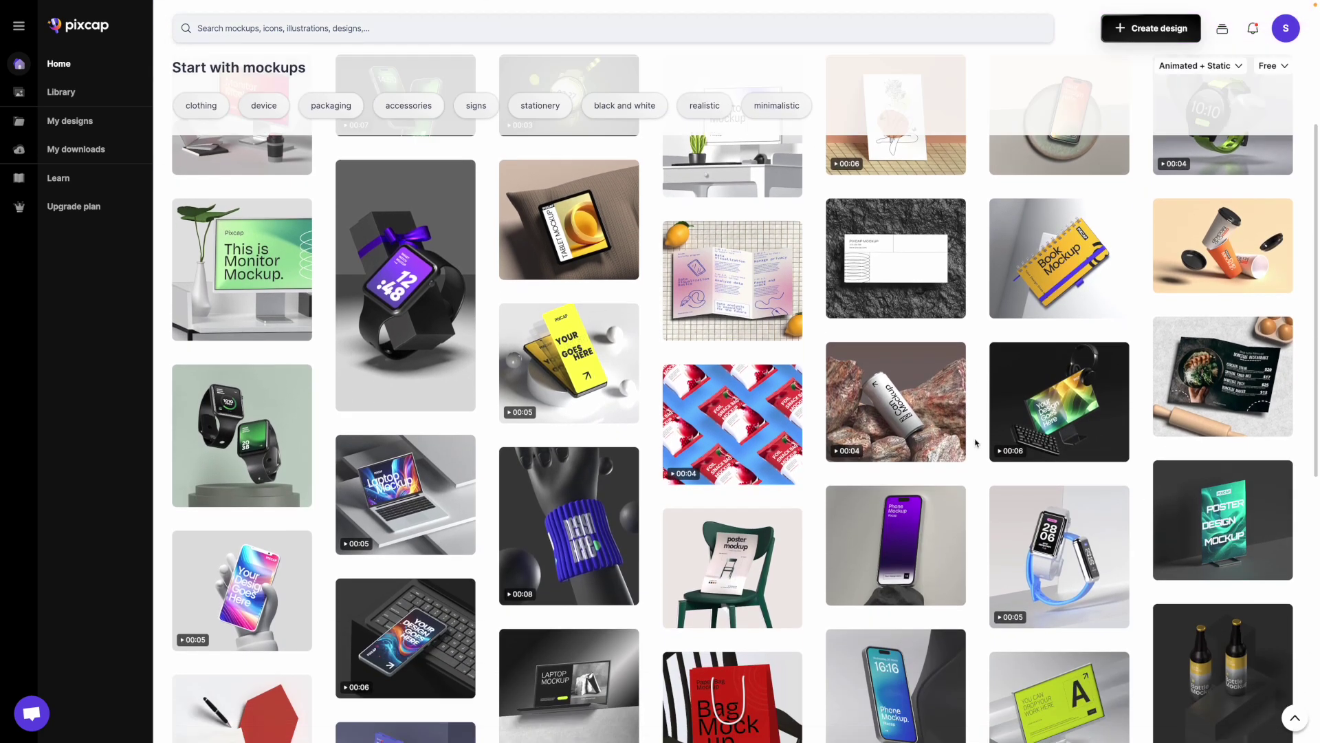
pyautogui.scroll(-3, 975, 442)
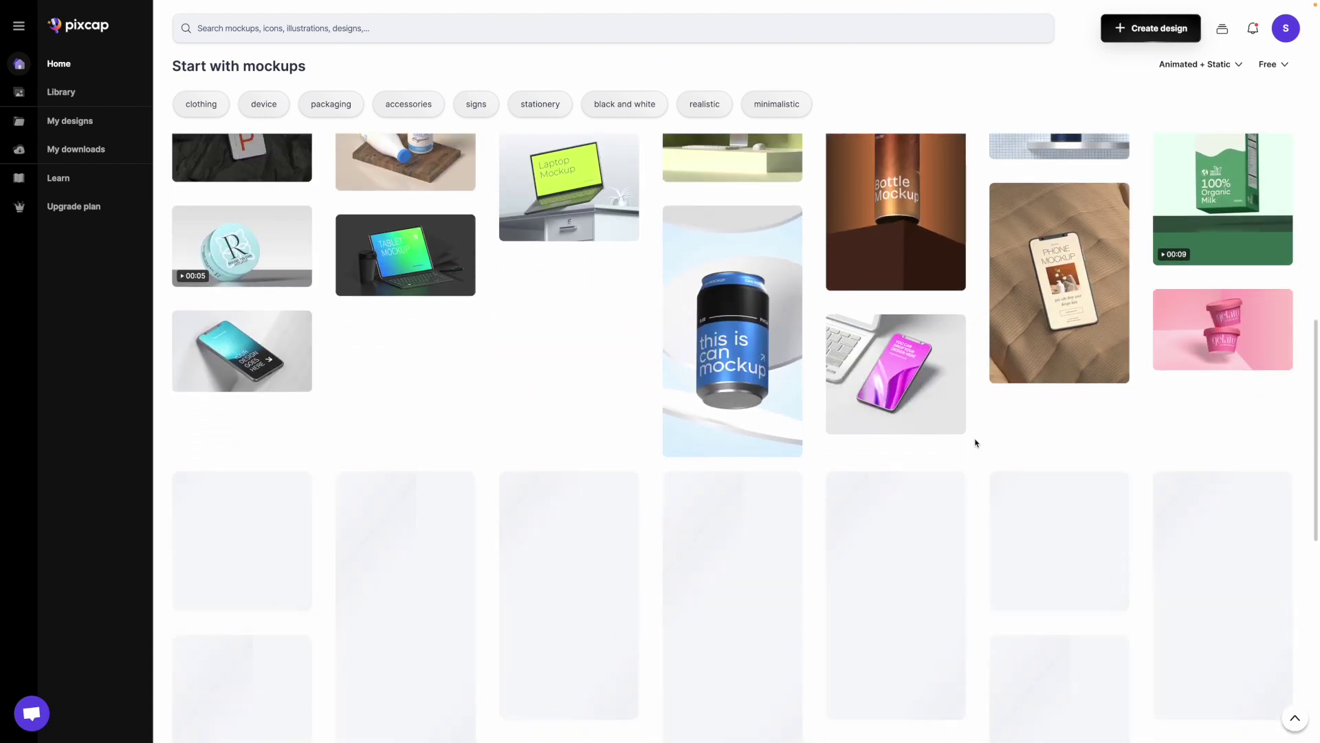
pyautogui.scroll(15, 975, 442)
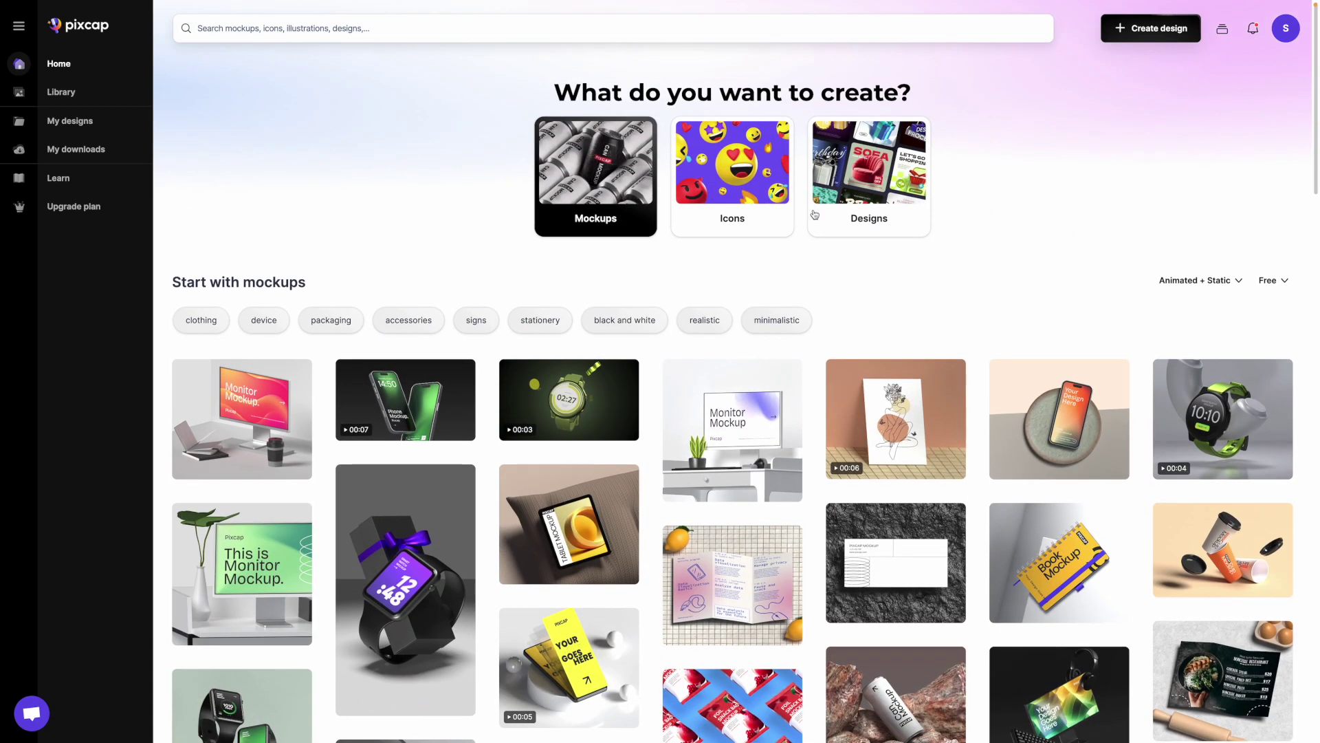
pyautogui.click(760, 192)
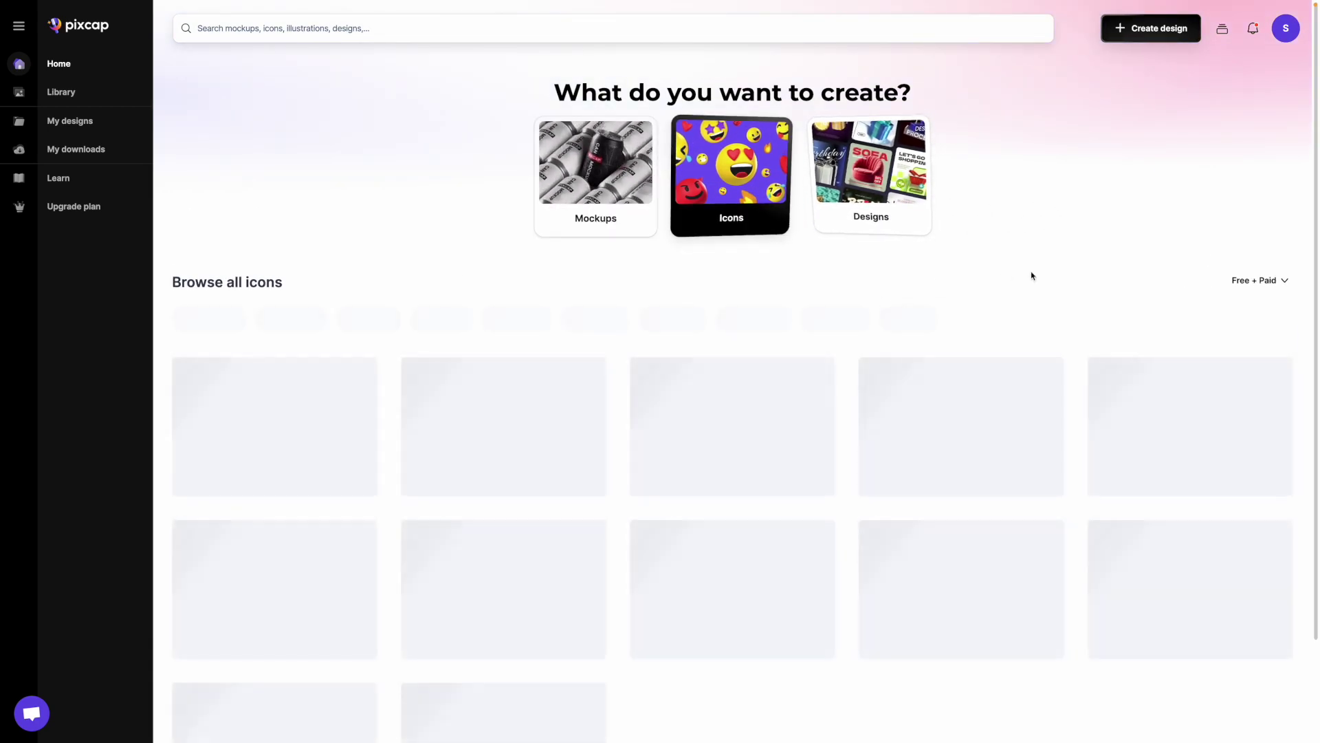
# Search the Pixcap icons for 'smiley'.
pyautogui.scroll(-10, 744, 610)
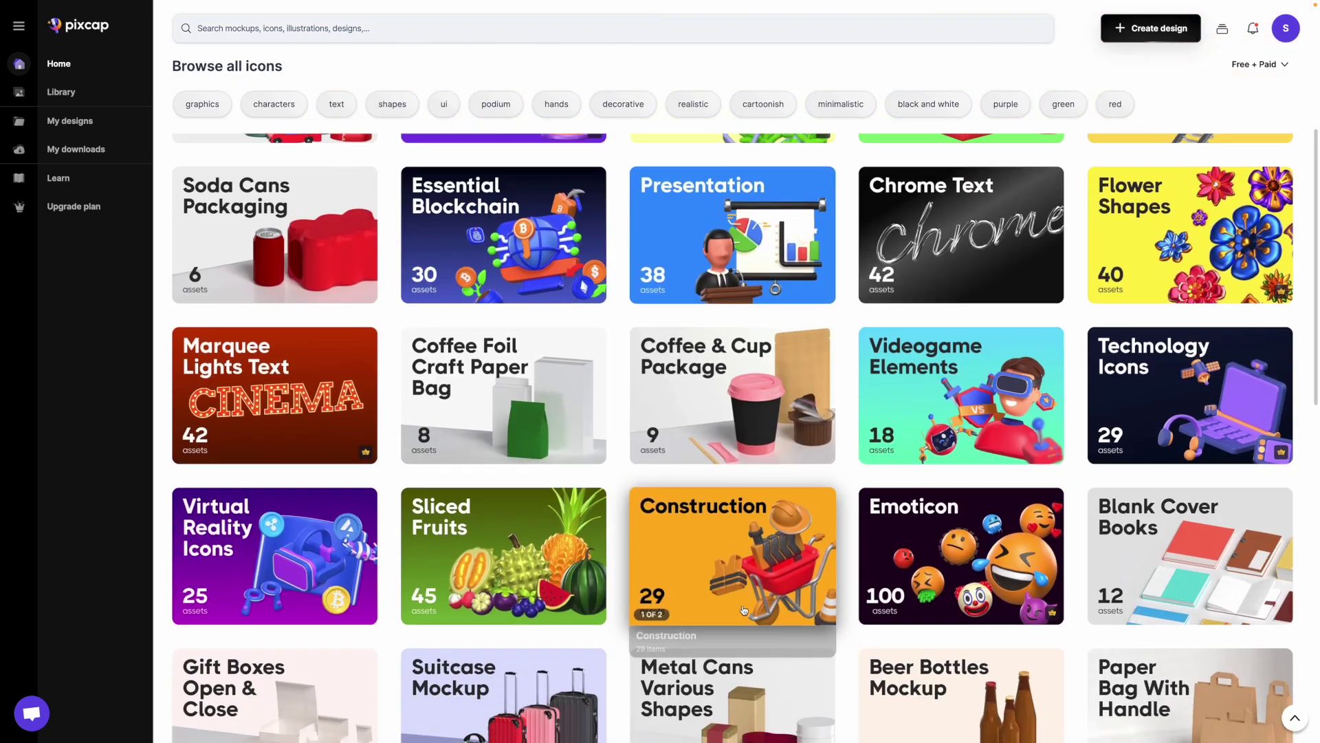
pyautogui.scroll(-5, 744, 609)
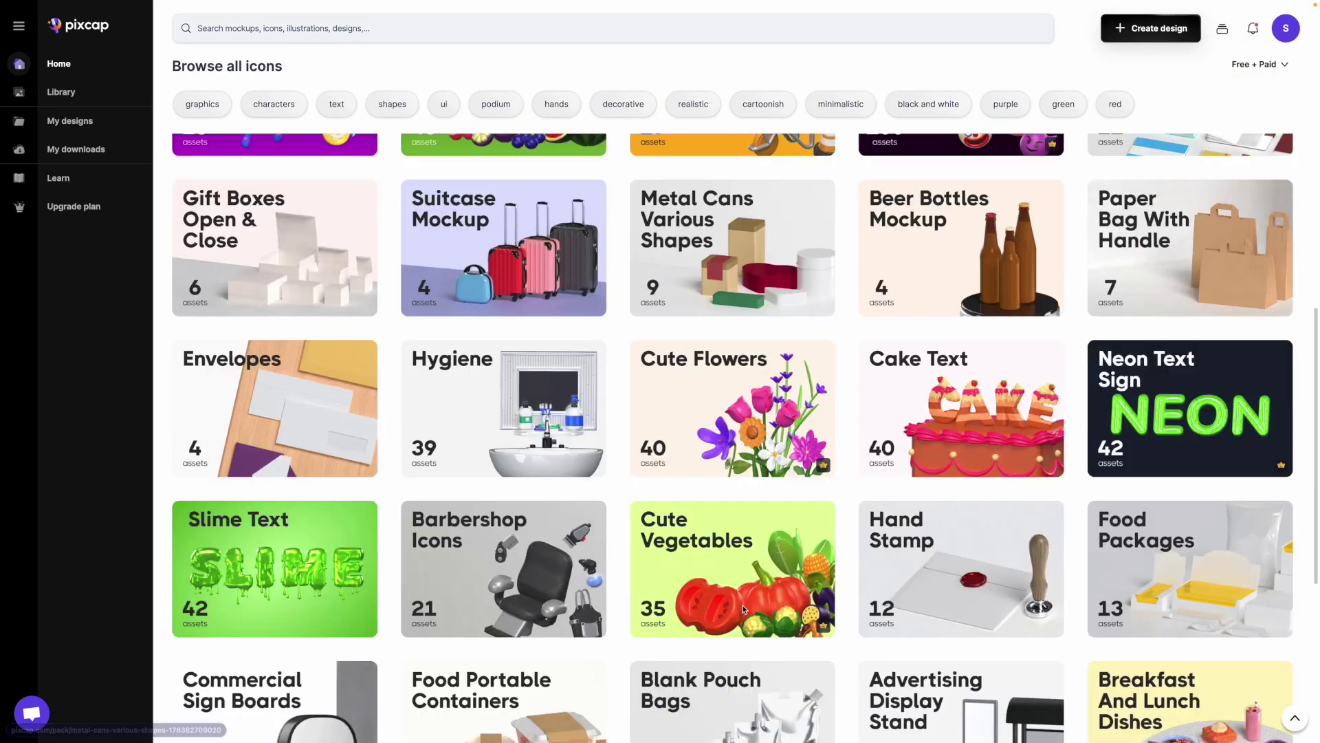
pyautogui.click(385, 29)
pyautogui.write('s')
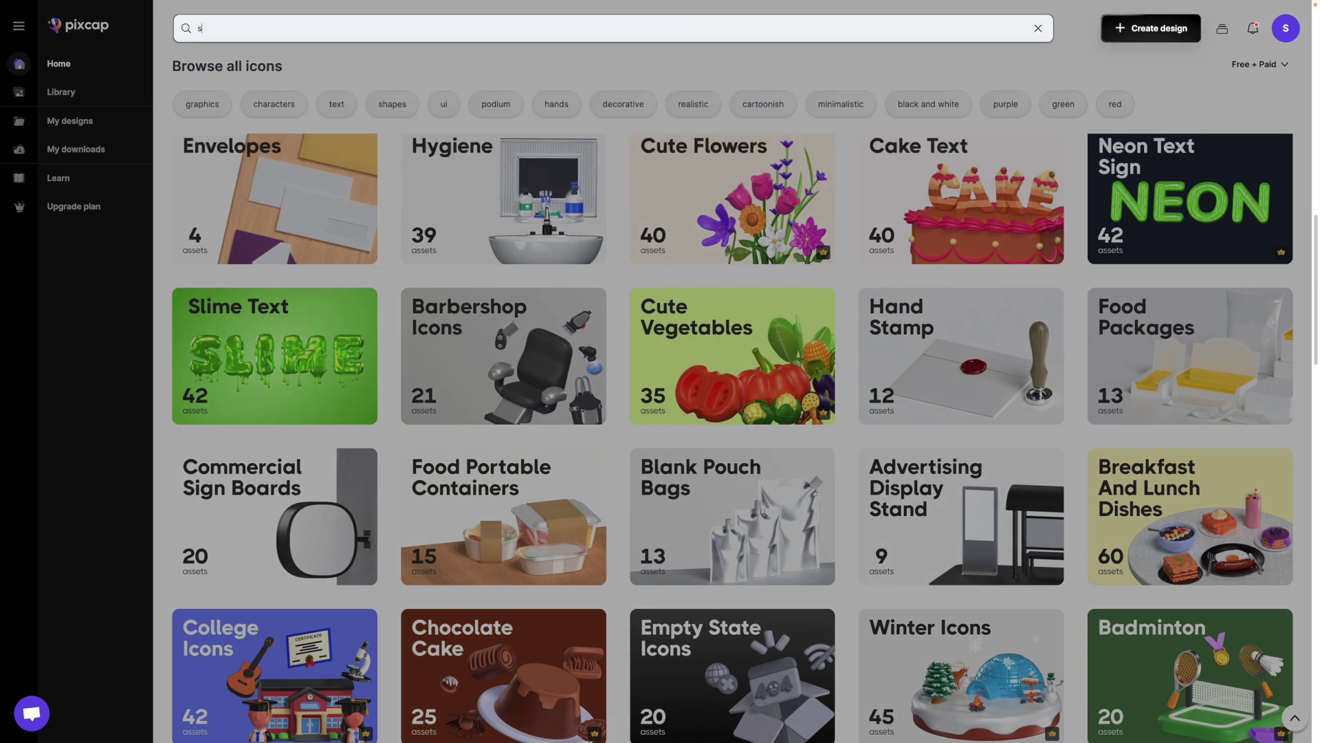
pyautogui.write('miley')
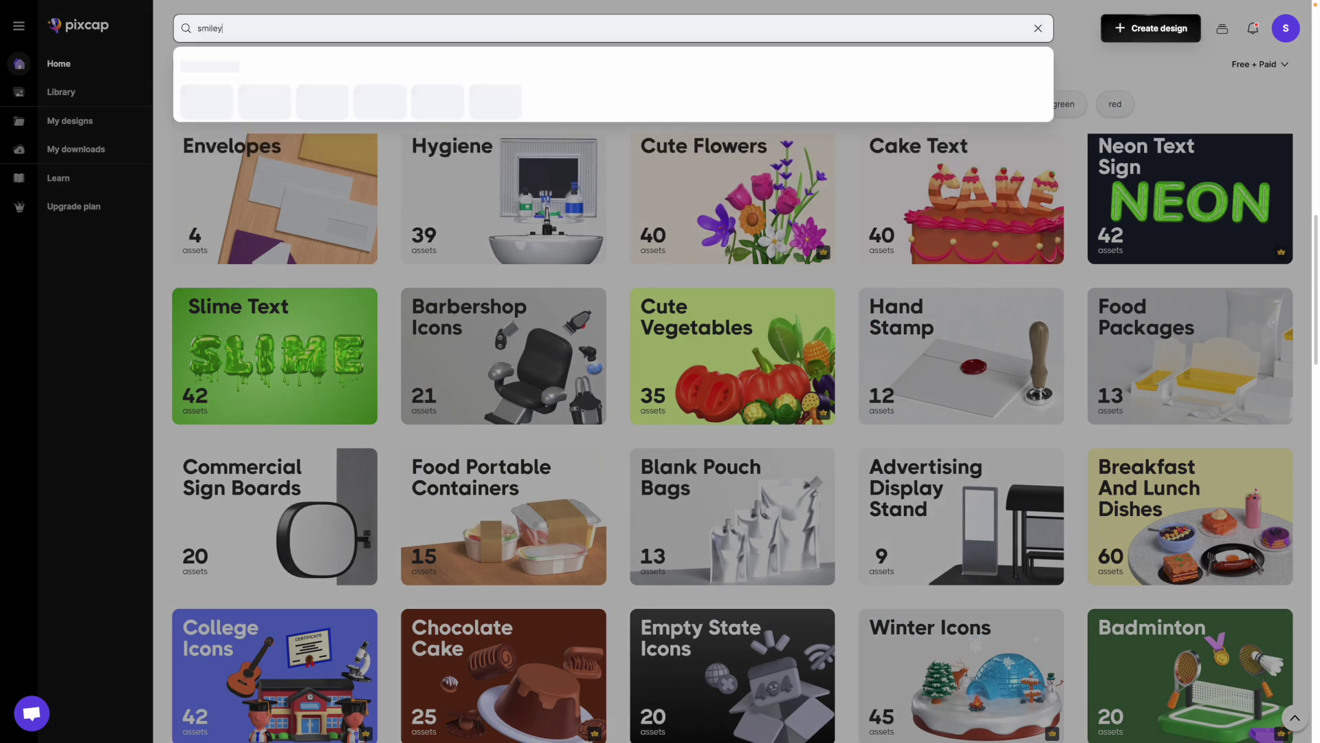
pyautogui.press('Return')
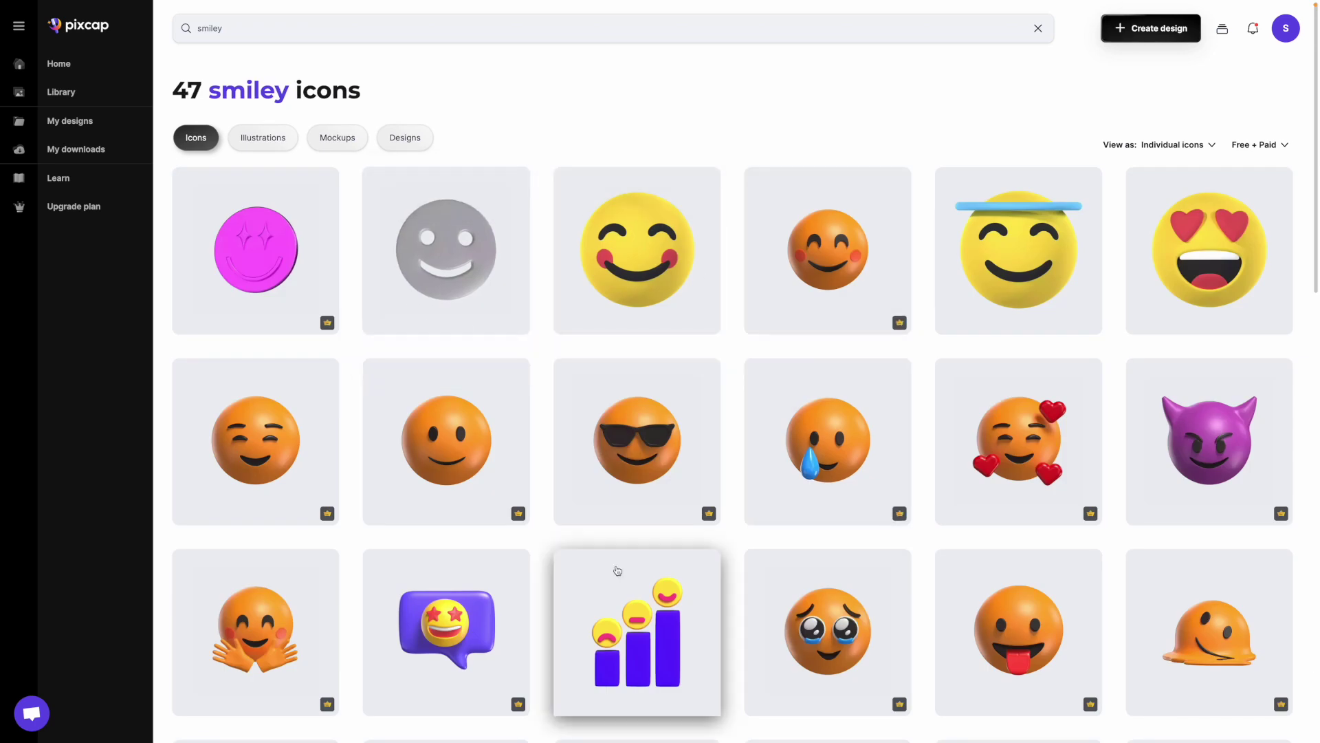
# Open the Star-Struck icon from the smiley results in the editor.
pyautogui.scroll(-5, 828, 370)
pyautogui.scroll(-6, 828, 370)
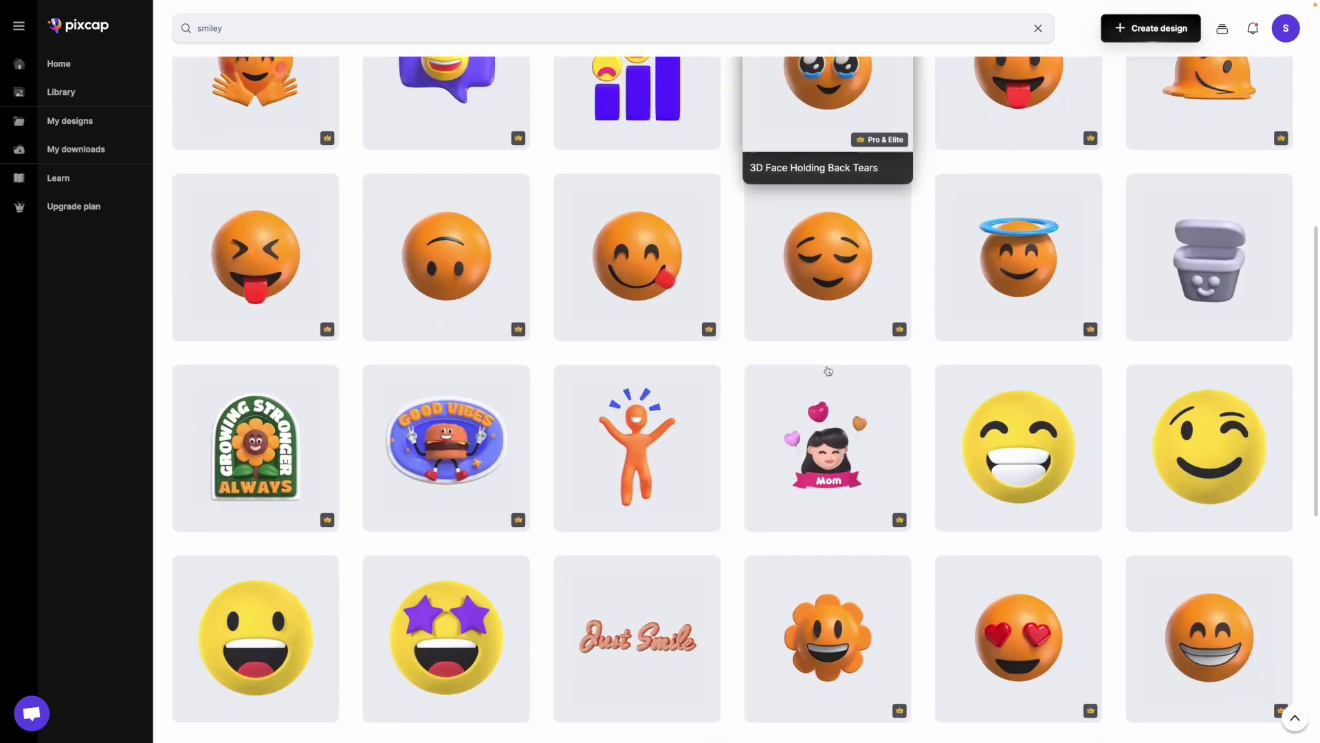
pyautogui.scroll(-2, 522, 568)
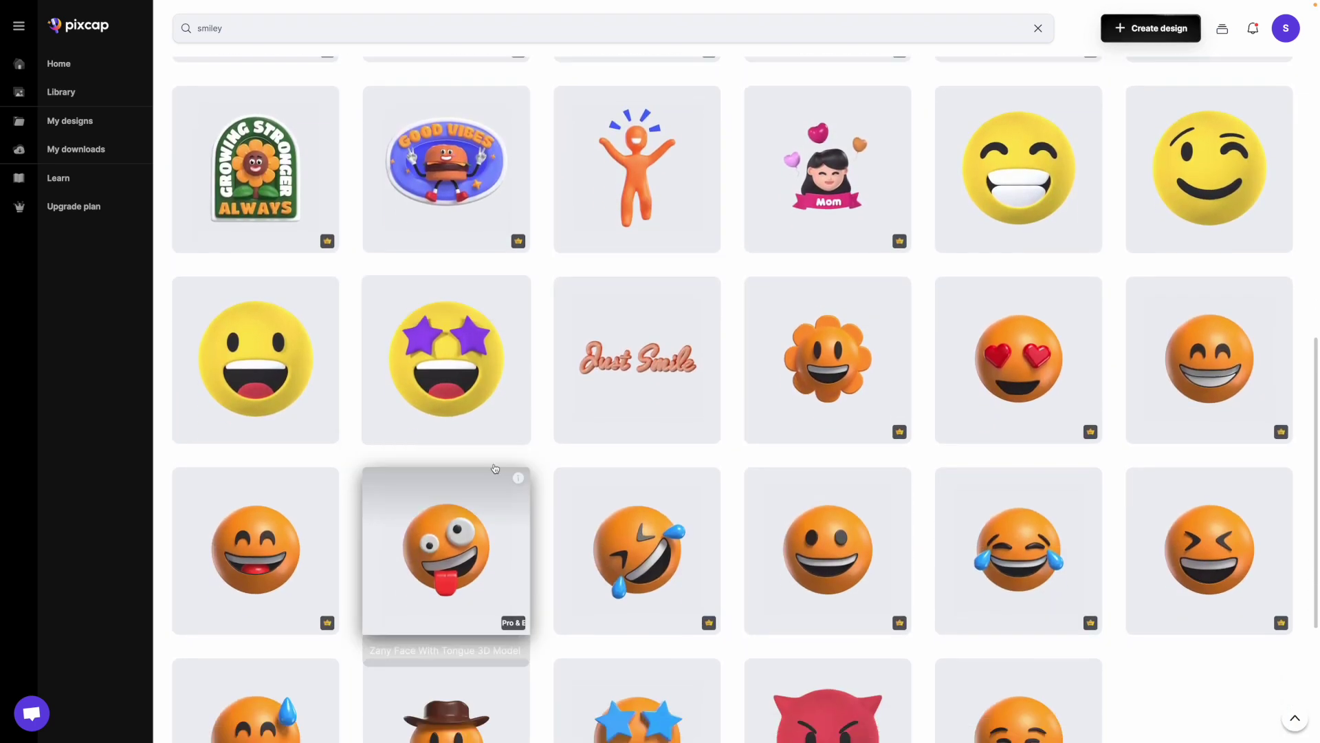
pyautogui.click(466, 394)
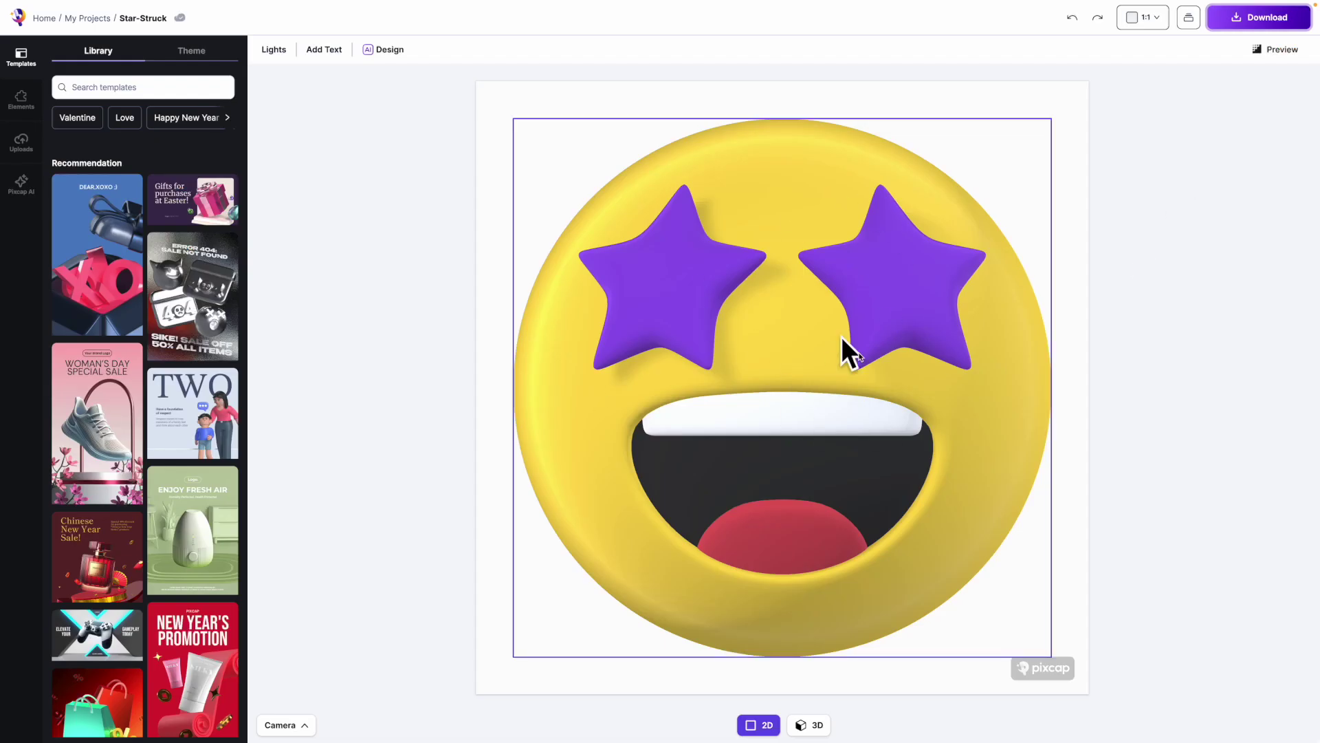
# Preview the Star-Struck emoji in 3D, then choose the free Standard download with hard shadows.
pyautogui.click(812, 733)
pyautogui.moveTo(913, 434); pyautogui.dragTo(732, 416)
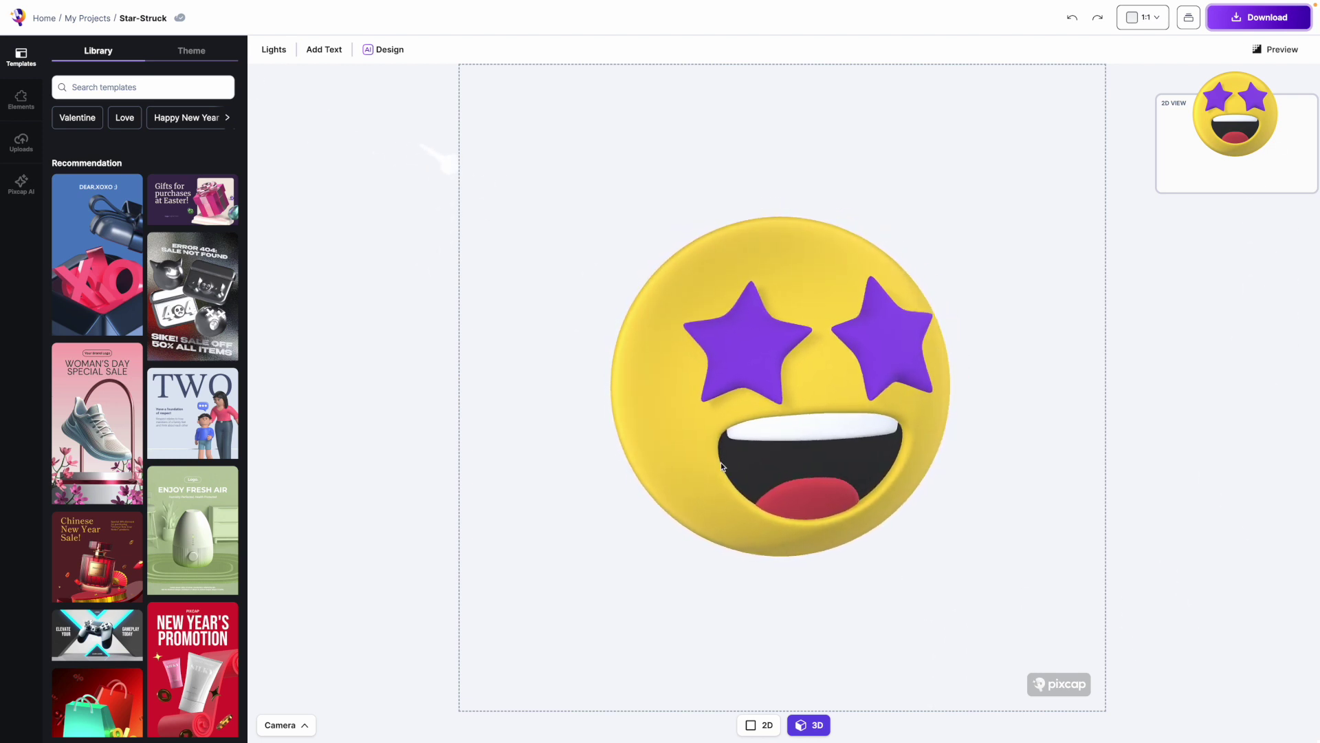
pyautogui.click(764, 724)
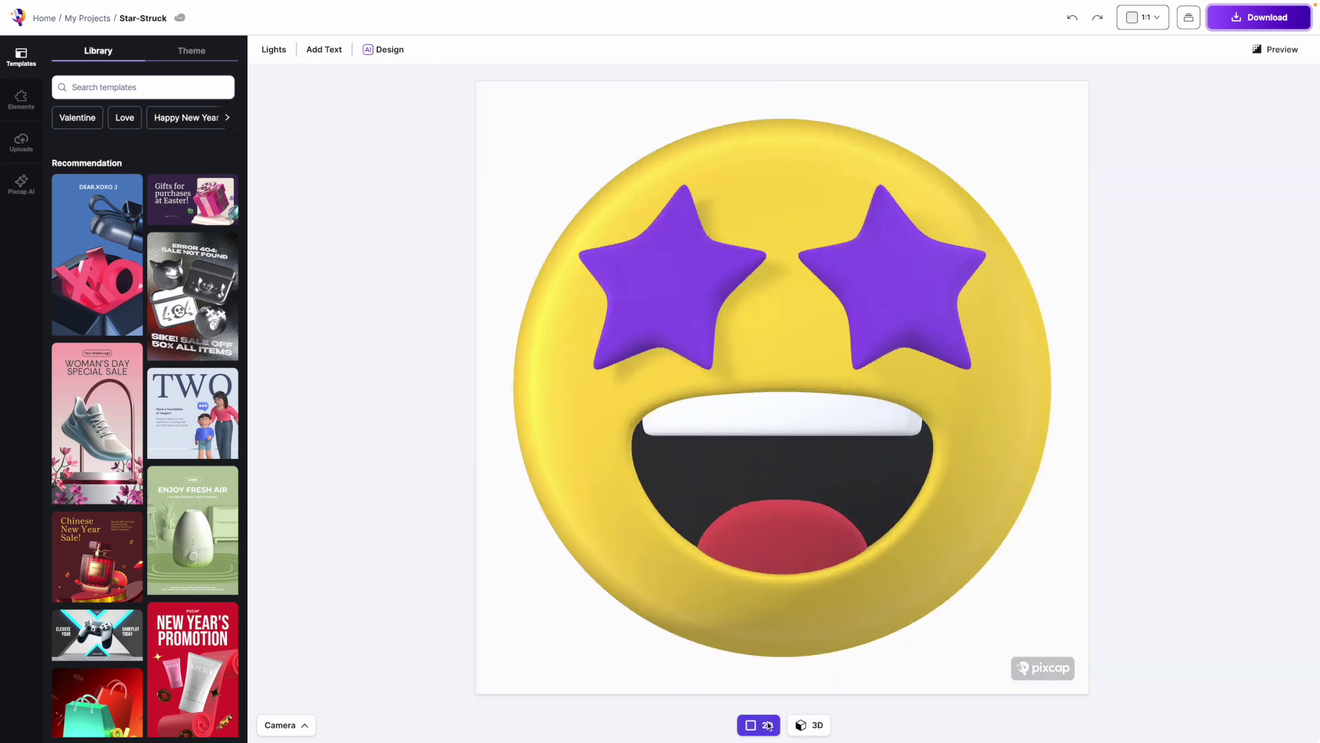
pyautogui.click(1267, 17)
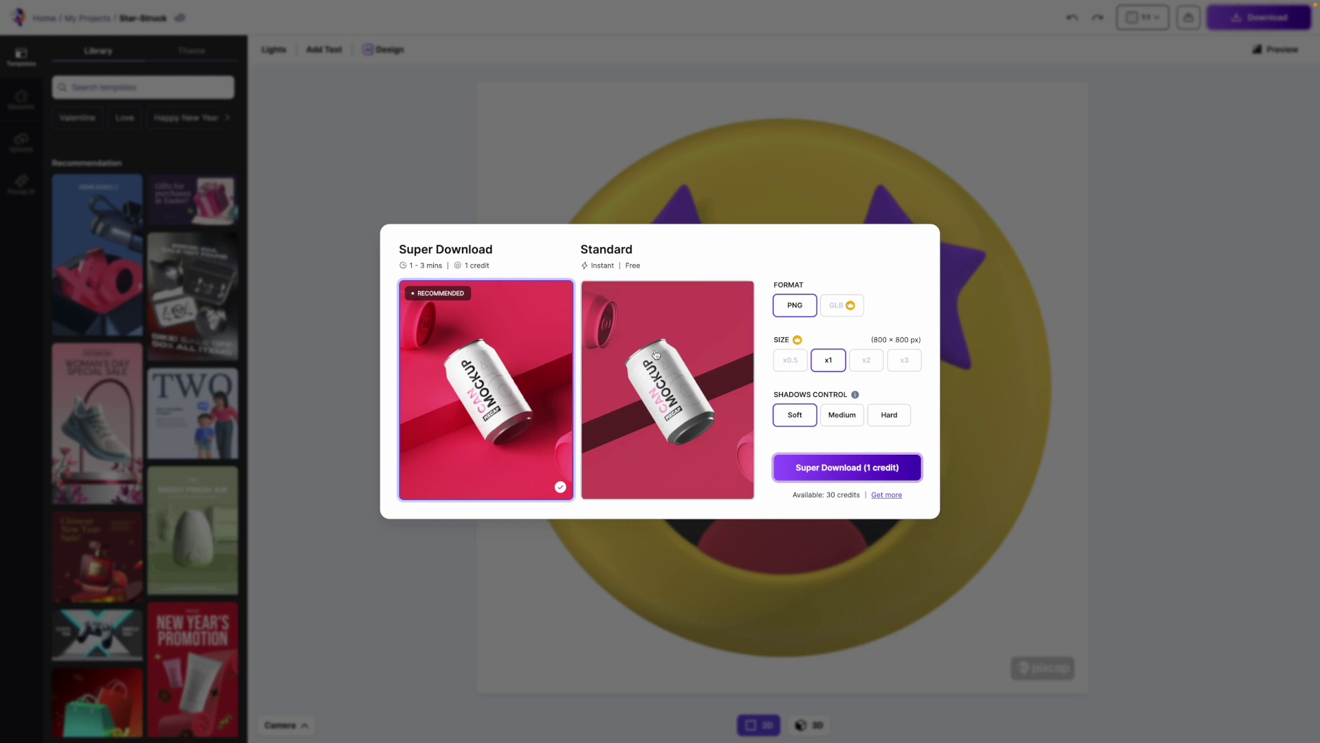
pyautogui.click(633, 335)
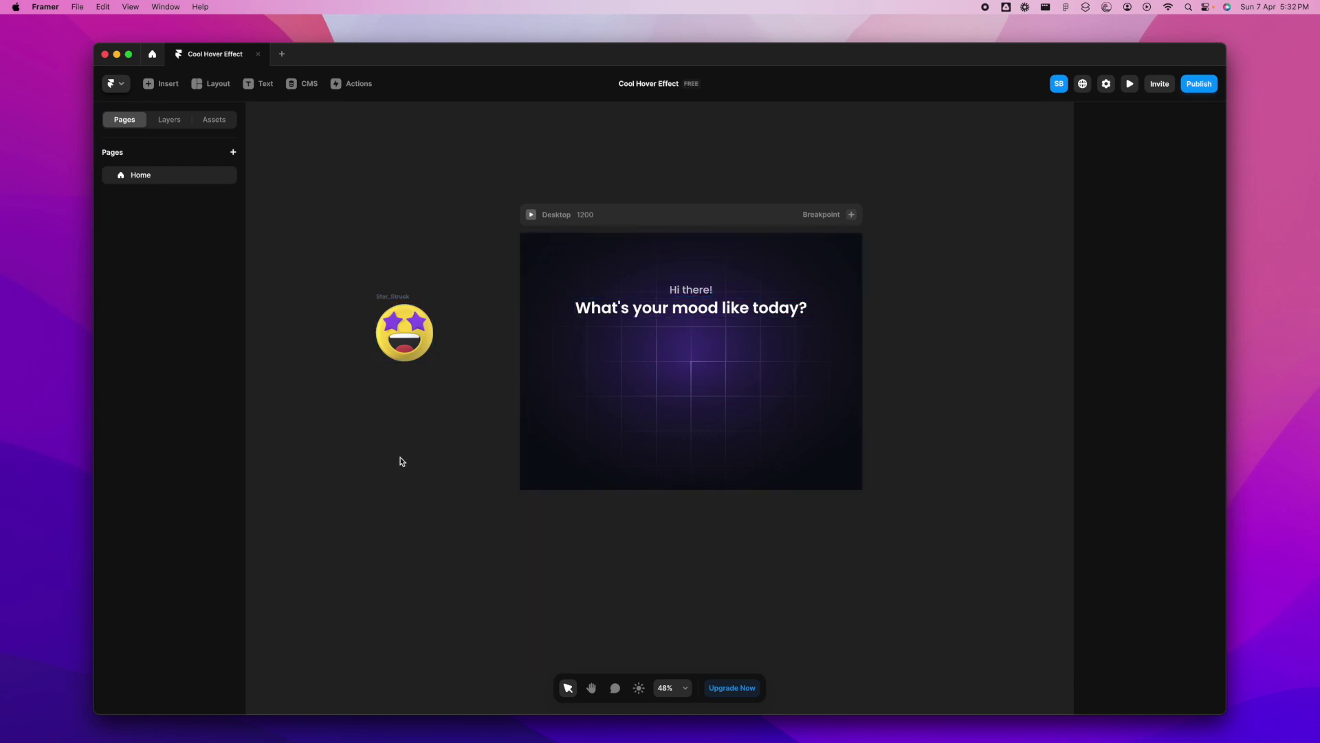
# Pan the Framer canvas to show the Star_Struck image beside the Desktop frame.
pyautogui.hscroll(-4, 402, 462)
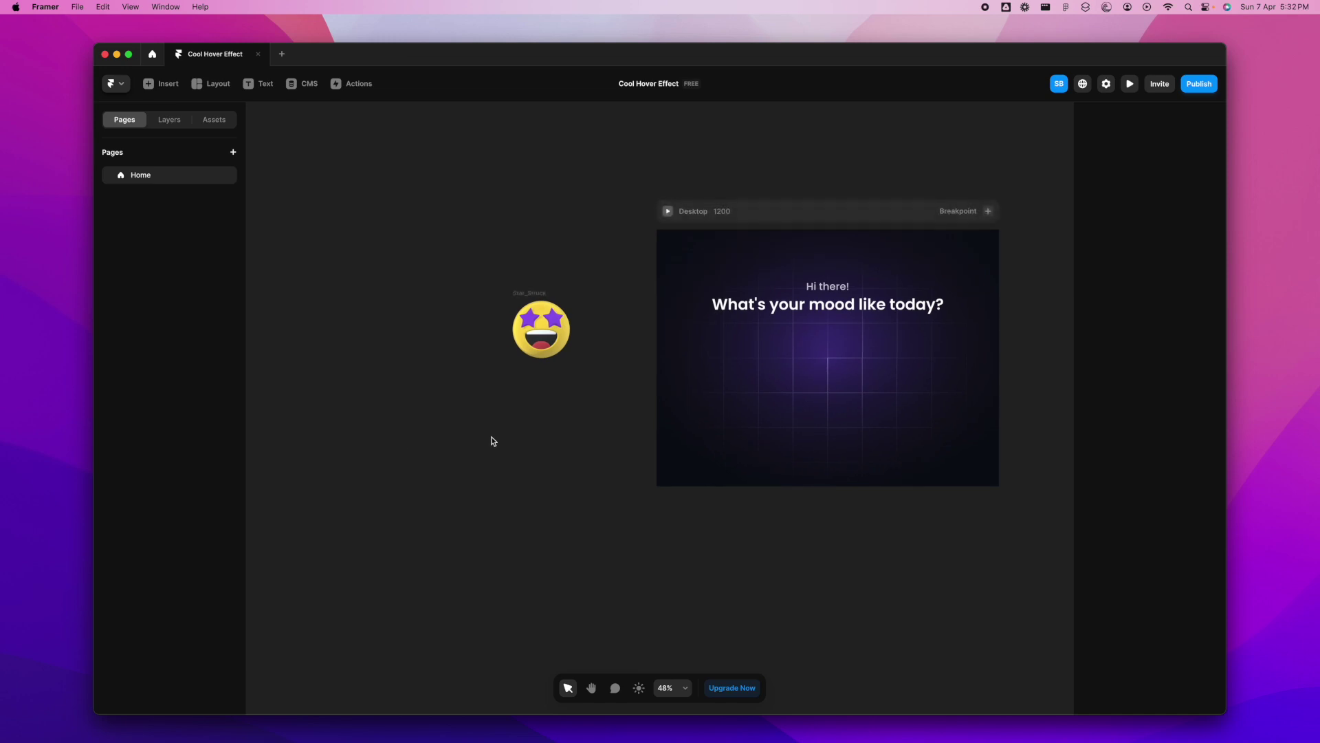
pyautogui.scroll(3, 534, 488)
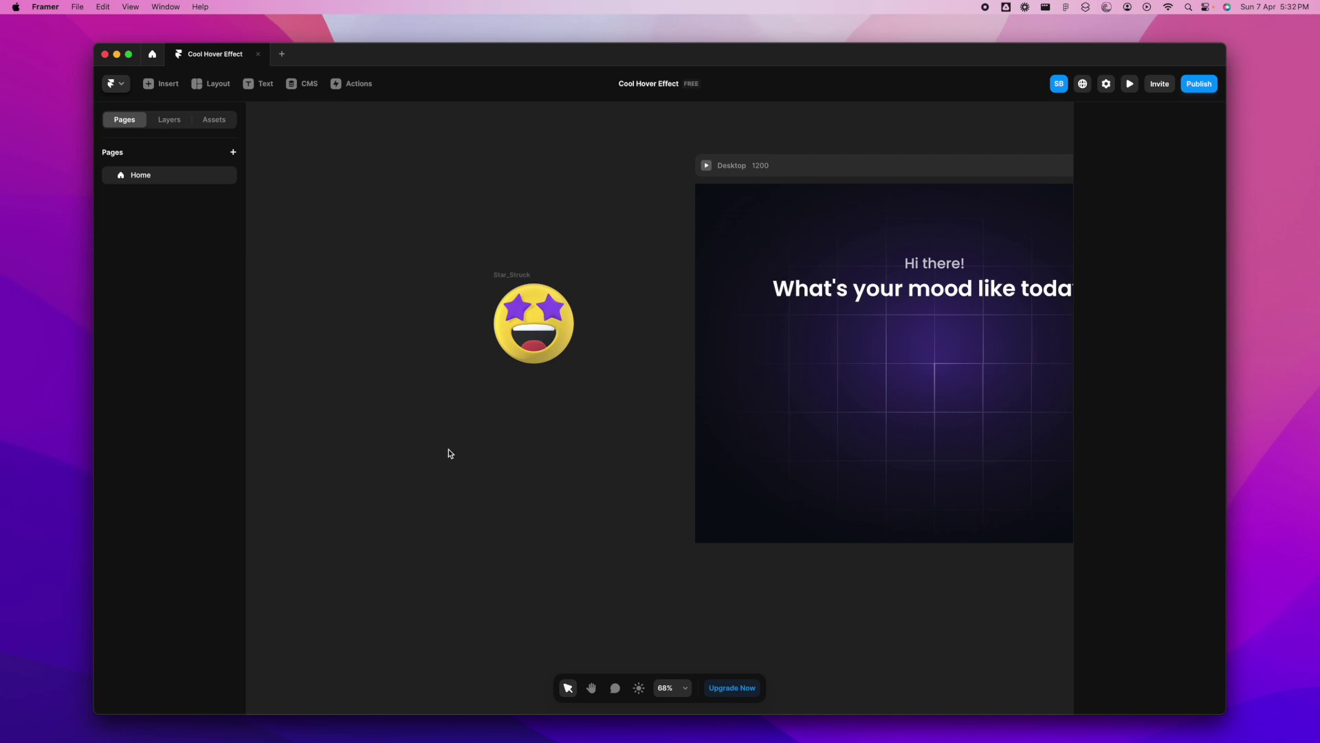
# Add a 'Star Struck' text label beneath the emoji.
pyautogui.moveTo(544, 344); pyautogui.dragTo(539, 344)
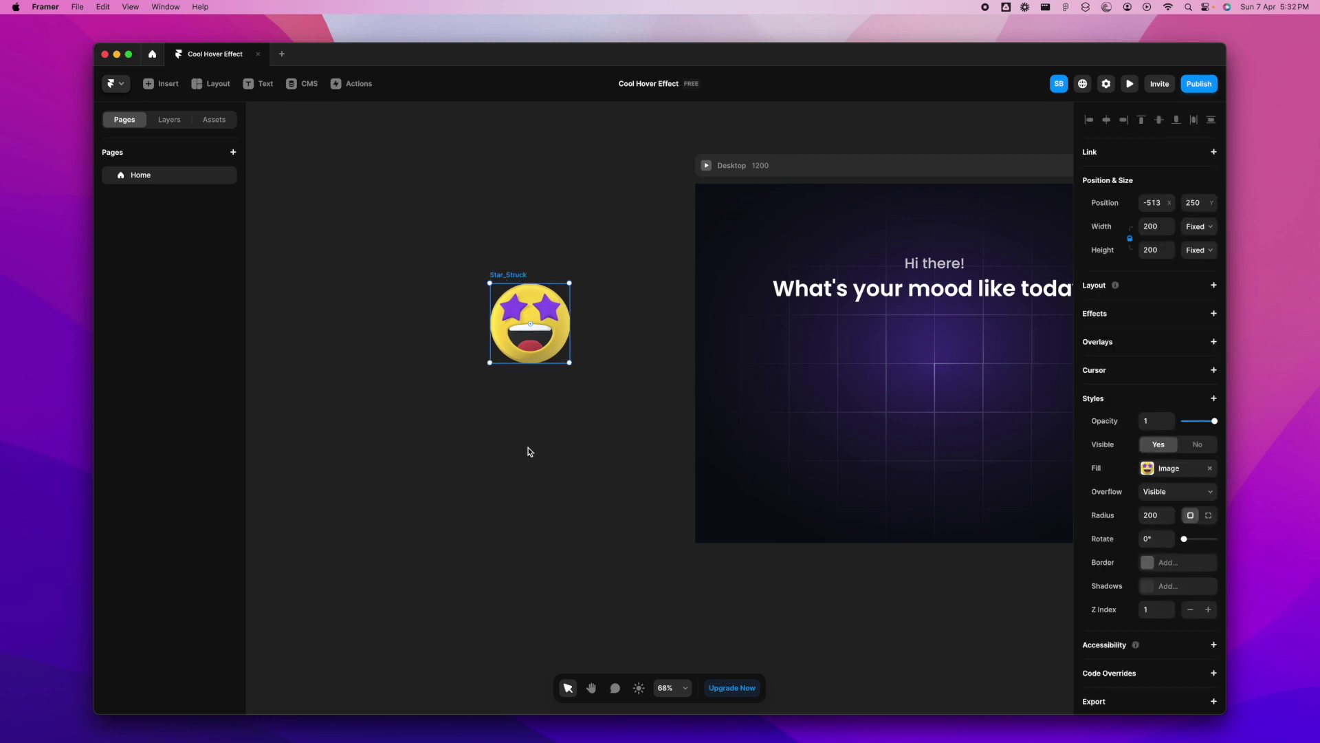
pyautogui.click(529, 451)
pyautogui.press('t')
pyautogui.click(498, 383)
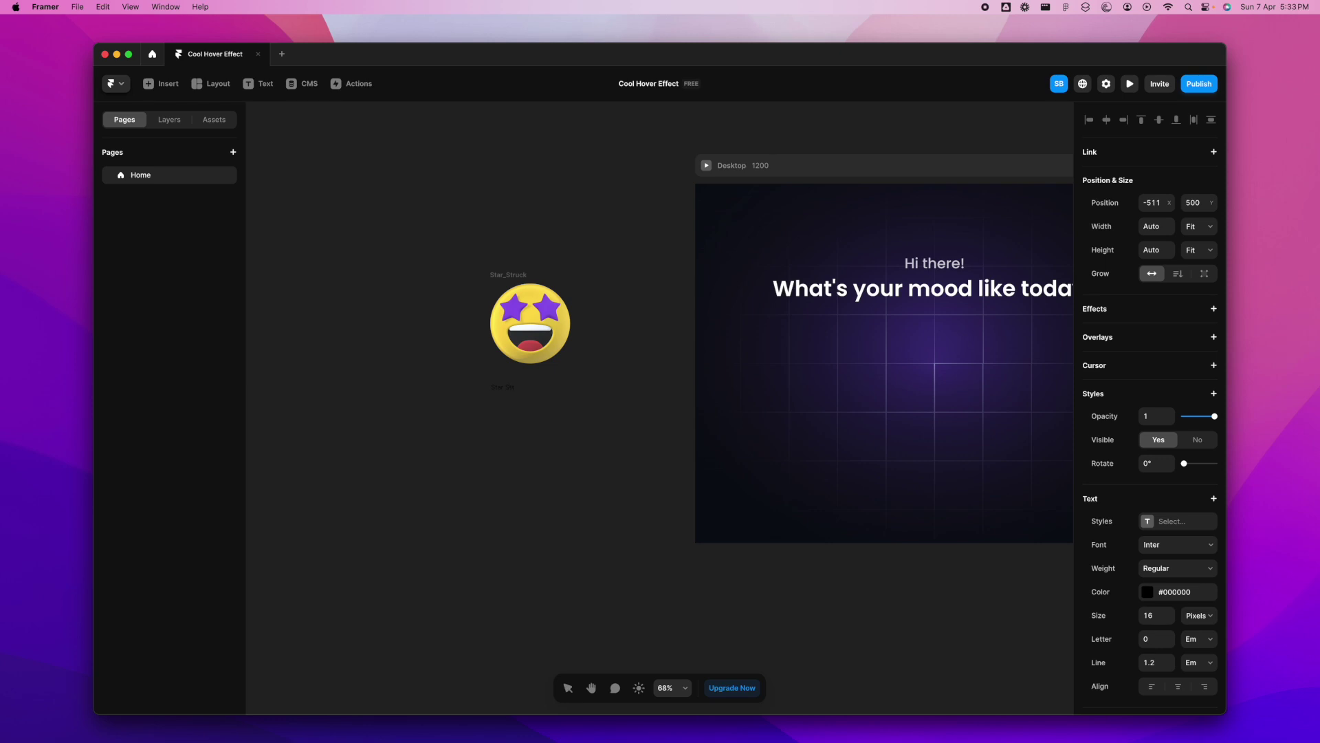
pyautogui.press('Escape')
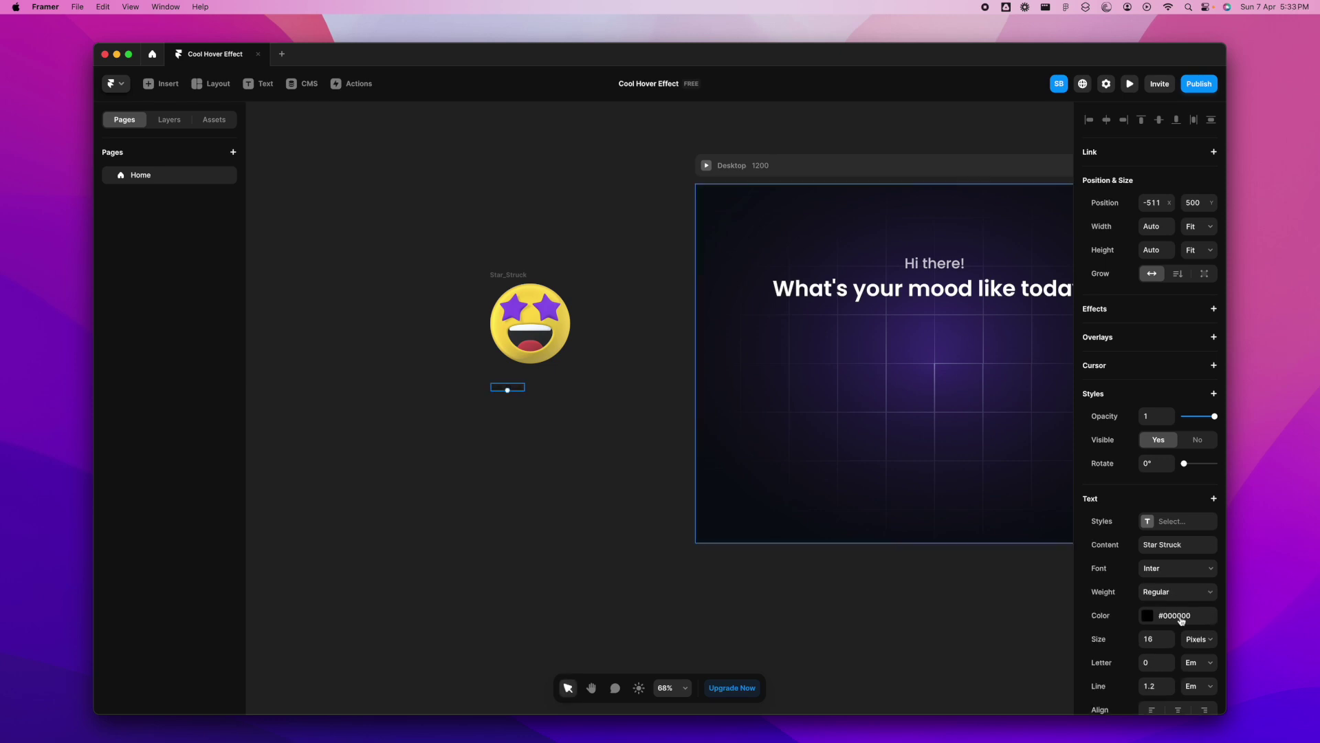
# Make the label's text colour white (#FFFFFF).
pyautogui.click(1149, 616)
pyautogui.write('fff')
pyautogui.press('Return')
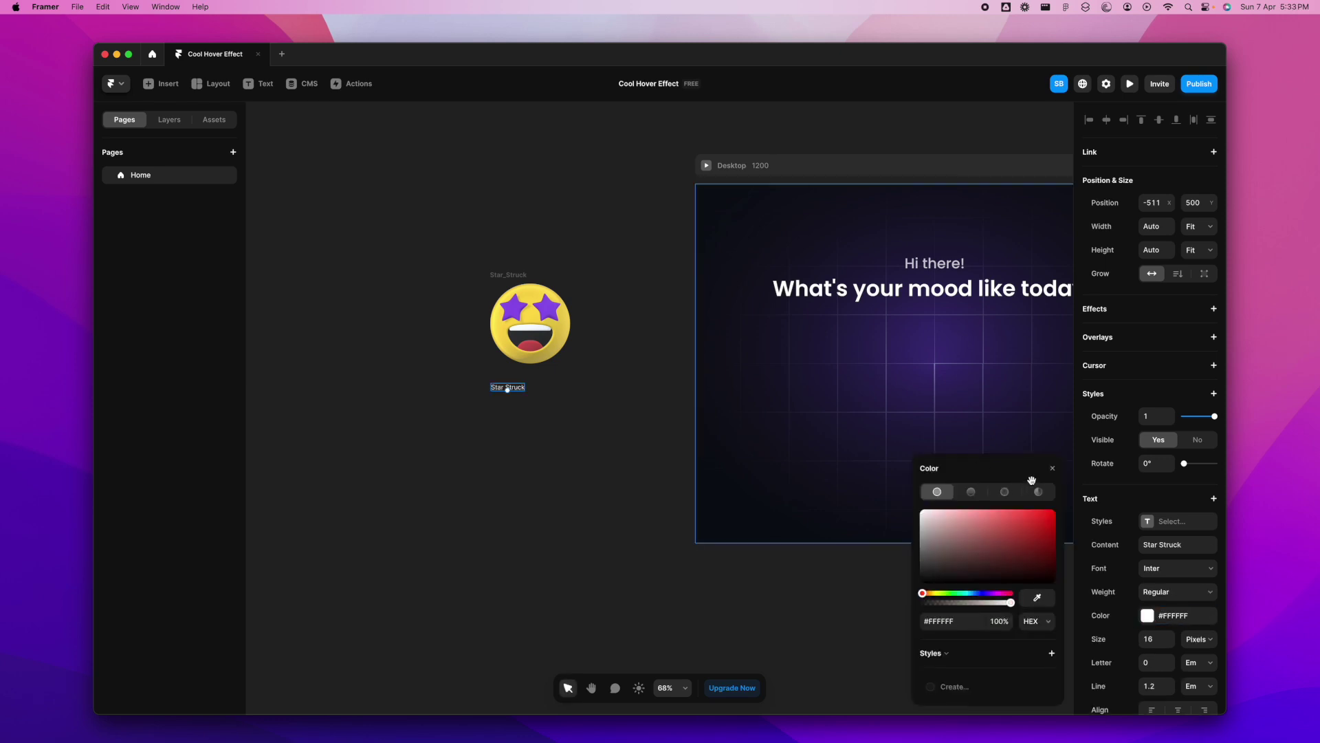
pyautogui.click(1052, 469)
# Set the label's font to Poppins.
pyautogui.scroll(-1, 1206, 576)
pyautogui.scroll(-3, 1206, 581)
pyautogui.click(1182, 454)
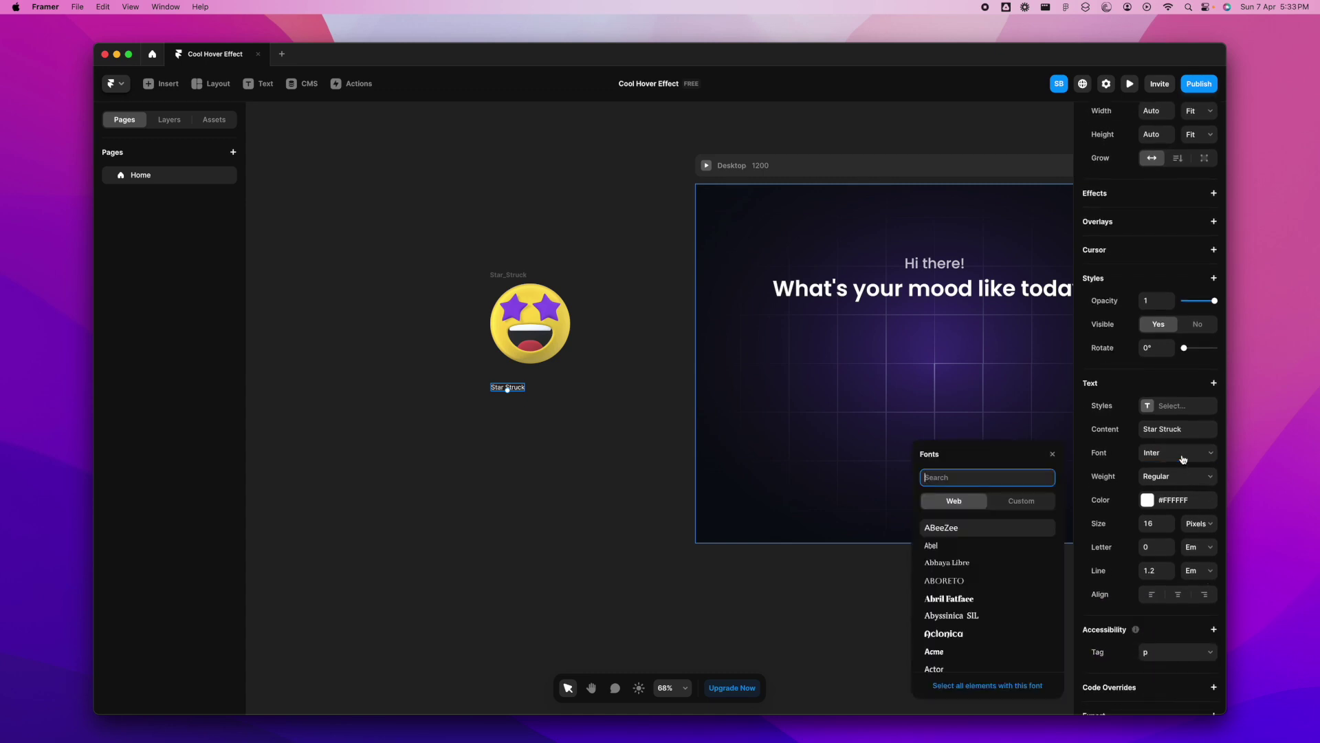
pyautogui.write('popp')
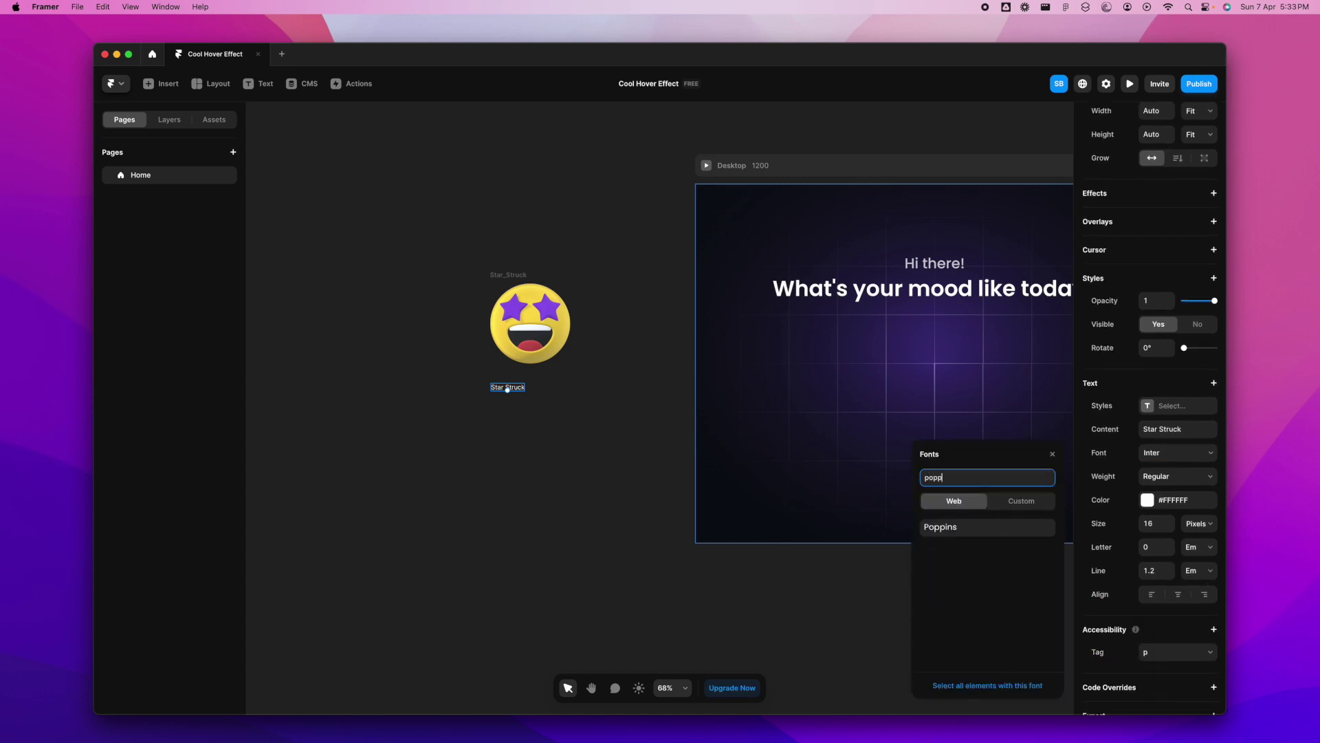
pyautogui.click(974, 535)
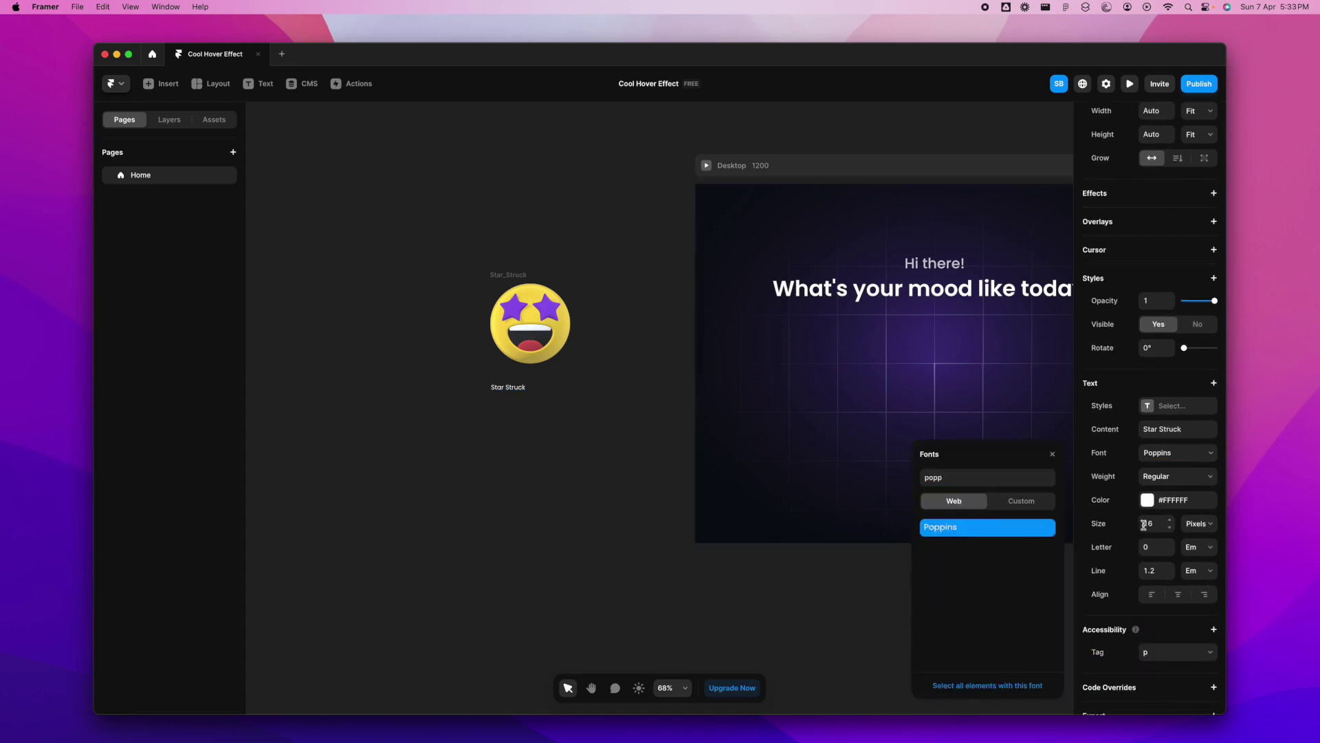
pyautogui.click(1052, 456)
# Set the label size to 28 px and weight to Semibold.
pyautogui.click(1161, 517)
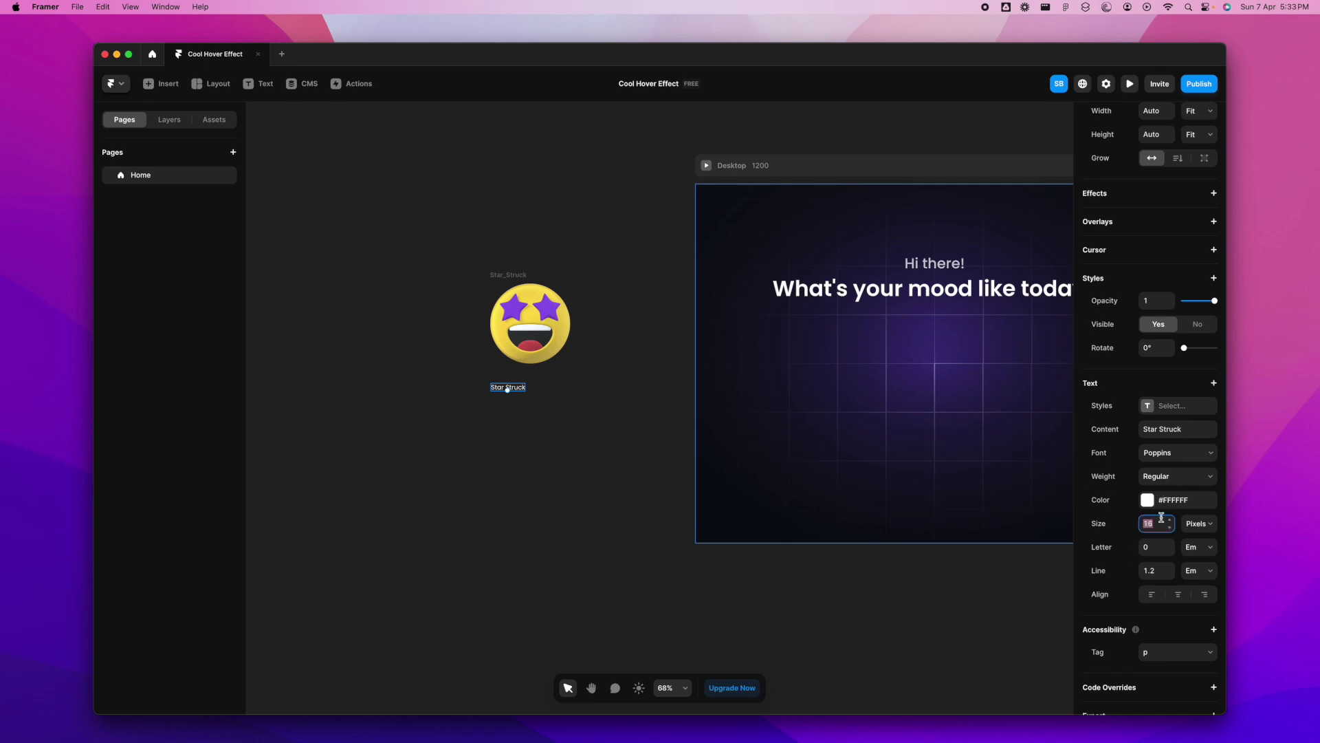
pyautogui.write('28')
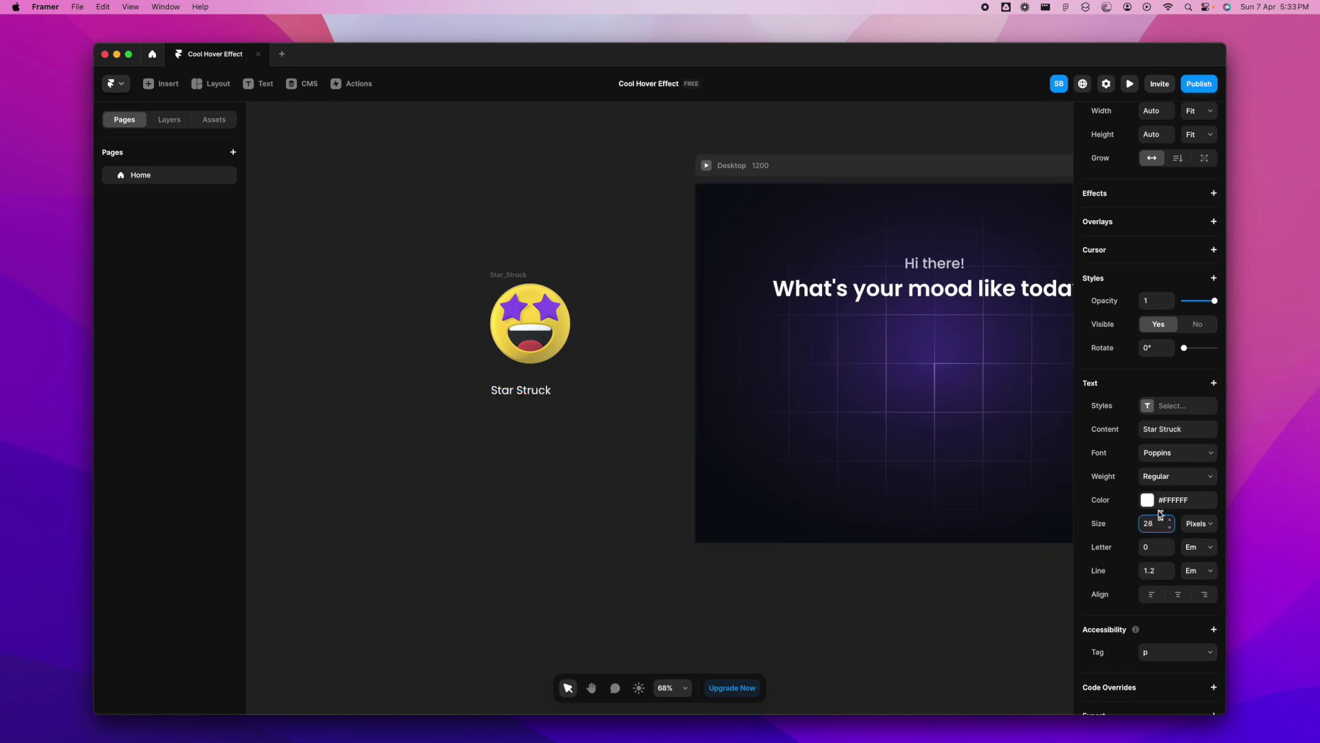
pyautogui.click(1172, 478)
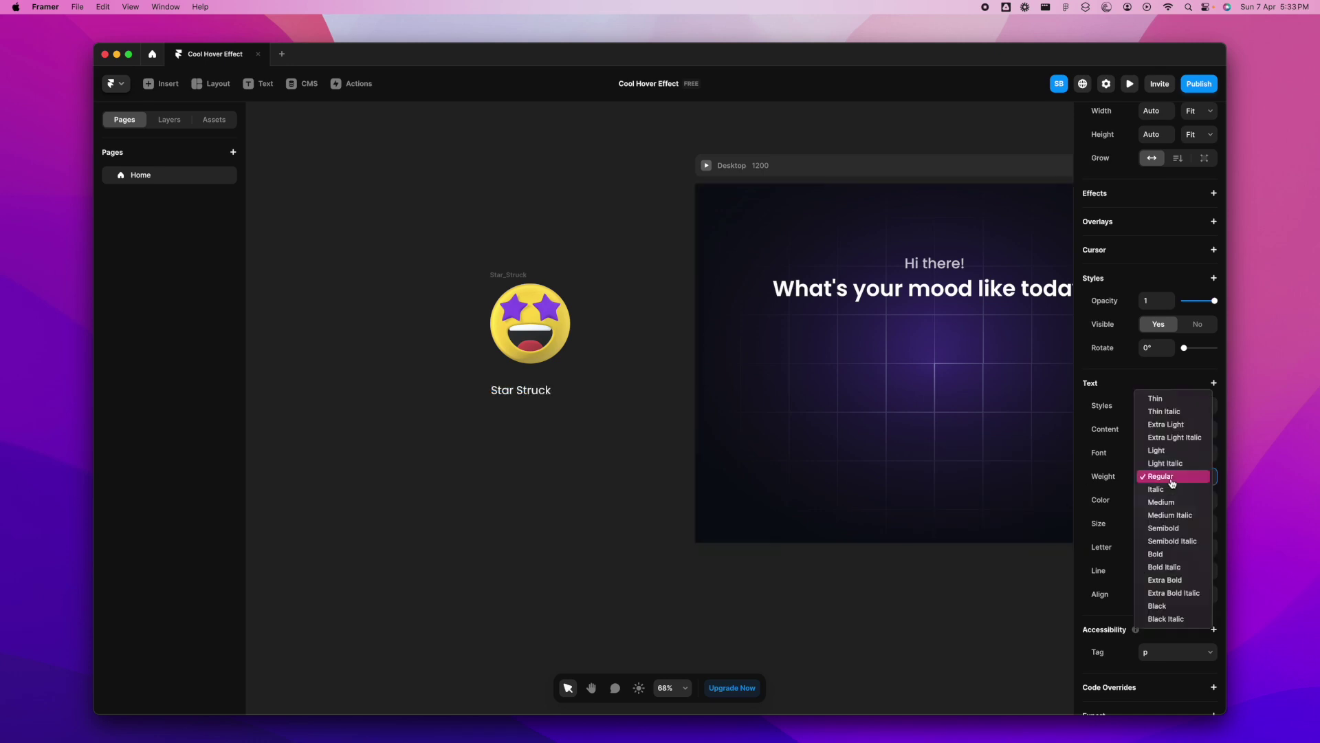
pyautogui.click(1178, 528)
pyautogui.click(459, 433)
pyautogui.click(536, 390)
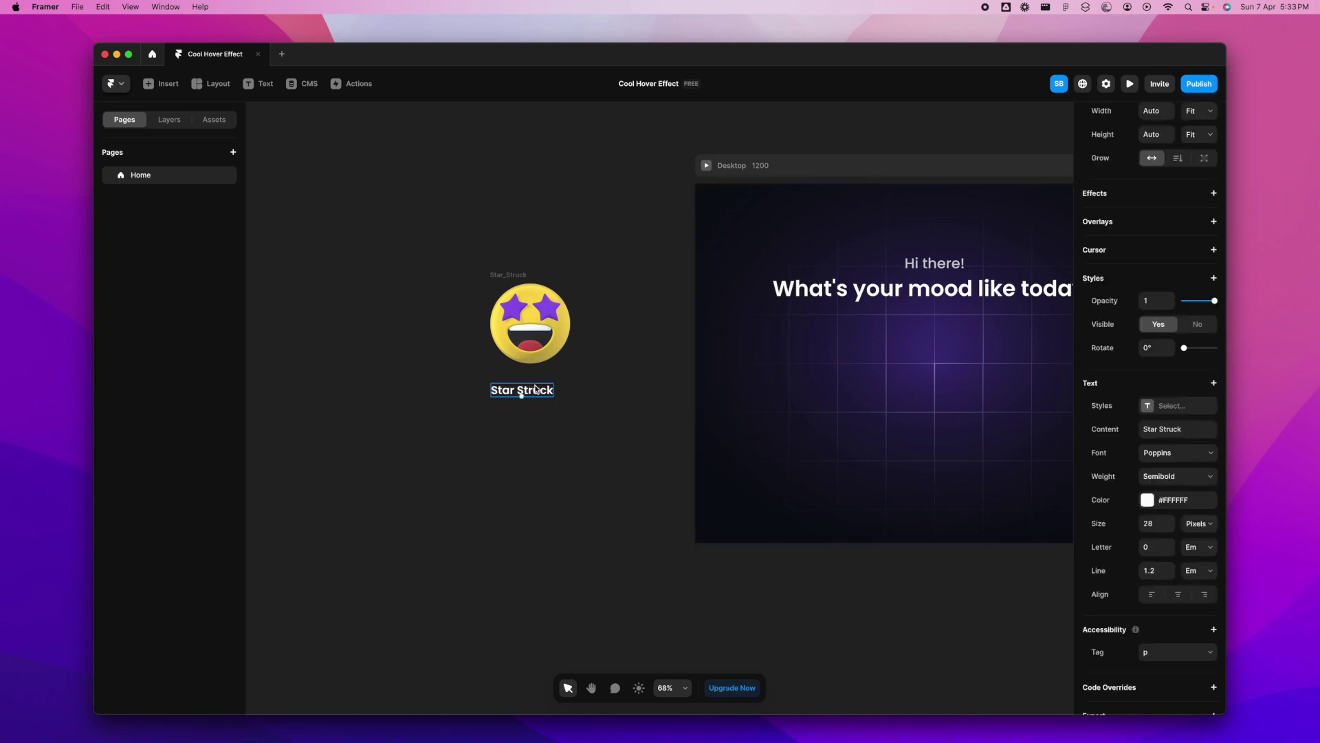
pyautogui.moveTo(445, 242); pyautogui.dragTo(612, 468)
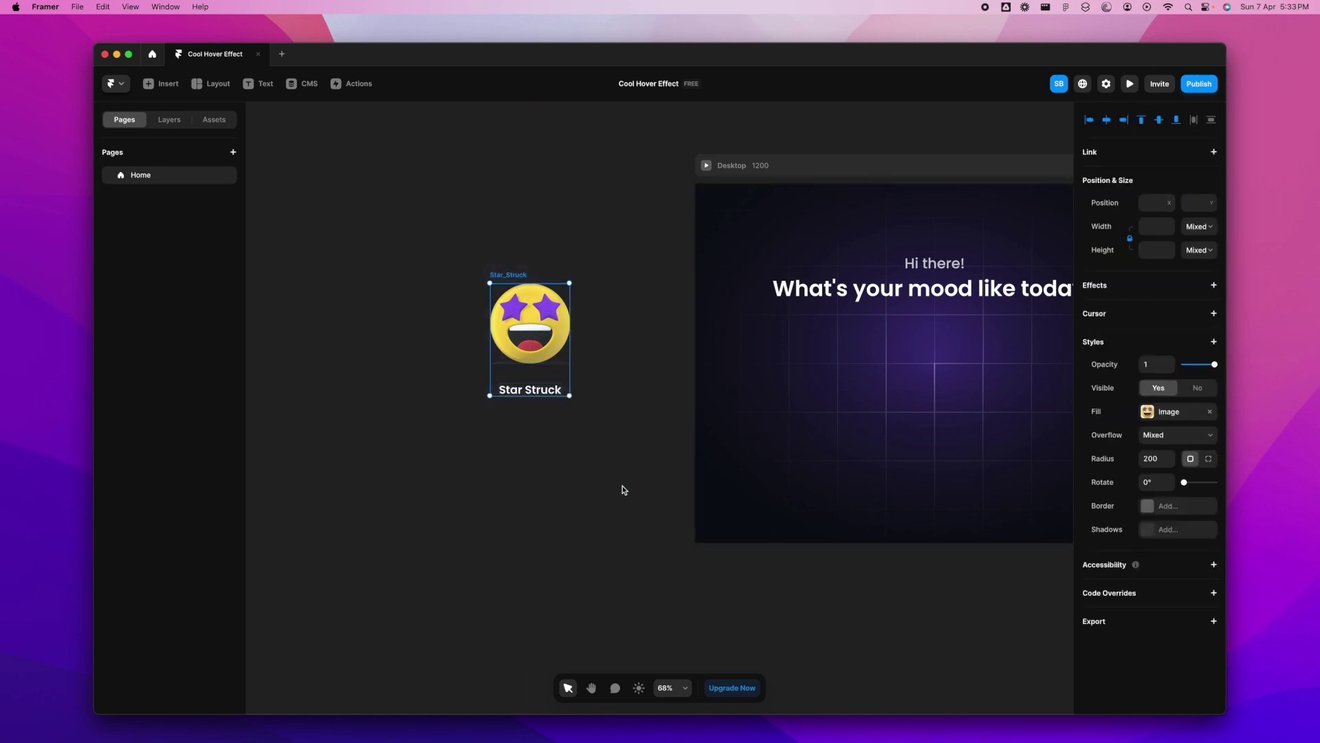
# Wrap the emoji and label in a stack and remove its fill.
pyautogui.rightClick(541, 348)
pyautogui.click(577, 567)
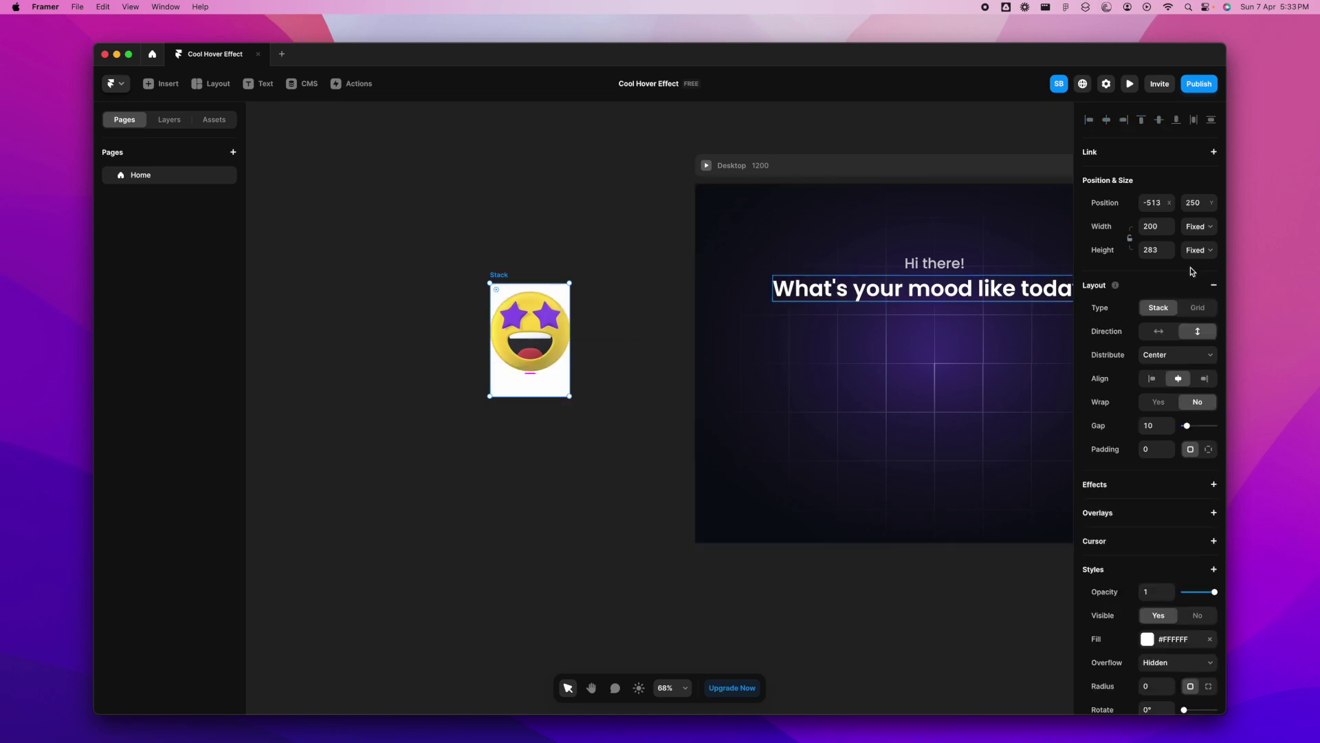
pyautogui.click(1212, 639)
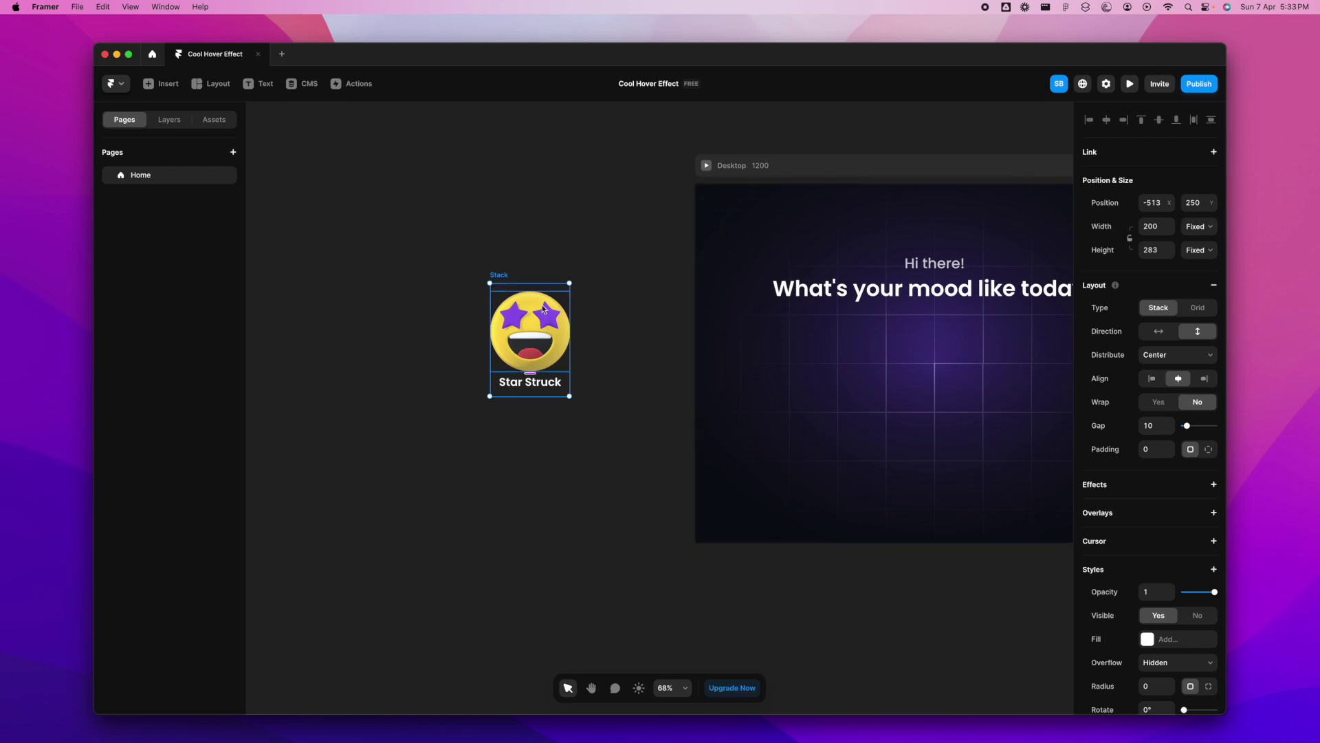
# Give the emoji image a fixed 200 px width.
pyautogui.scroll(3, 545, 349)
pyautogui.press('Return')
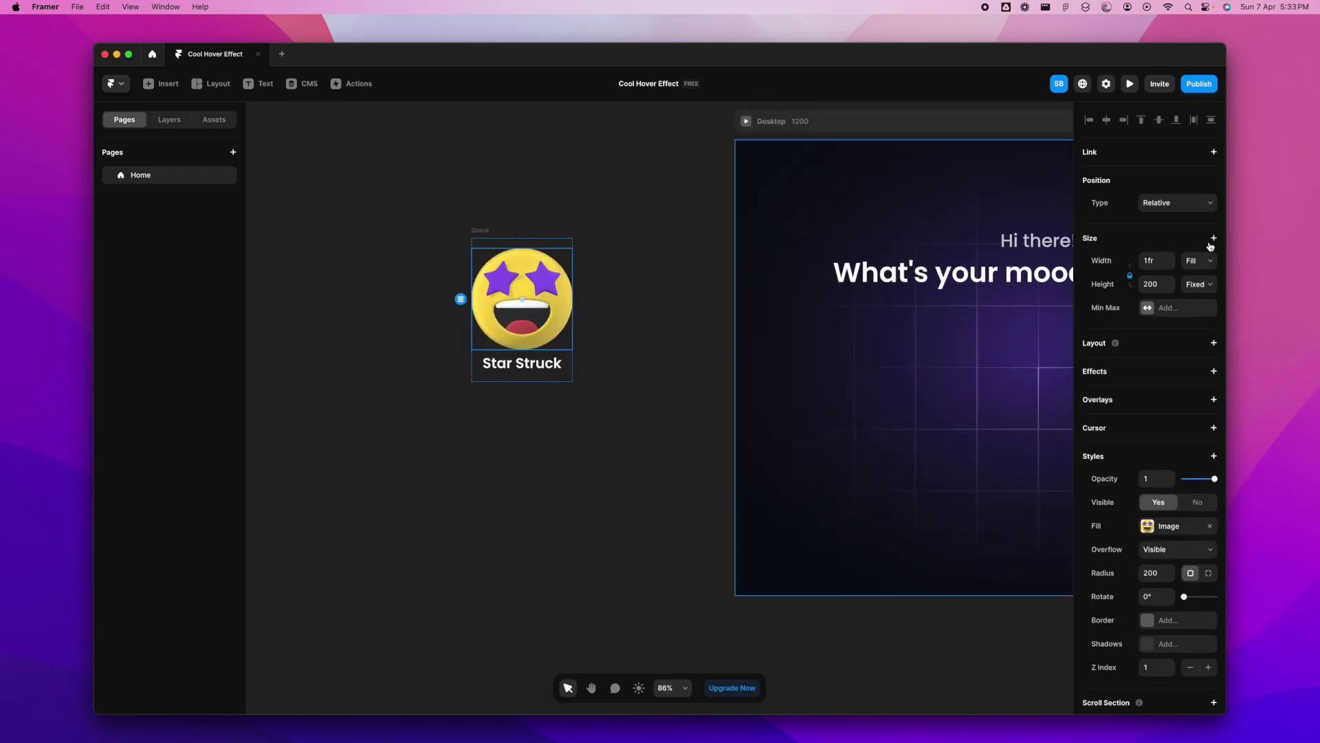
pyautogui.click(1211, 267)
pyautogui.click(1195, 235)
# Resize the stack to 300 × 300 px.
pyautogui.click(479, 231)
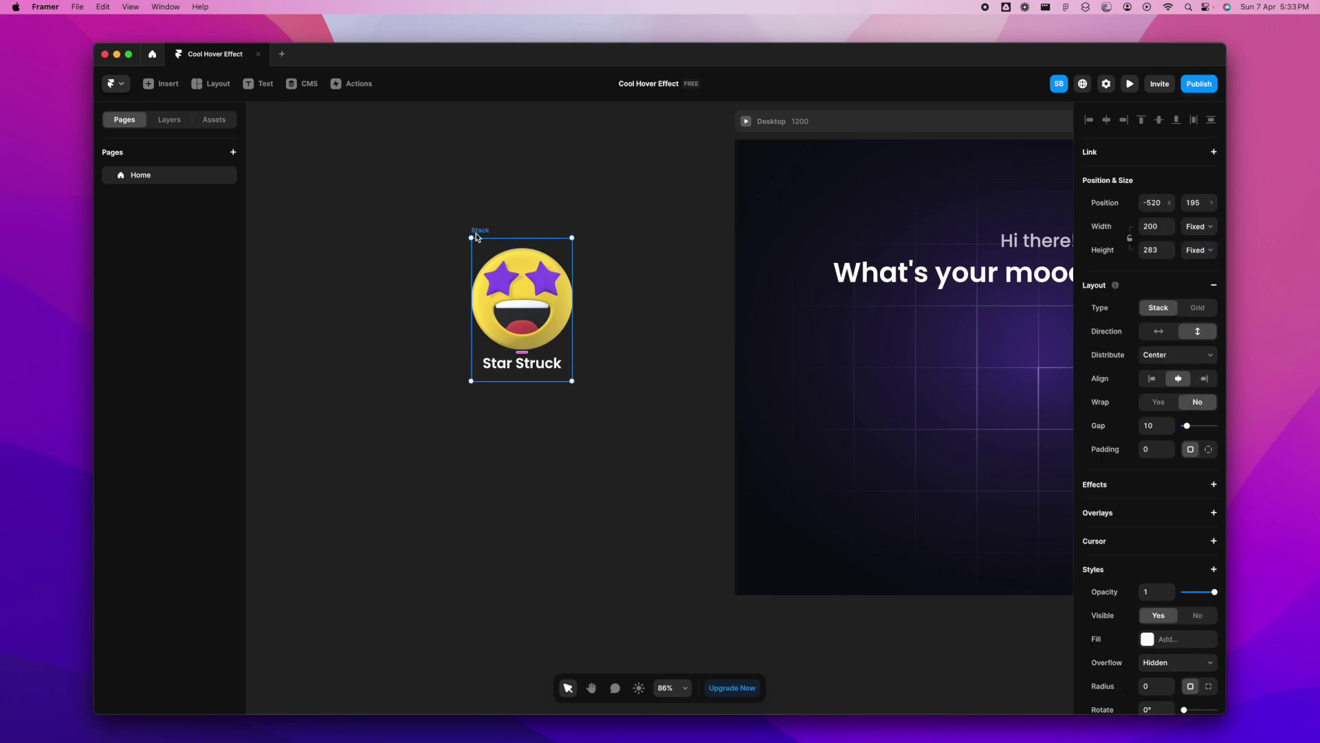
pyautogui.moveTo(572, 308); pyautogui.dragTo(609, 316)
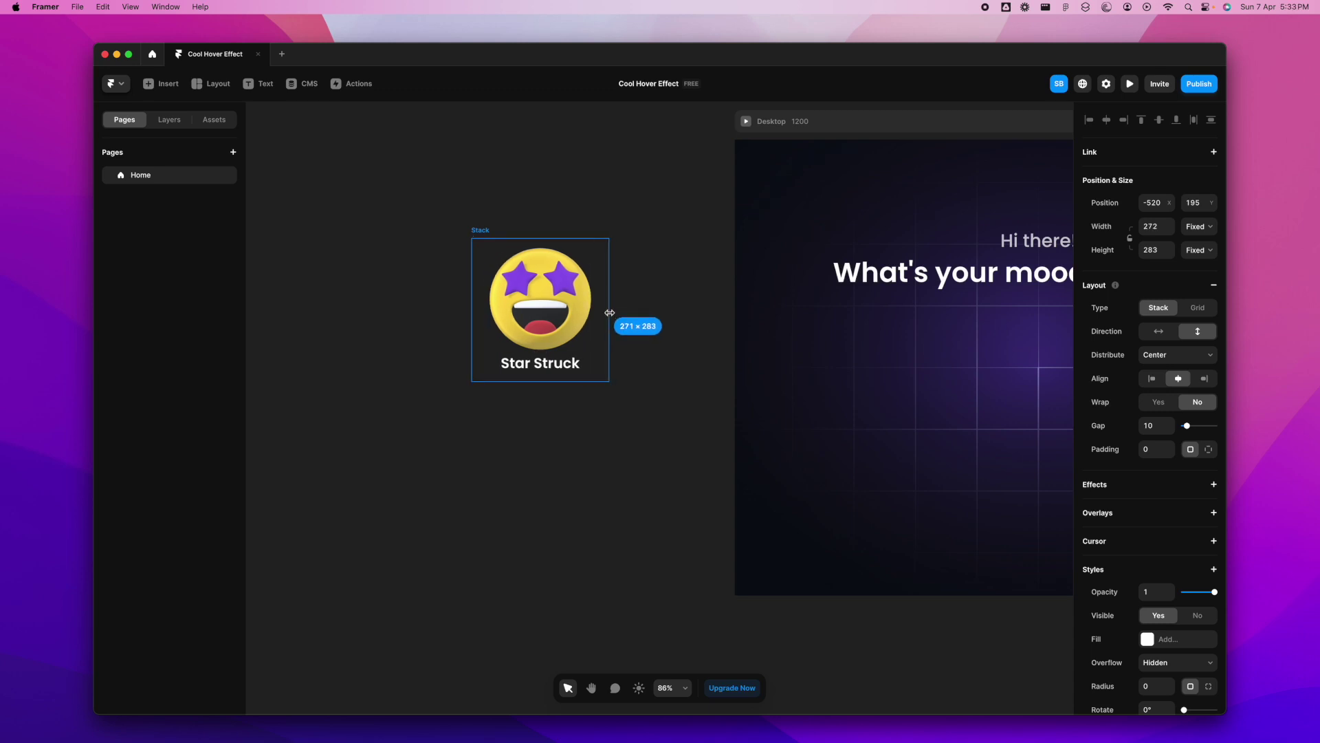
pyautogui.click(1159, 229)
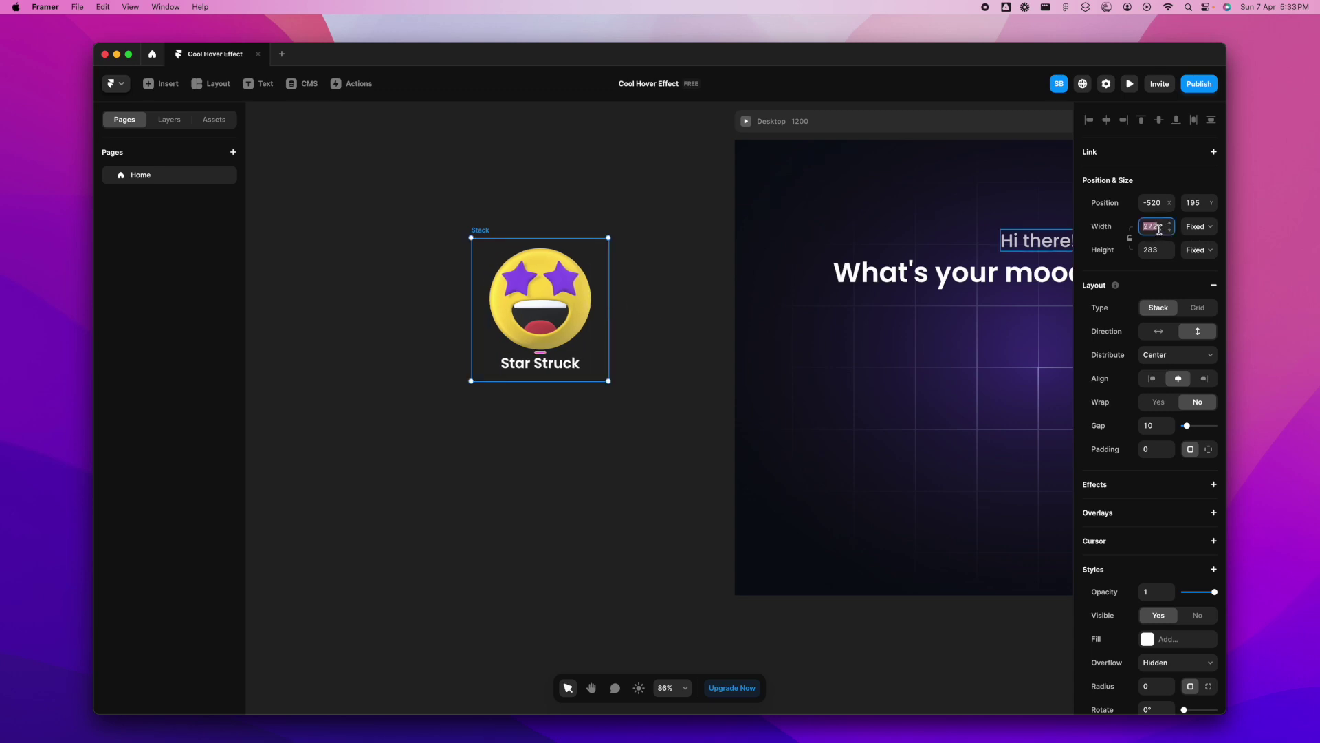
pyautogui.write('300')
pyautogui.press('Return')
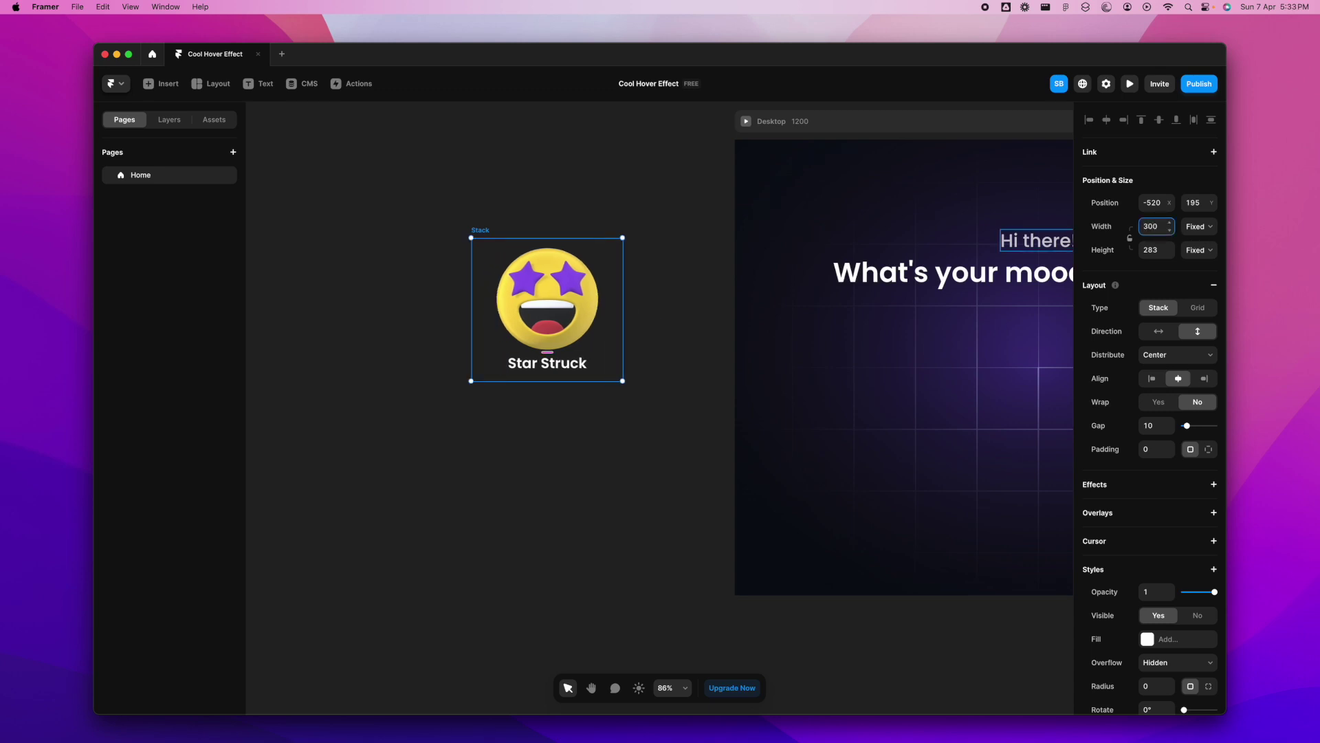
pyautogui.press('Tab')
pyautogui.write('300')
pyautogui.press('Return')
# Set the emoji image's position type to Absolute.
pyautogui.click(566, 319)
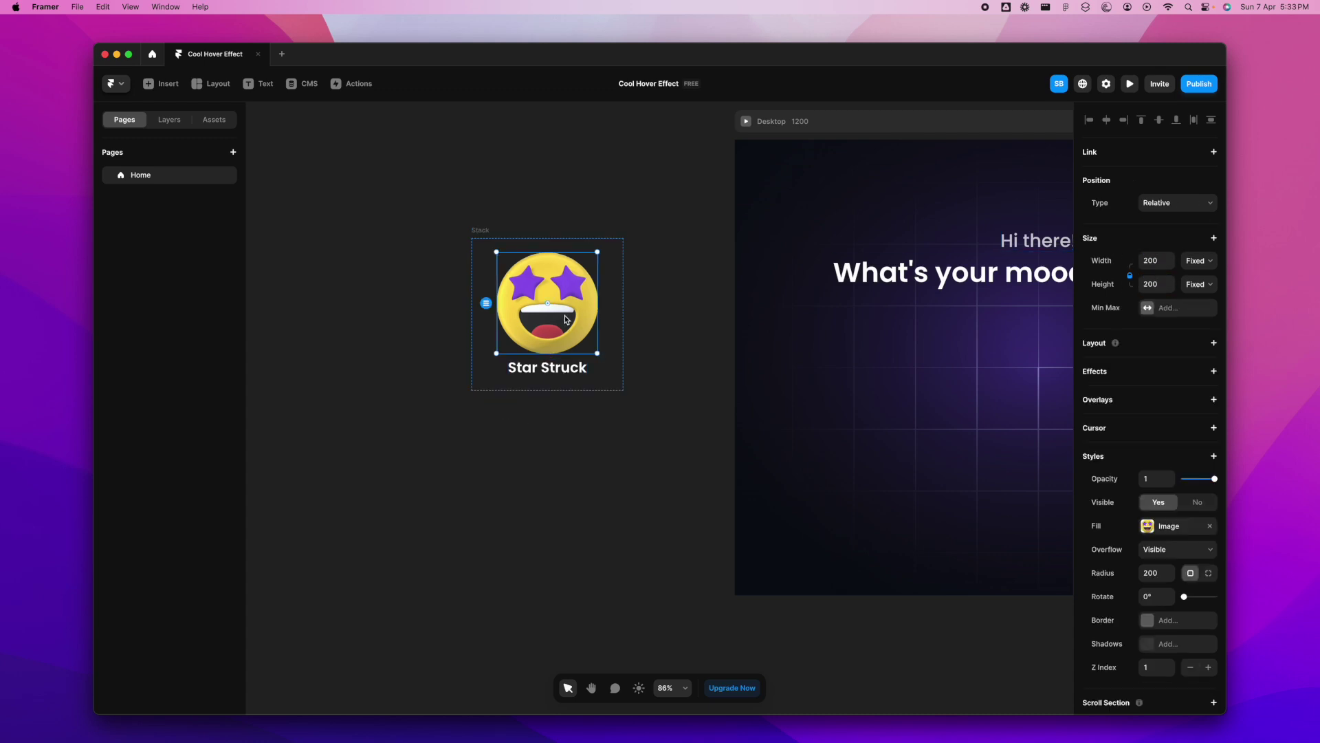
pyautogui.click(1177, 202)
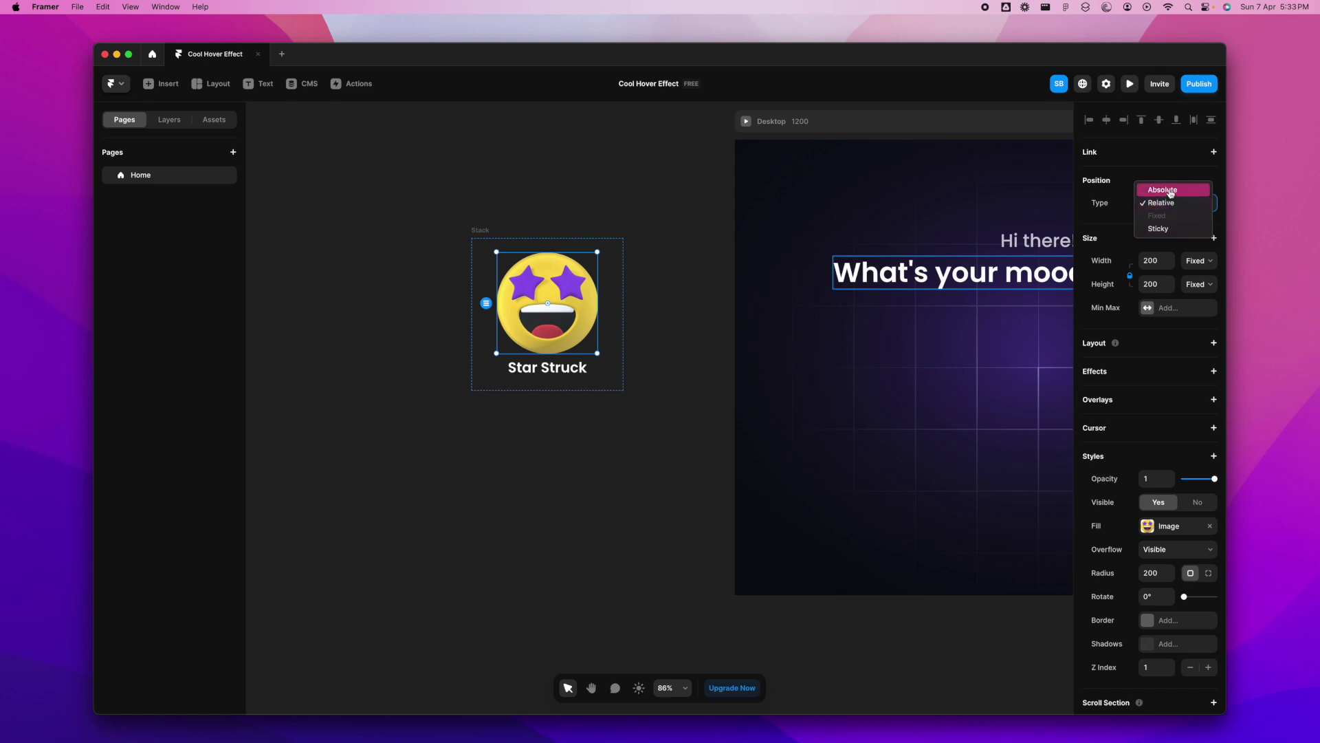
pyautogui.click(1169, 188)
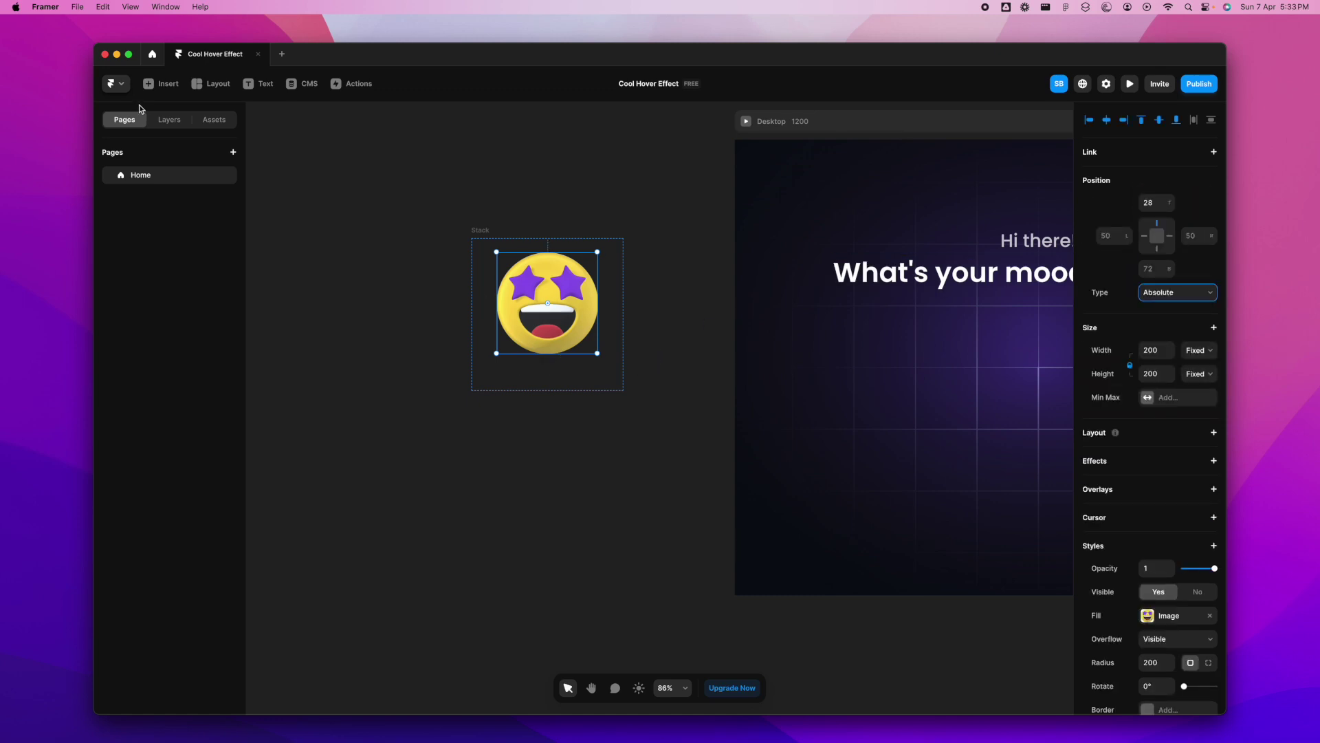
# Set the stack's Distribute to End with 16 px bottom padding.
pyautogui.click(169, 120)
pyautogui.click(165, 245)
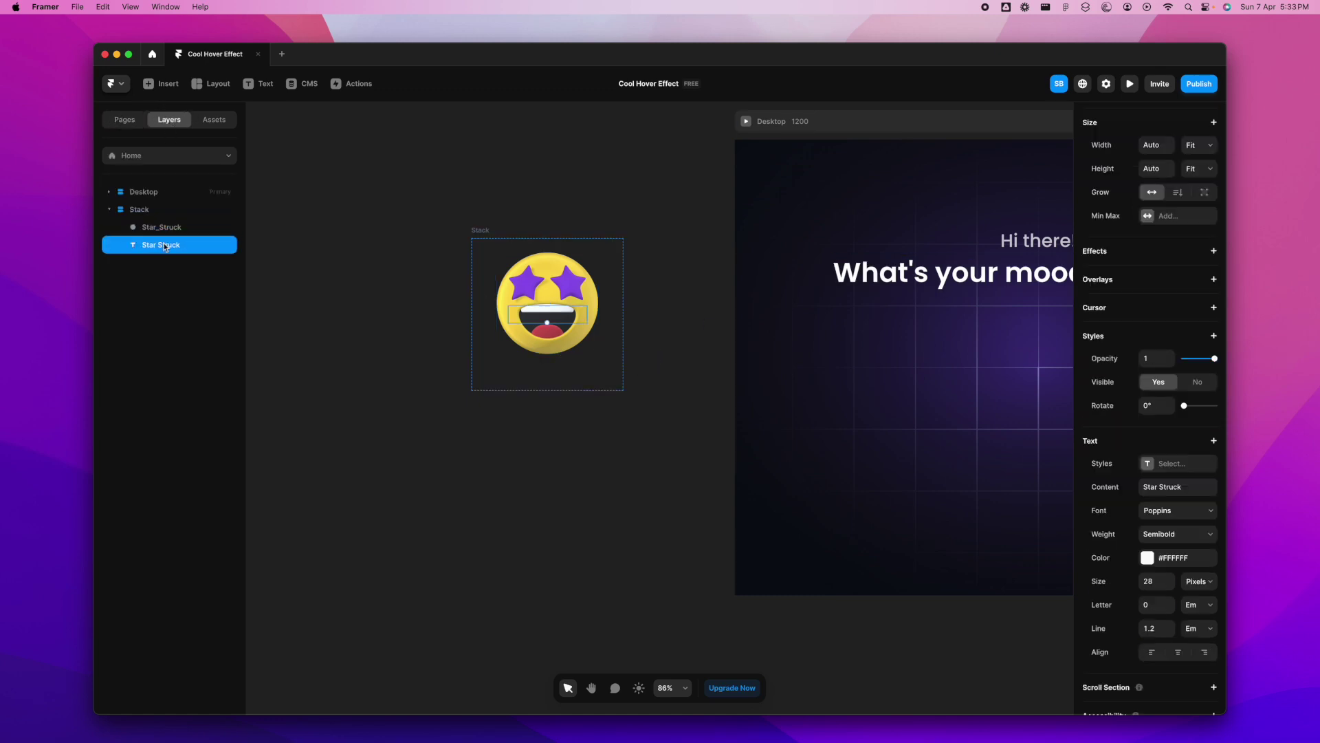
pyautogui.scroll(-3, 1185, 385)
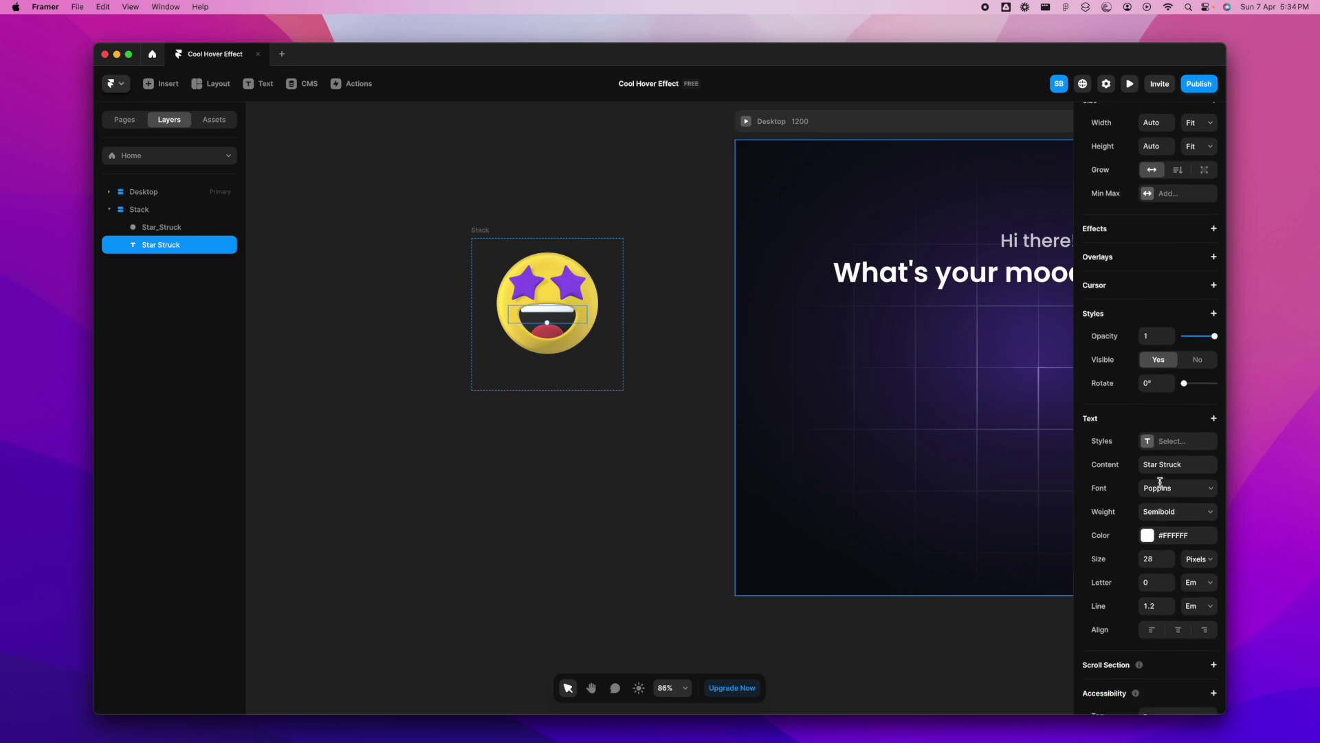
pyautogui.click(502, 244)
pyautogui.scroll(-2, 1169, 540)
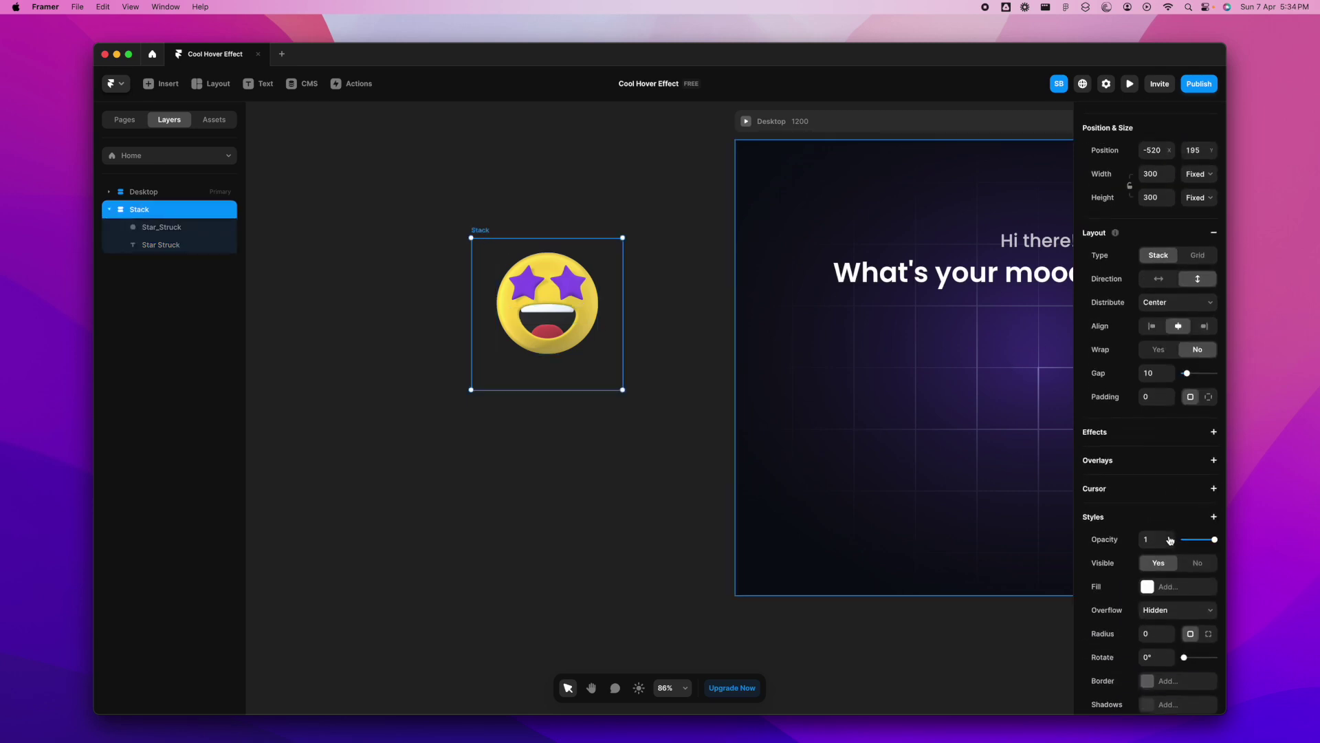
pyautogui.click(1184, 281)
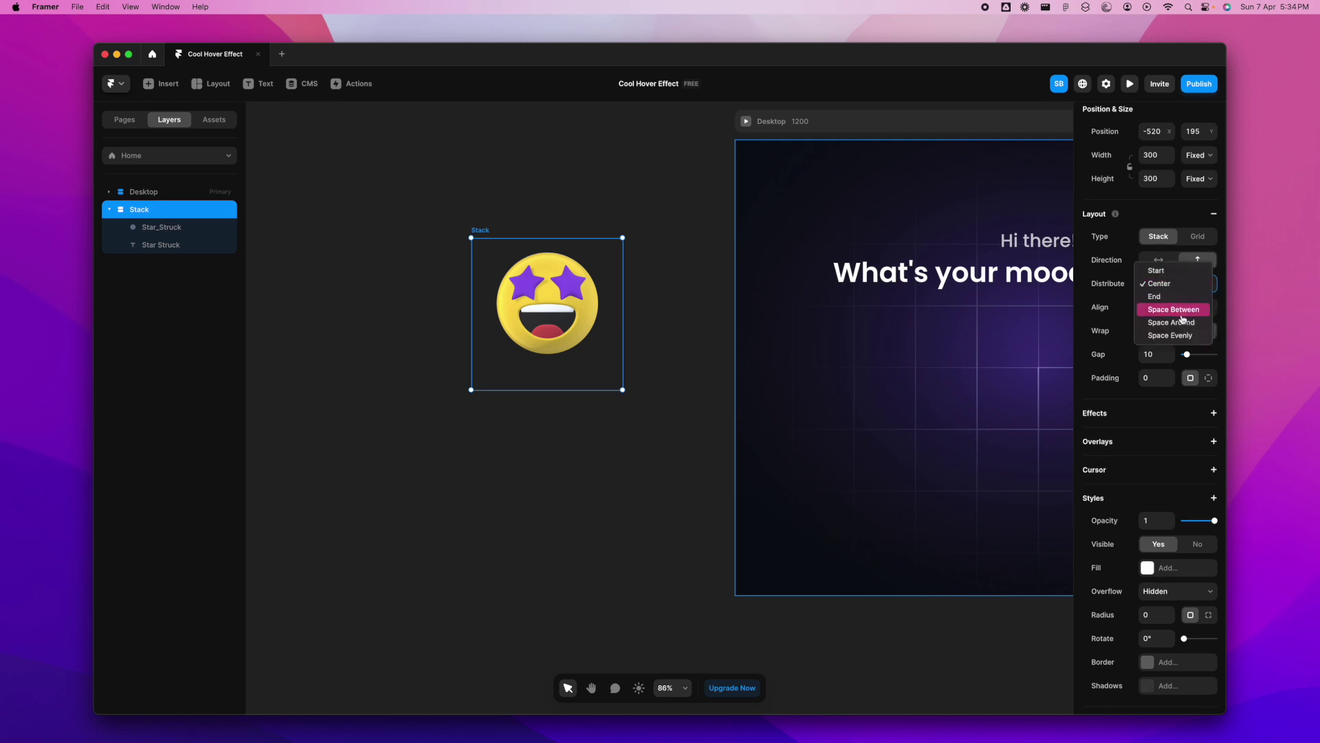
pyautogui.click(1179, 297)
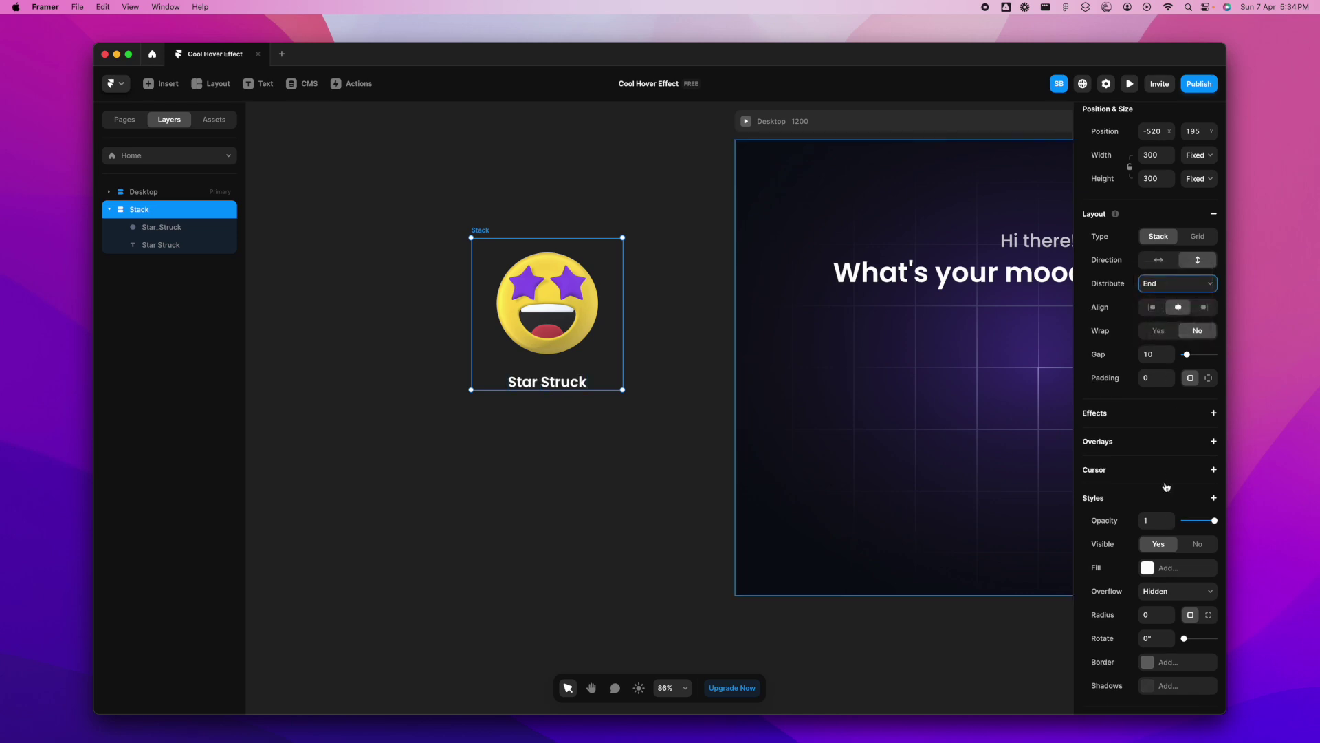
pyautogui.click(1208, 377)
pyautogui.click(1189, 403)
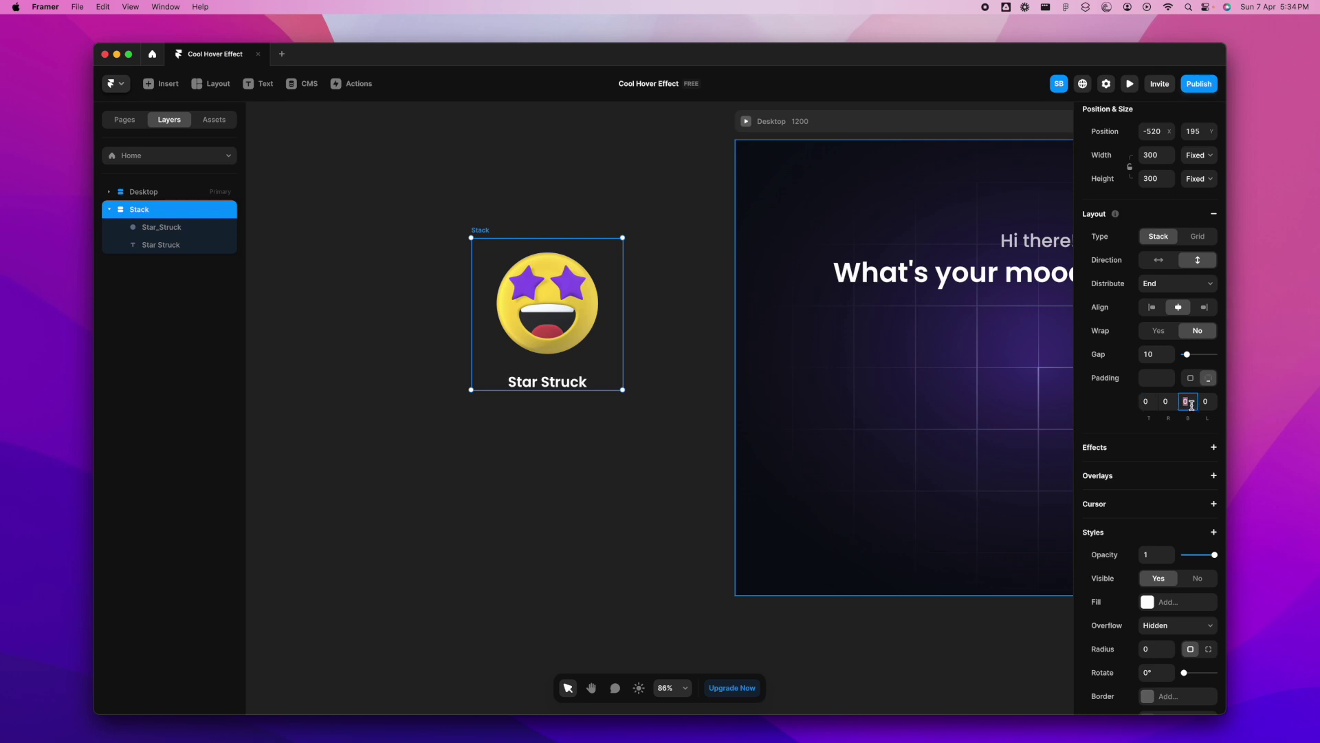
pyautogui.write('16')
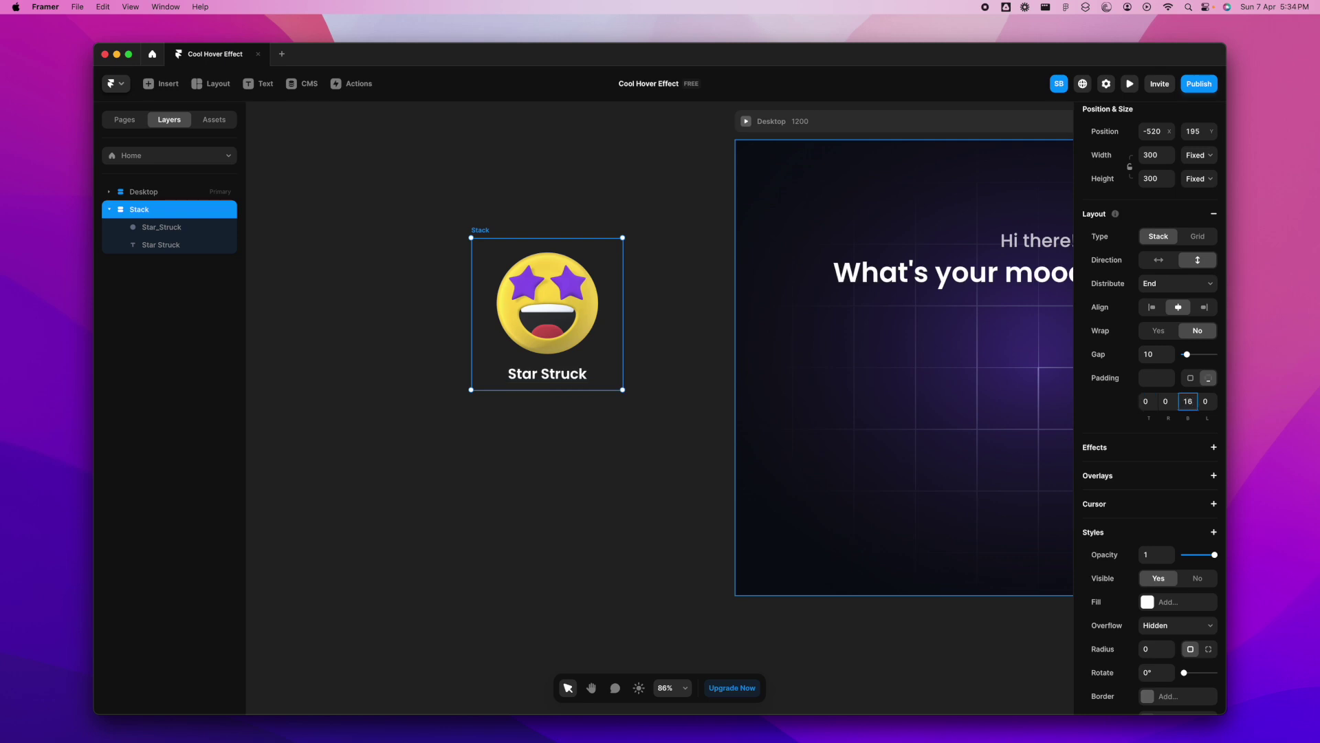
pyautogui.click(589, 444)
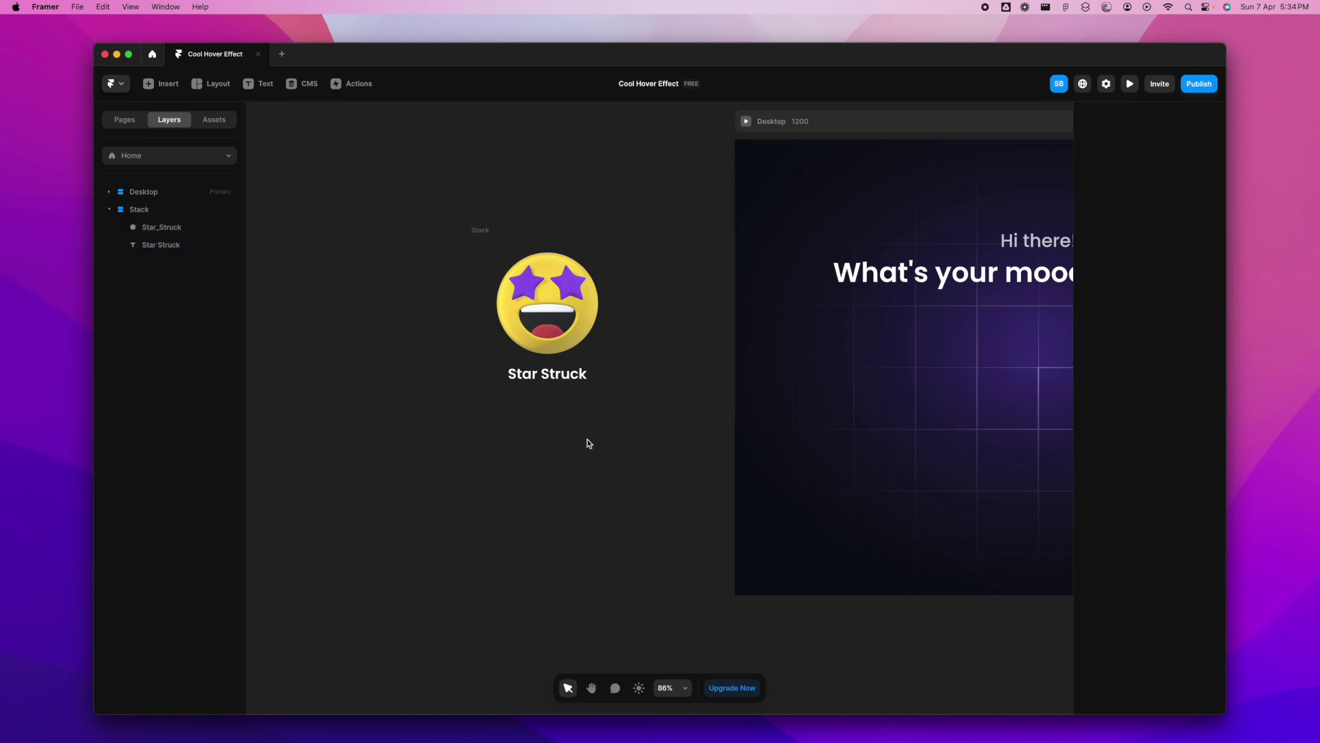
pyautogui.click(483, 237)
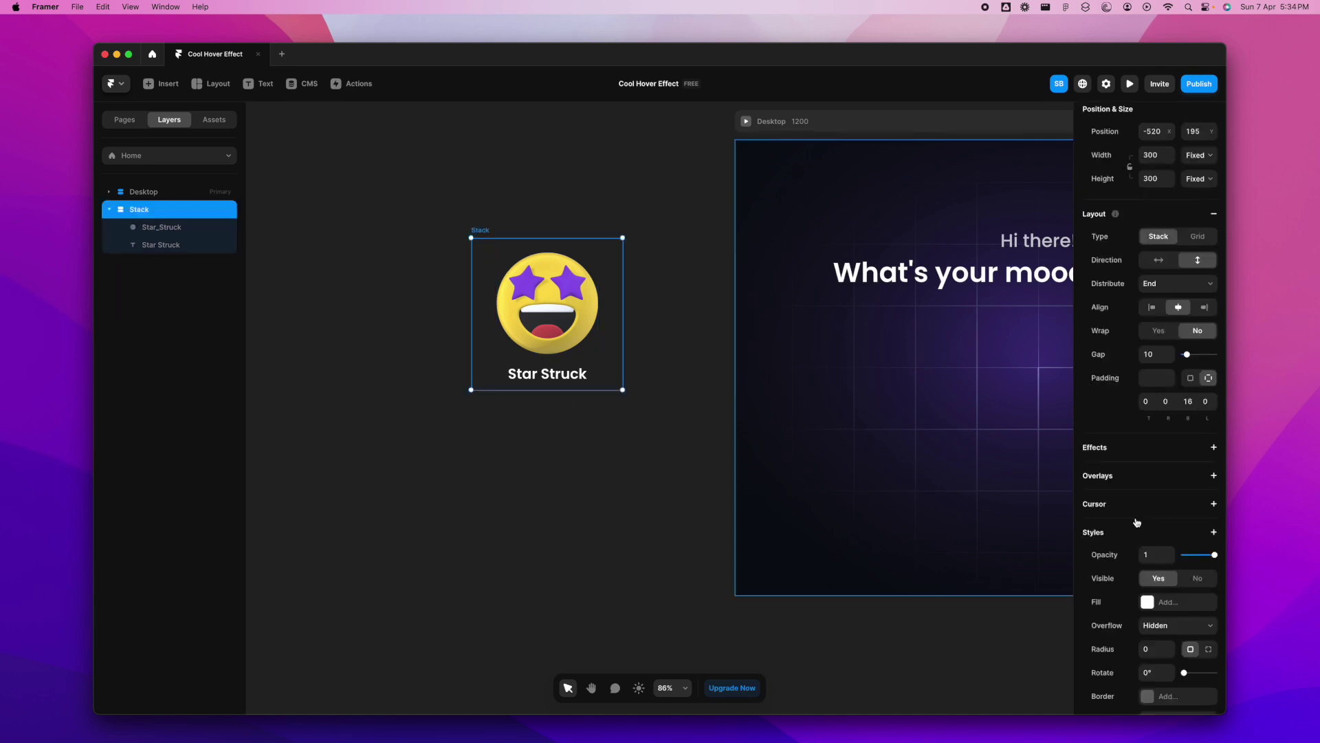
# Give the card a 32 corner radius and a #382870 purple fill.
pyautogui.scroll(-3, 1135, 523)
pyautogui.click(1156, 537)
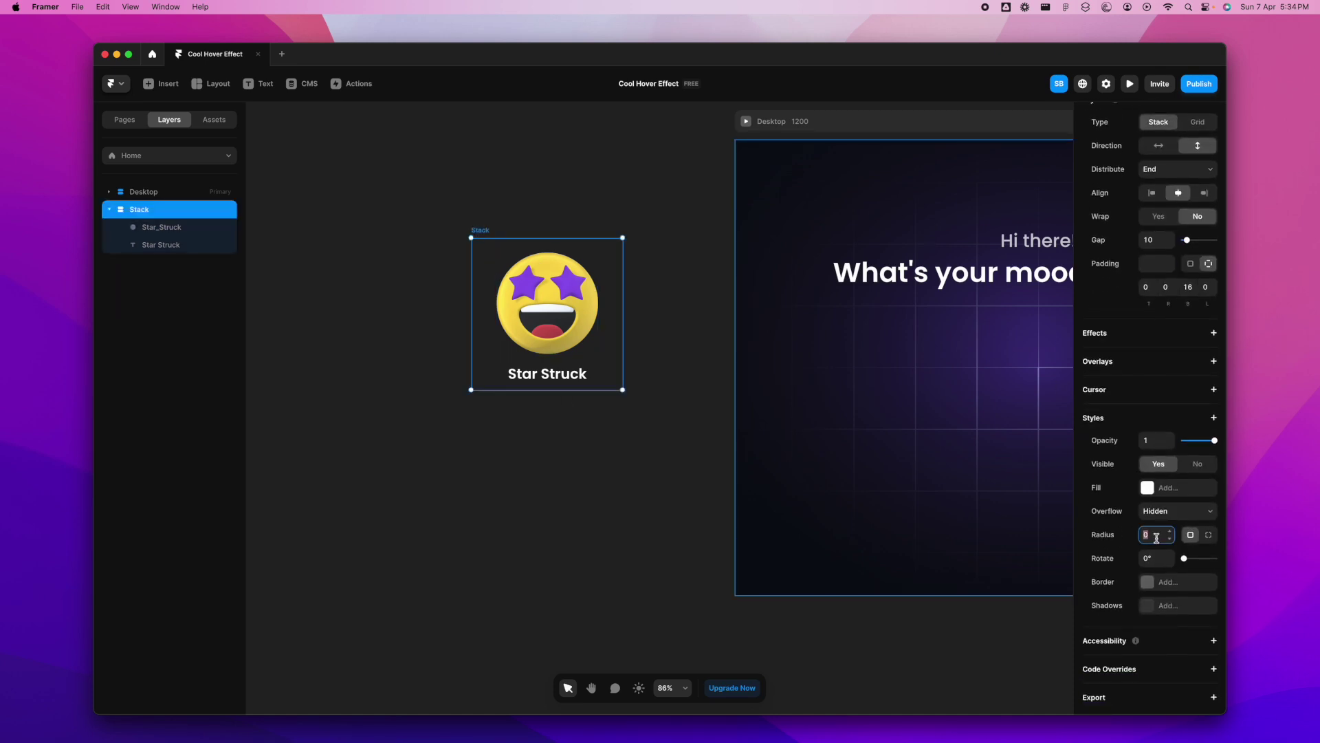
pyautogui.write('32')
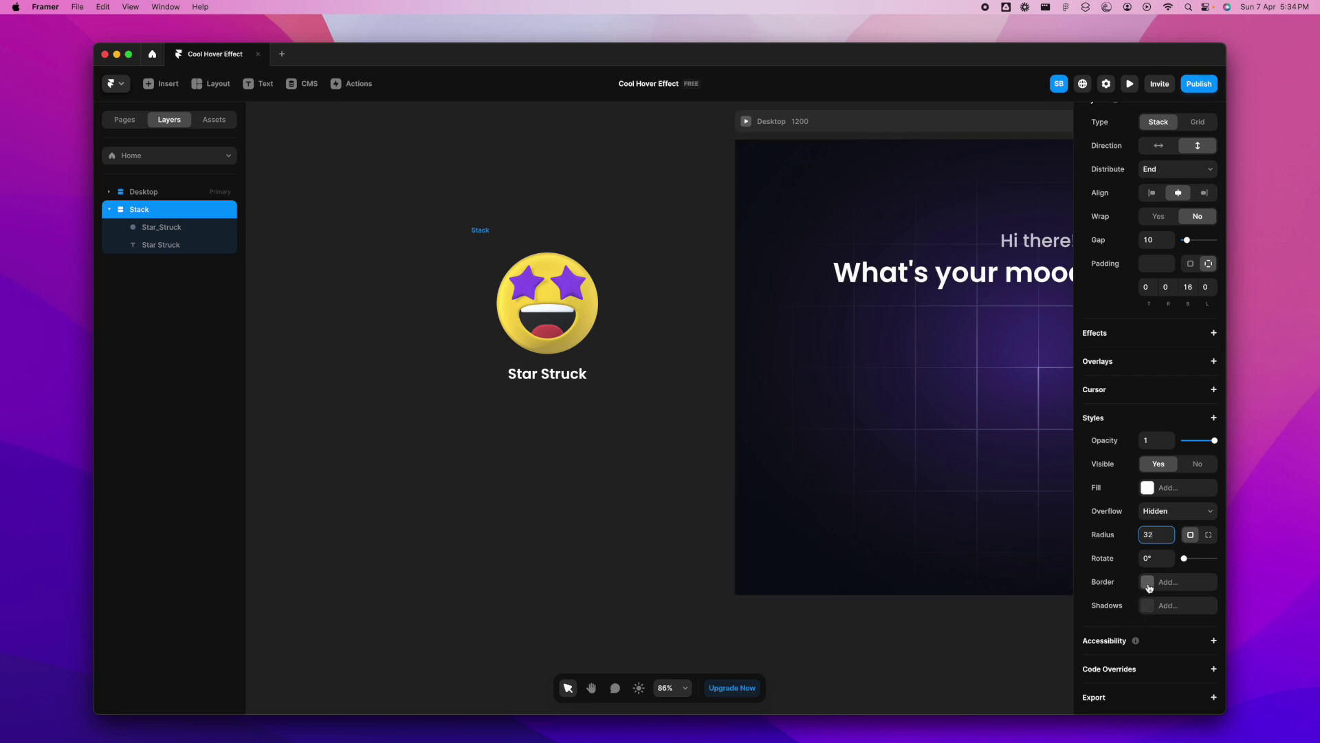
pyautogui.click(1146, 490)
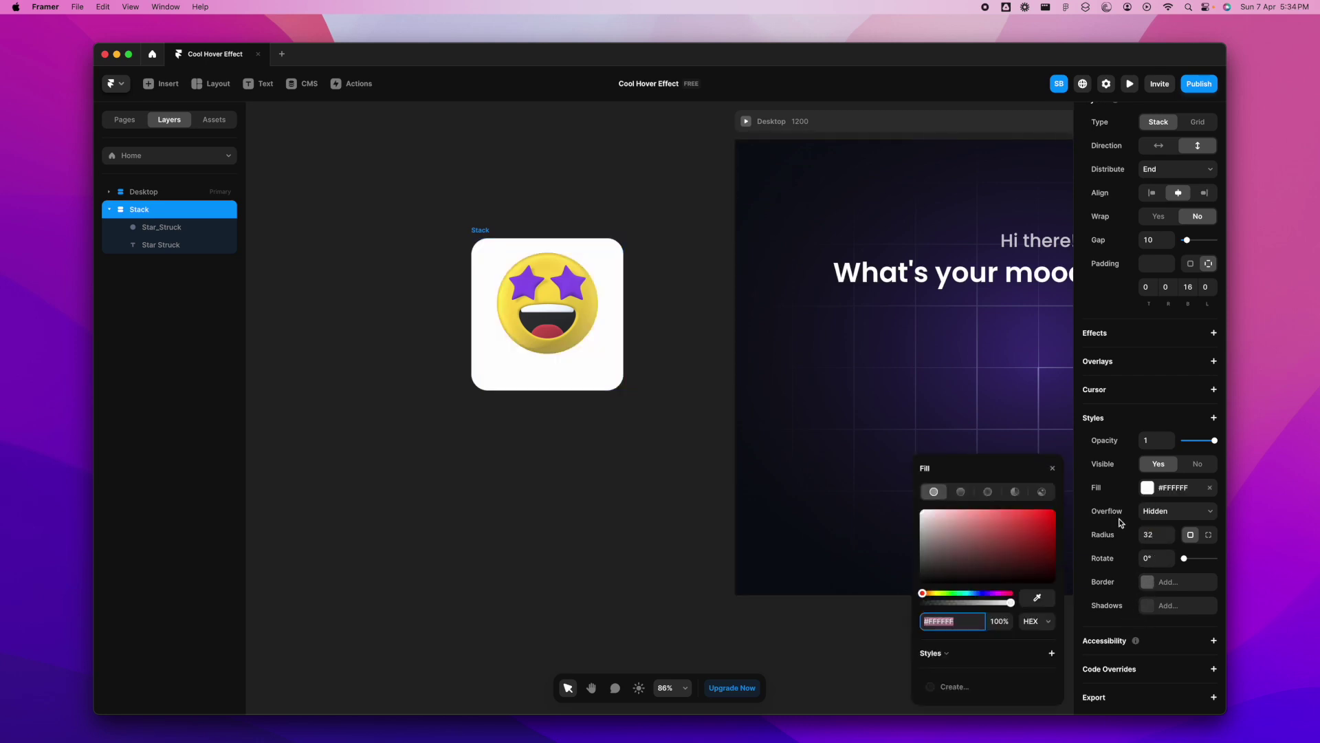
pyautogui.write('382870')
pyautogui.press('Return')
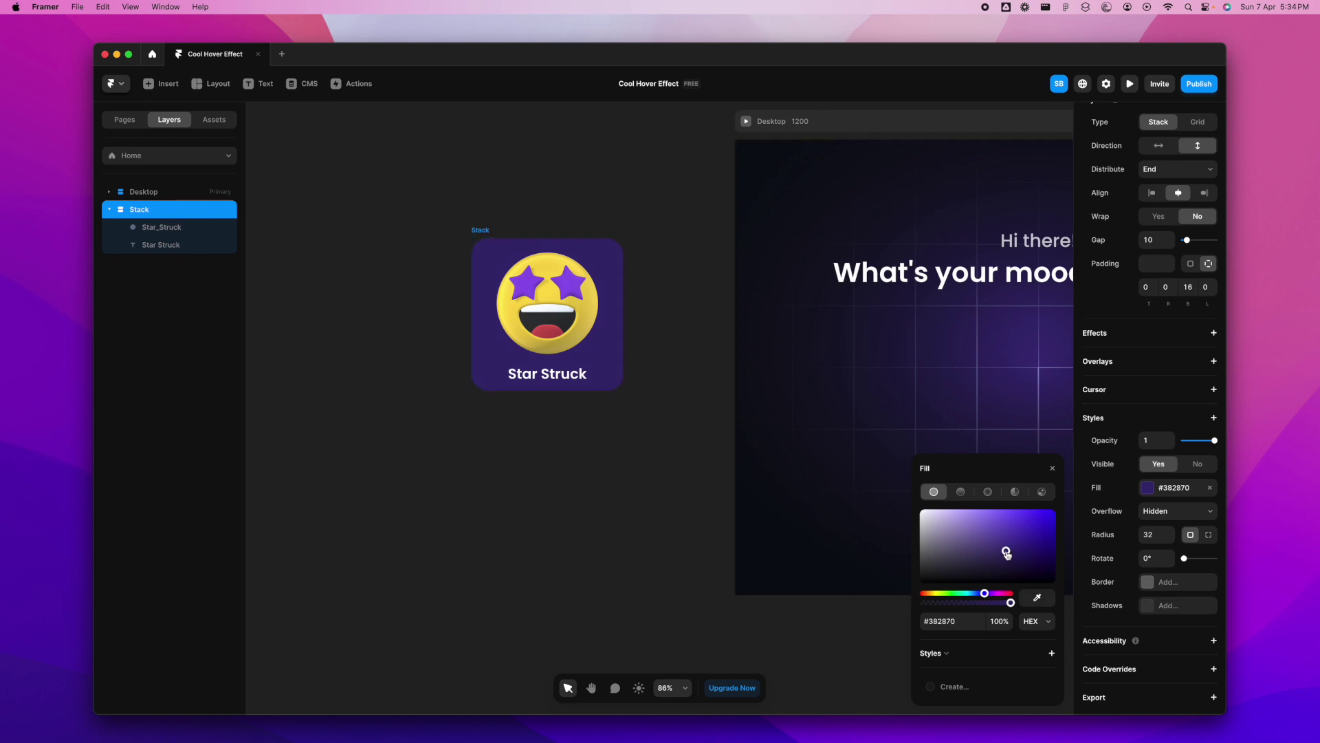
pyautogui.moveTo(1006, 555); pyautogui.dragTo(1008, 550)
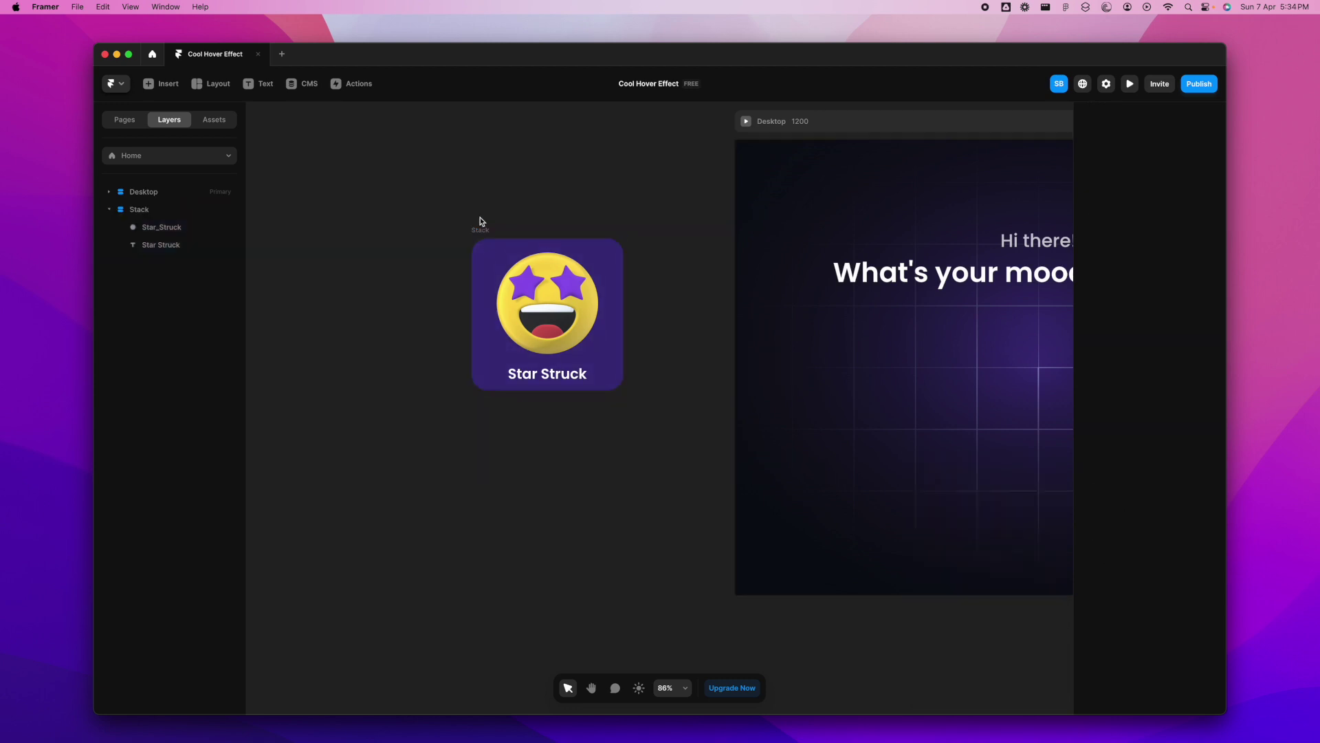
# Move the card into the Desktop frame, centre it, and darken the fill to #372673.
pyautogui.hscroll(3, 440, 234)
pyautogui.moveTo(392, 246); pyautogui.dragTo(891, 336)
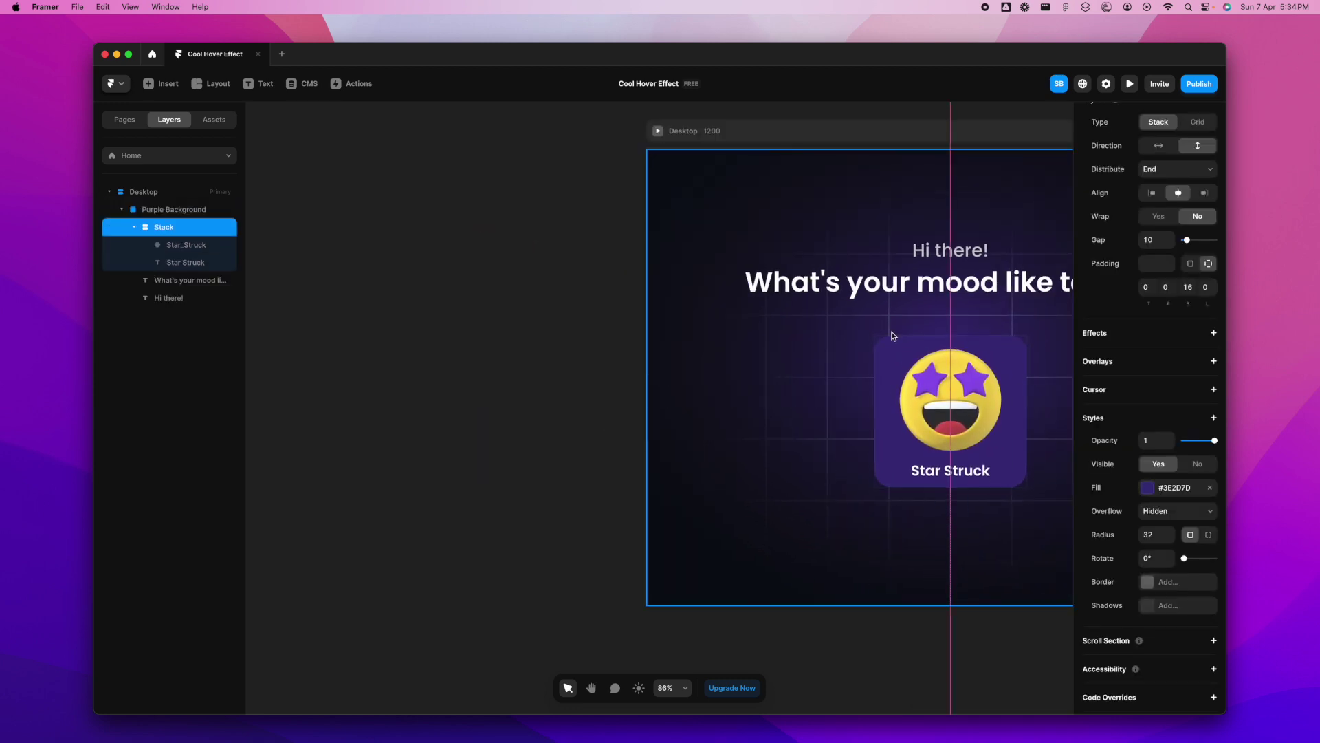
pyautogui.hscroll(5, 711, 354)
pyautogui.click(678, 403)
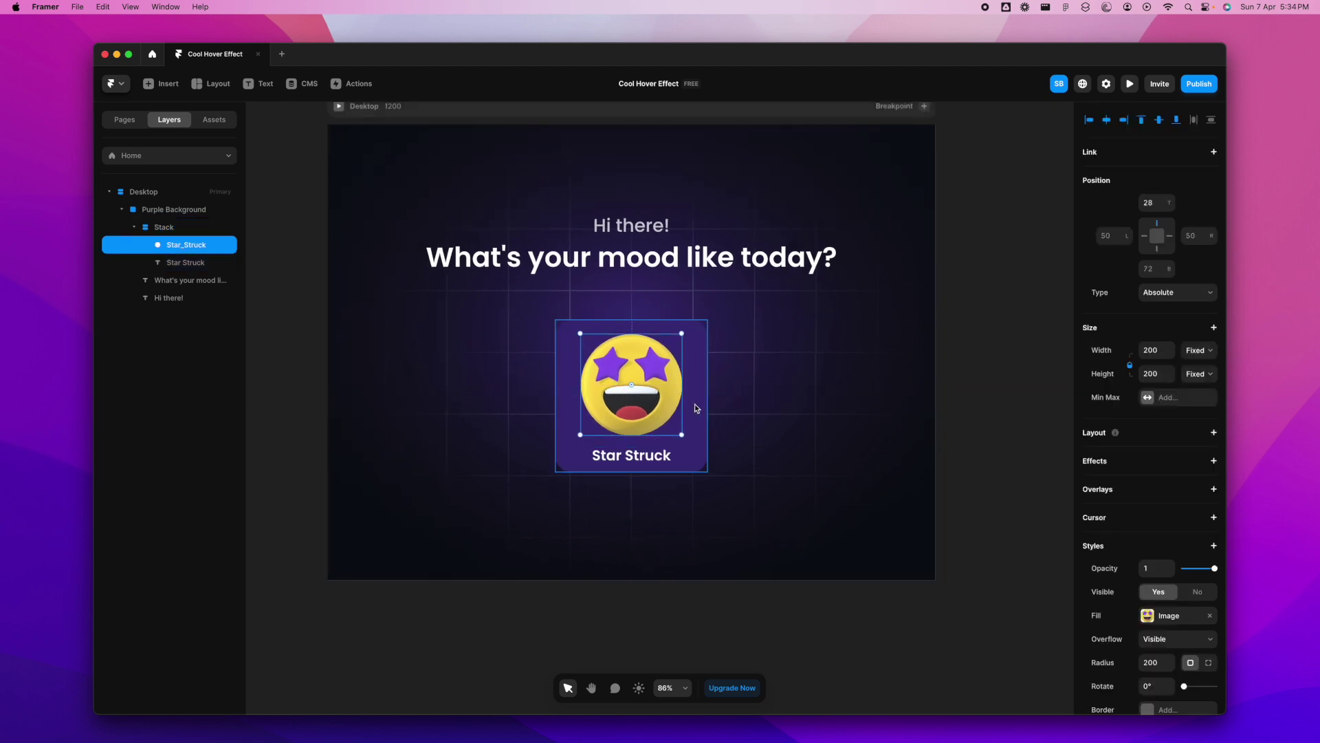
pyautogui.moveTo(694, 403); pyautogui.dragTo(697, 401)
pyautogui.click(1147, 487)
pyautogui.moveTo(1015, 548); pyautogui.dragTo(1011, 551)
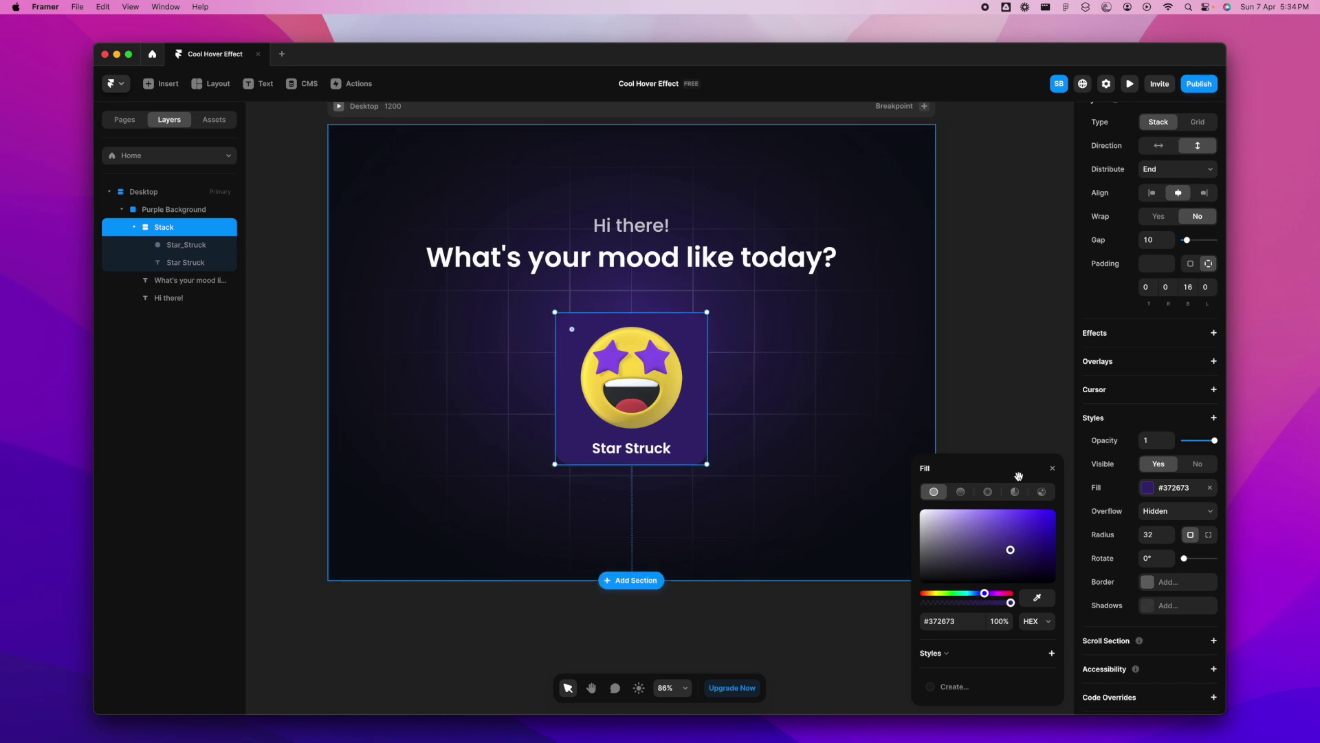
# Add a white #FFFFFF border at 10% opacity to the card.
pyautogui.click(1052, 469)
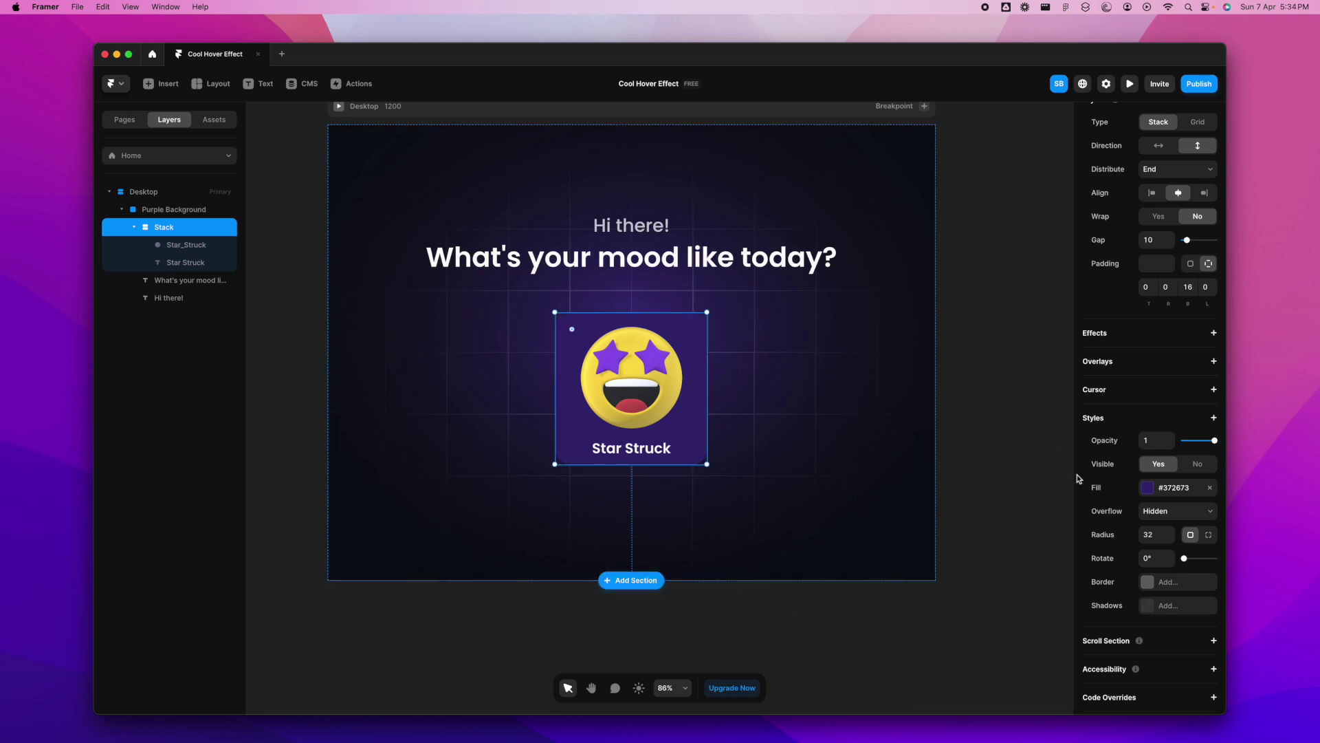
pyautogui.scroll(-1, 1142, 572)
pyautogui.click(1147, 554)
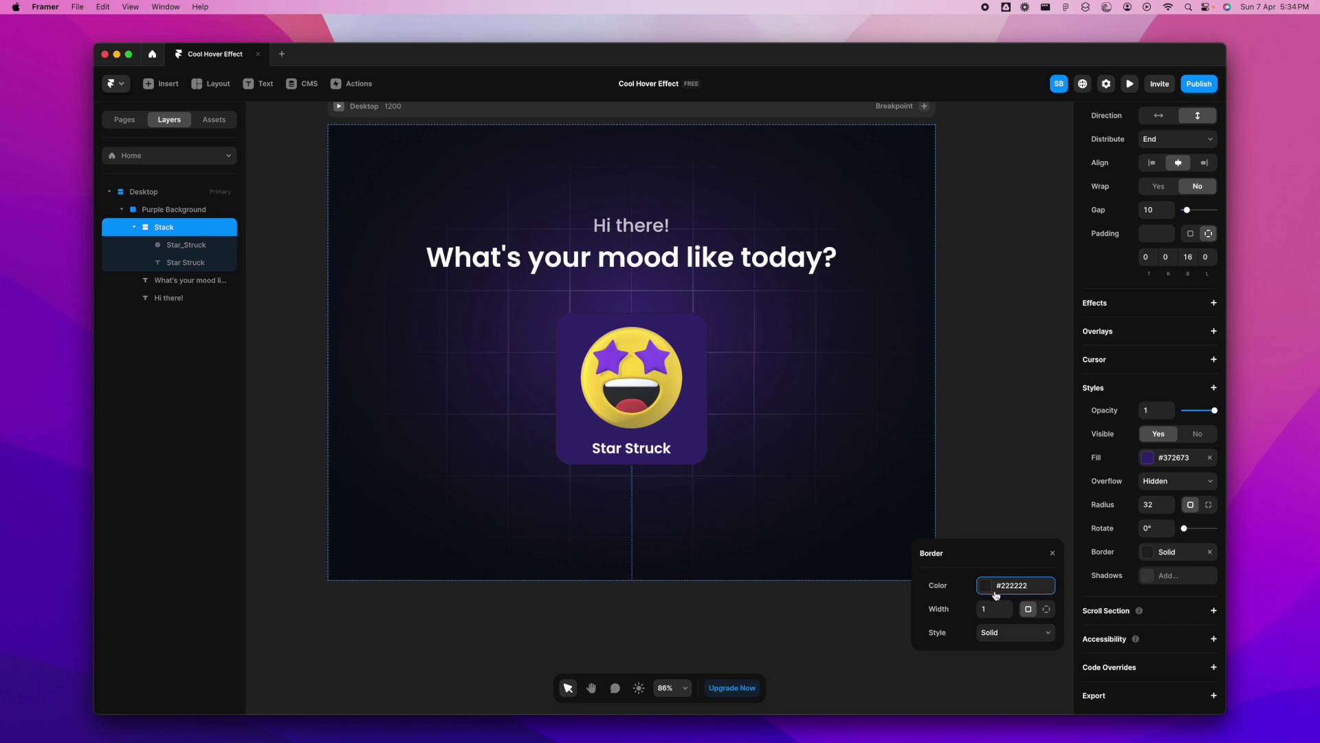
pyautogui.click(996, 593)
pyautogui.write('FFFFFF')
pyautogui.press('Return')
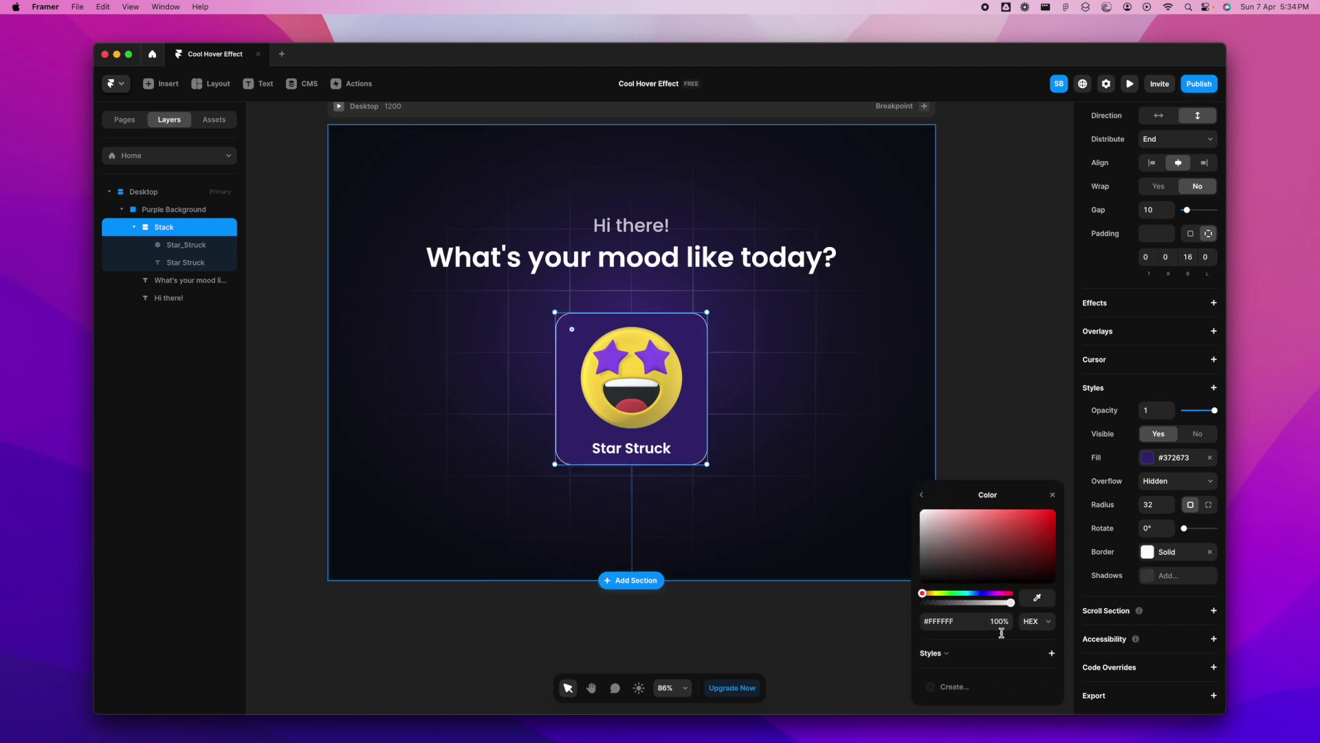
pyautogui.click(998, 623)
pyautogui.write('10')
pyautogui.press('Return')
pyautogui.click(1053, 495)
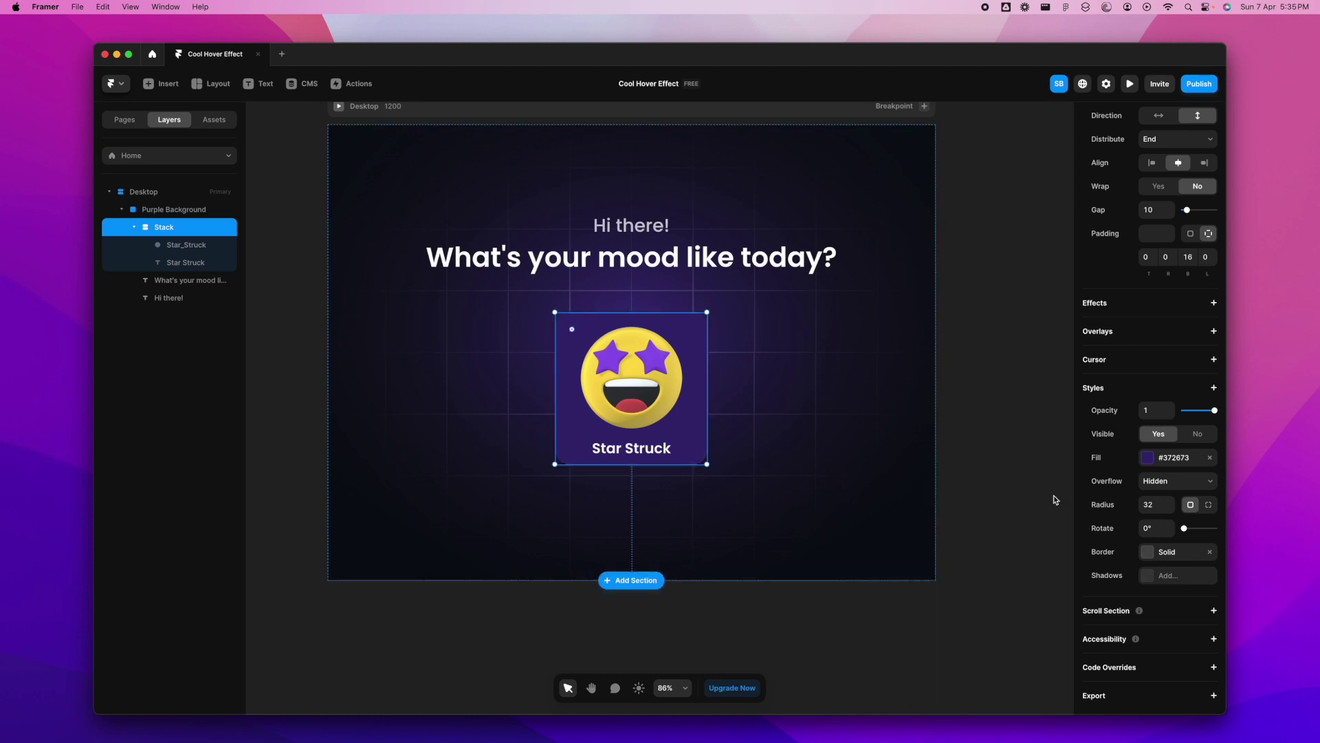
# Add a realistic shadow to the card with a brighter purple colour.
pyautogui.click(1155, 576)
pyautogui.click(1031, 547)
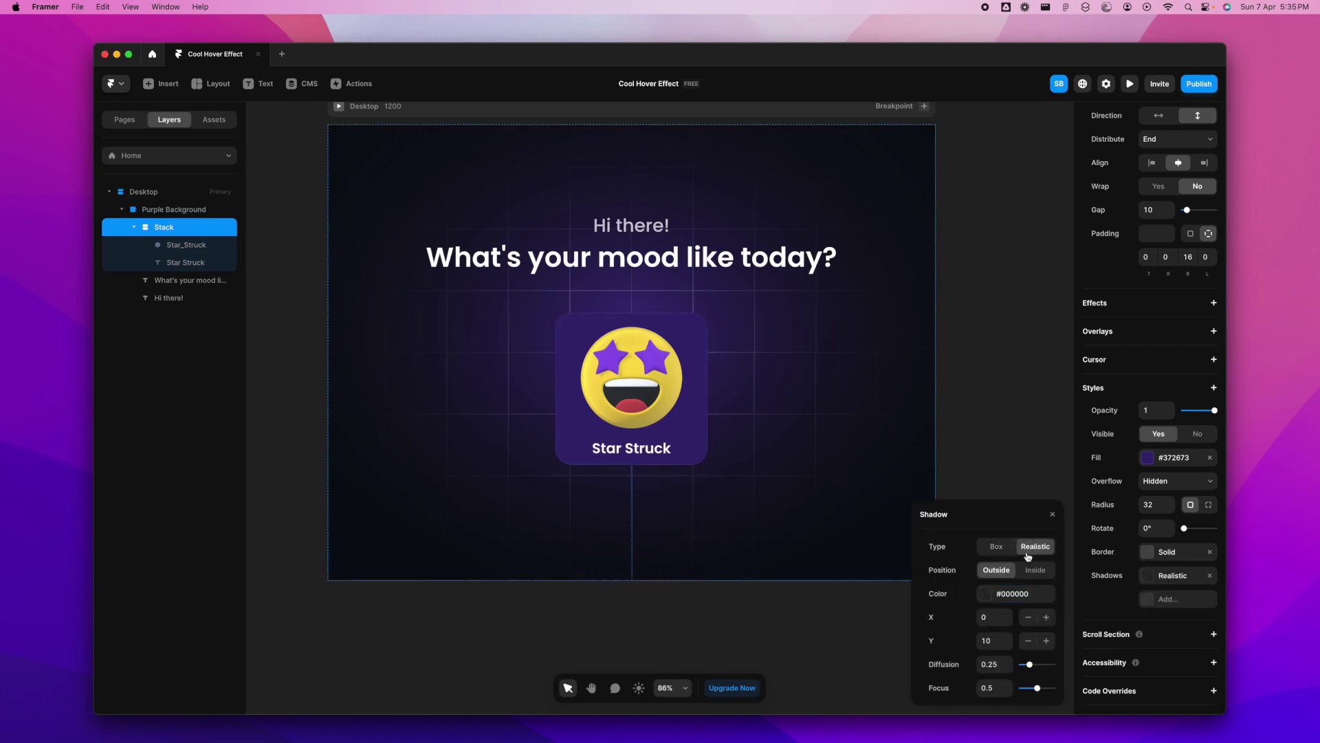
pyautogui.click(983, 595)
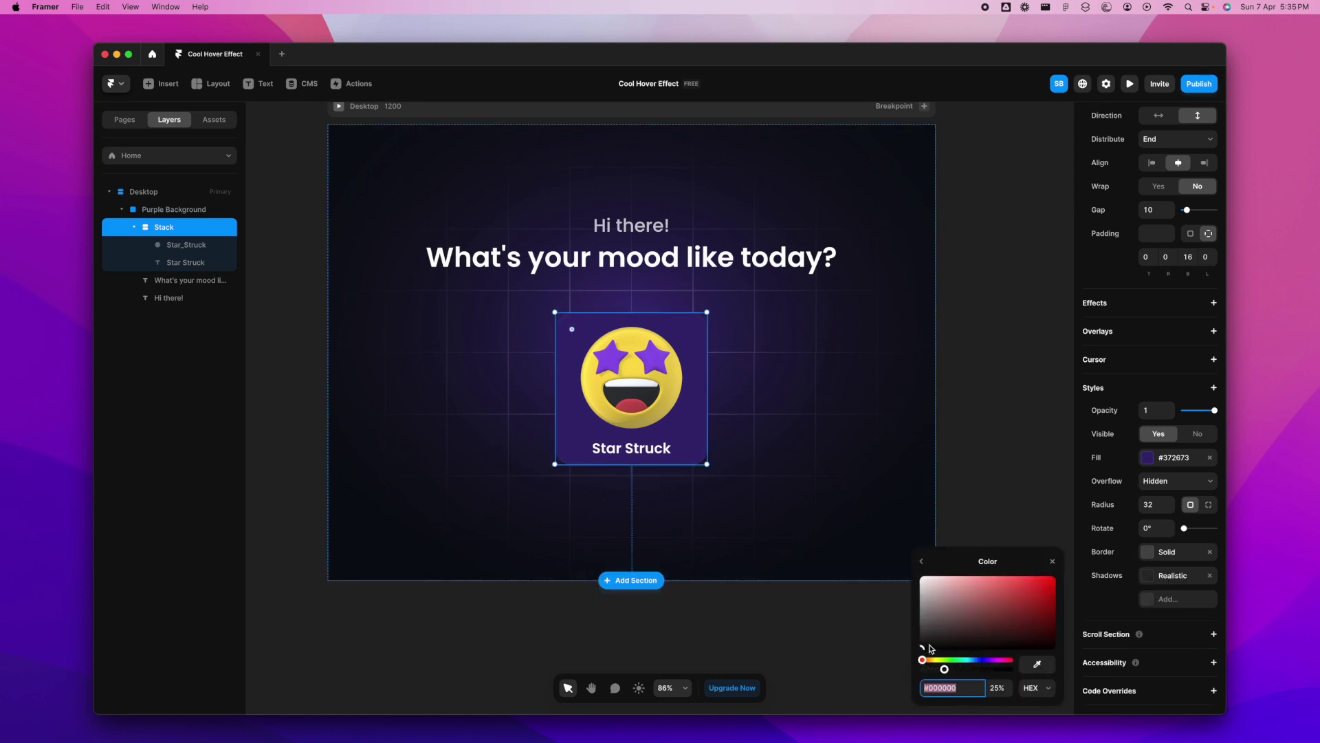
pyautogui.click(925, 591)
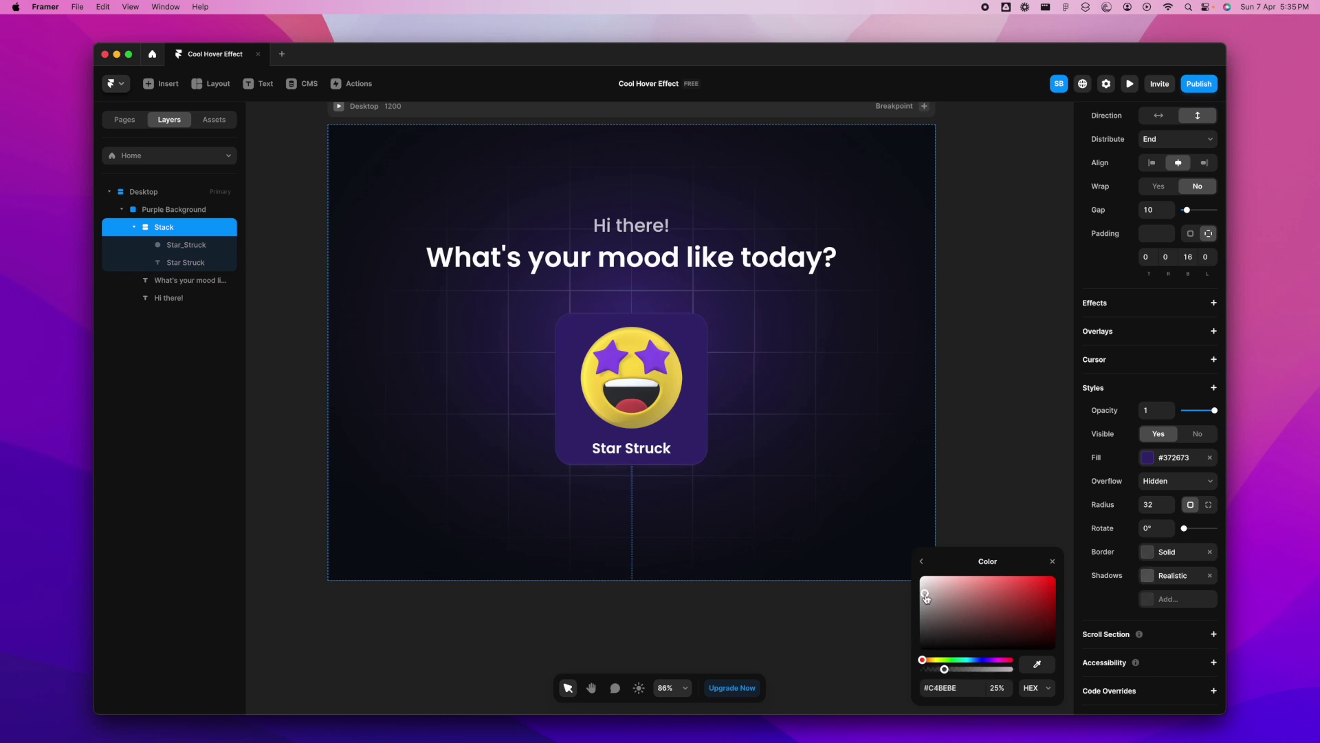
pyautogui.click(1037, 664)
pyautogui.click(749, 389)
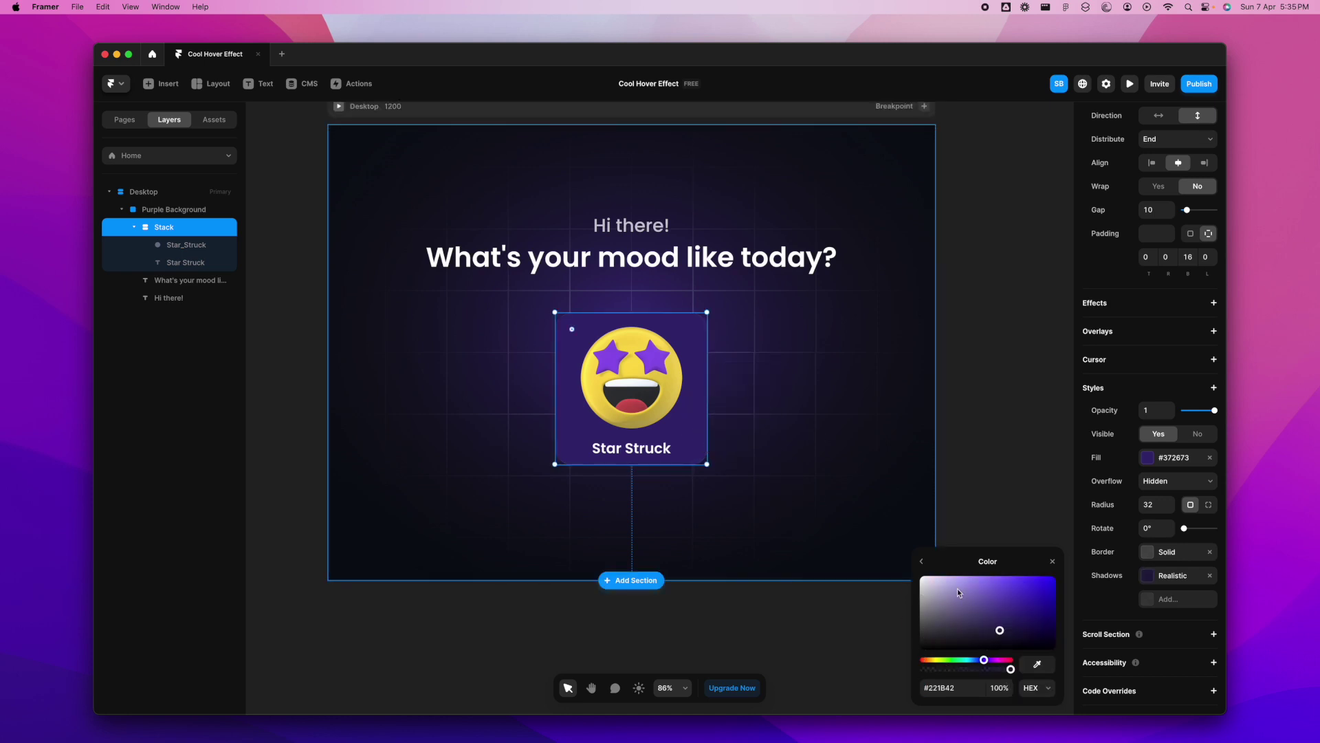
pyautogui.moveTo(1000, 631); pyautogui.dragTo(998, 594)
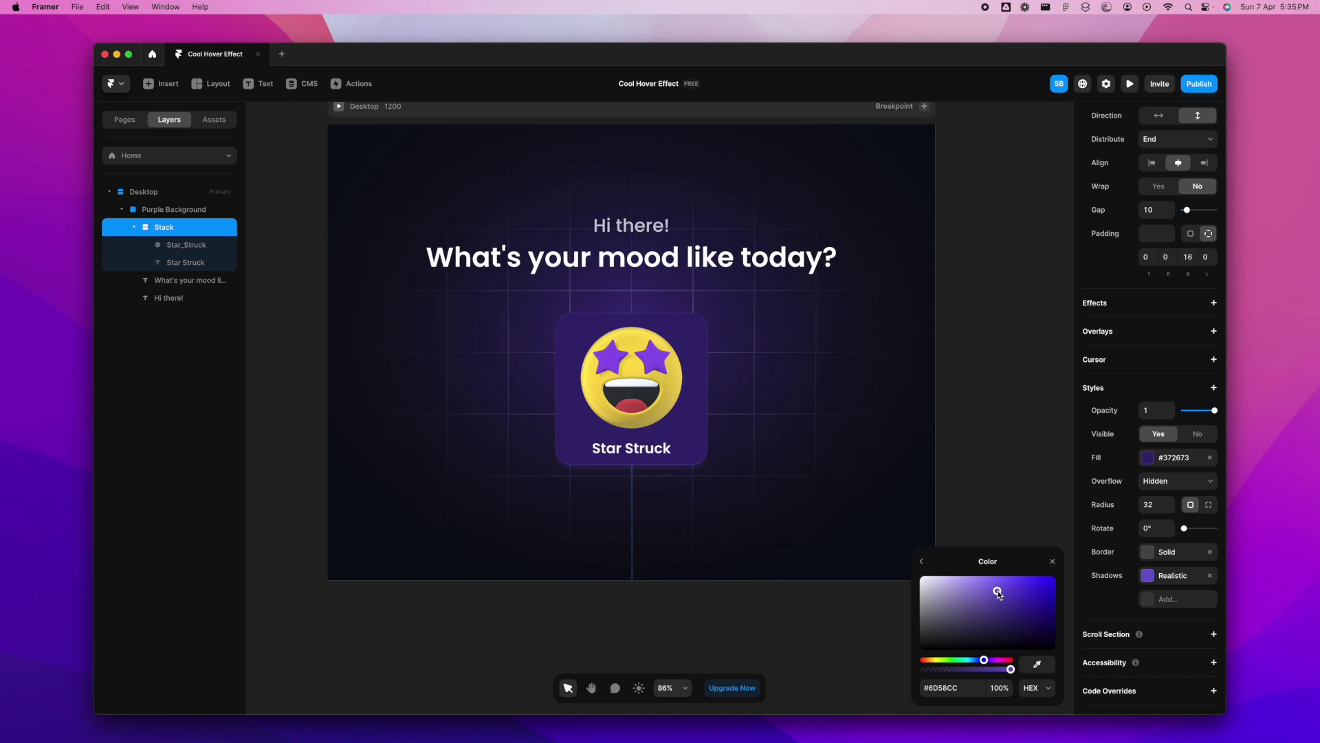
pyautogui.moveTo(1011, 669); pyautogui.dragTo(999, 671)
pyautogui.moveTo(997, 590); pyautogui.dragTo(999, 585)
# Set the shadow diffusion to 0.35 and its colour opacity to 72%.
pyautogui.click(922, 561)
pyautogui.moveTo(1030, 669); pyautogui.dragTo(987, 673)
pyautogui.click(985, 593)
pyautogui.click(992, 590)
pyautogui.click(991, 589)
pyautogui.click(1050, 562)
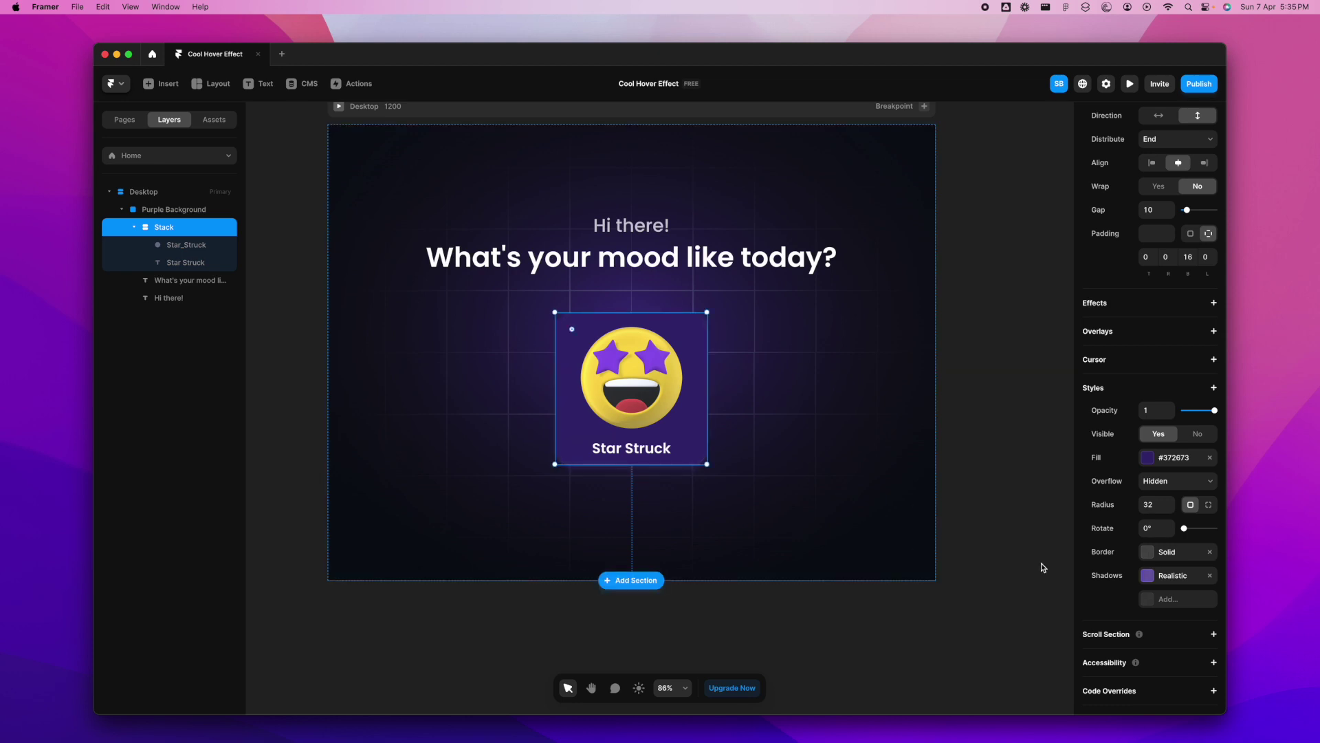
# Draw a new frame and nest it inside the Stack card.
pyautogui.click(1033, 566)
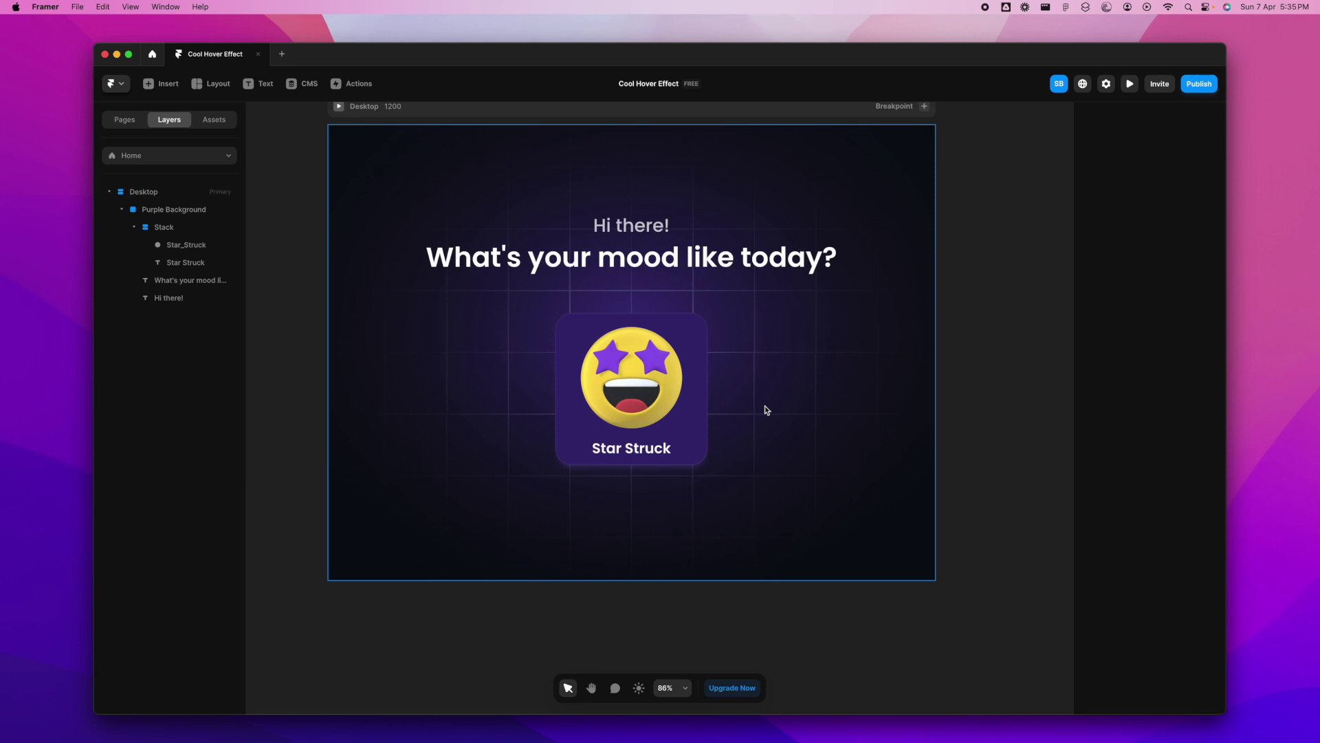
pyautogui.press('f')
pyautogui.moveTo(726, 331); pyautogui.dragTo(851, 452)
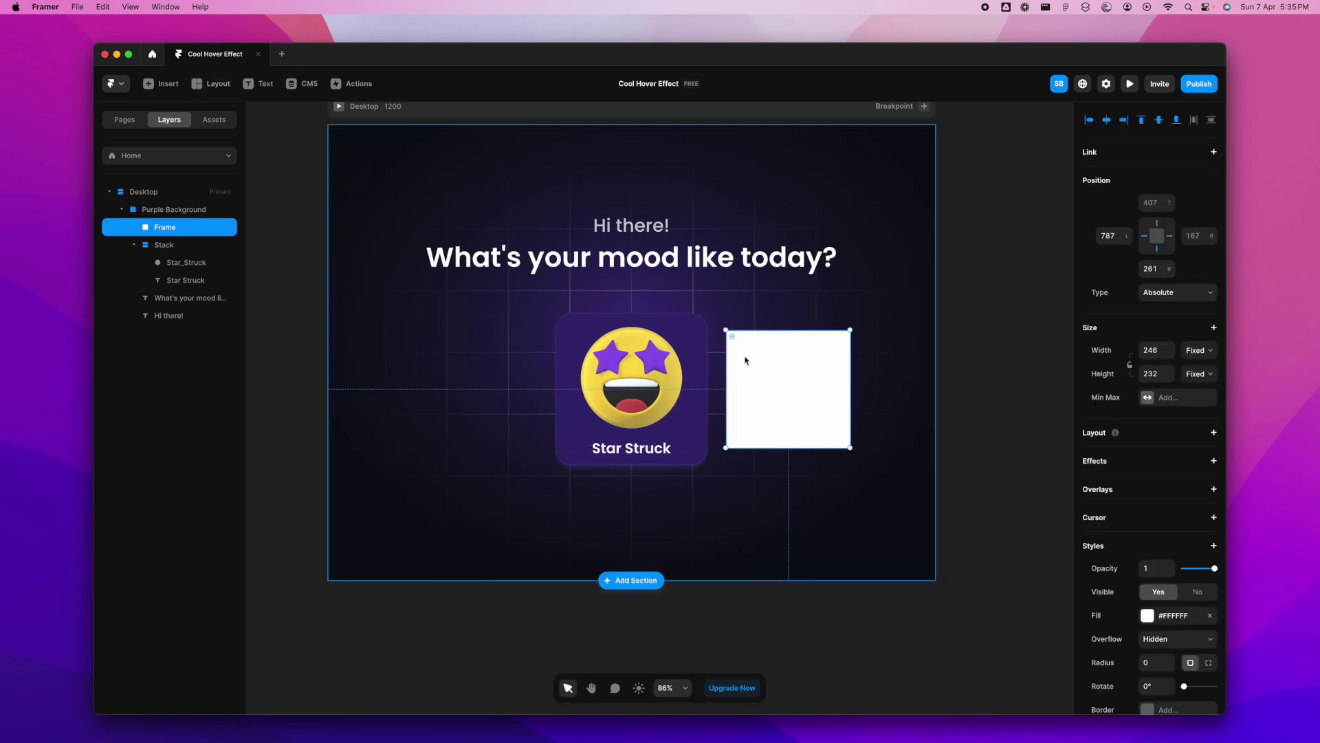
pyautogui.moveTo(188, 226); pyautogui.dragTo(190, 254)
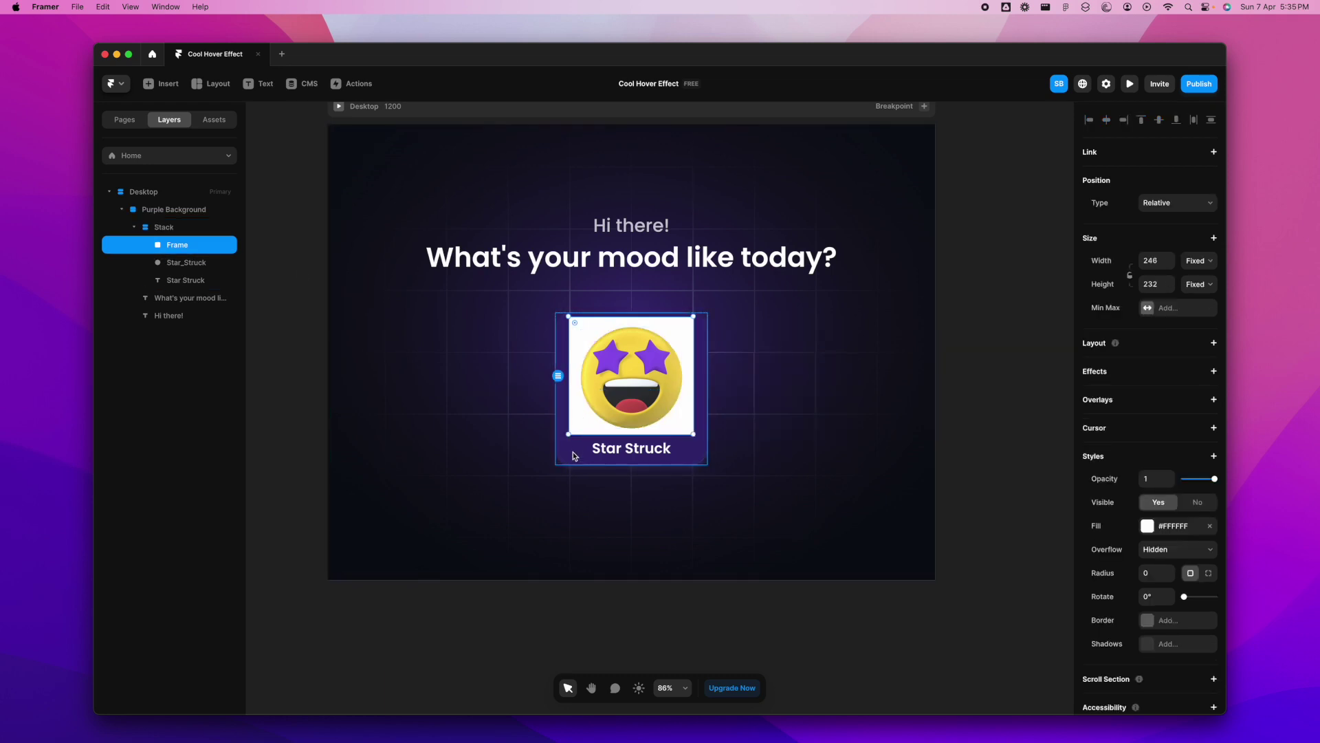
# Make the frame absolutely positioned and centred in the card.
pyautogui.click(1180, 204)
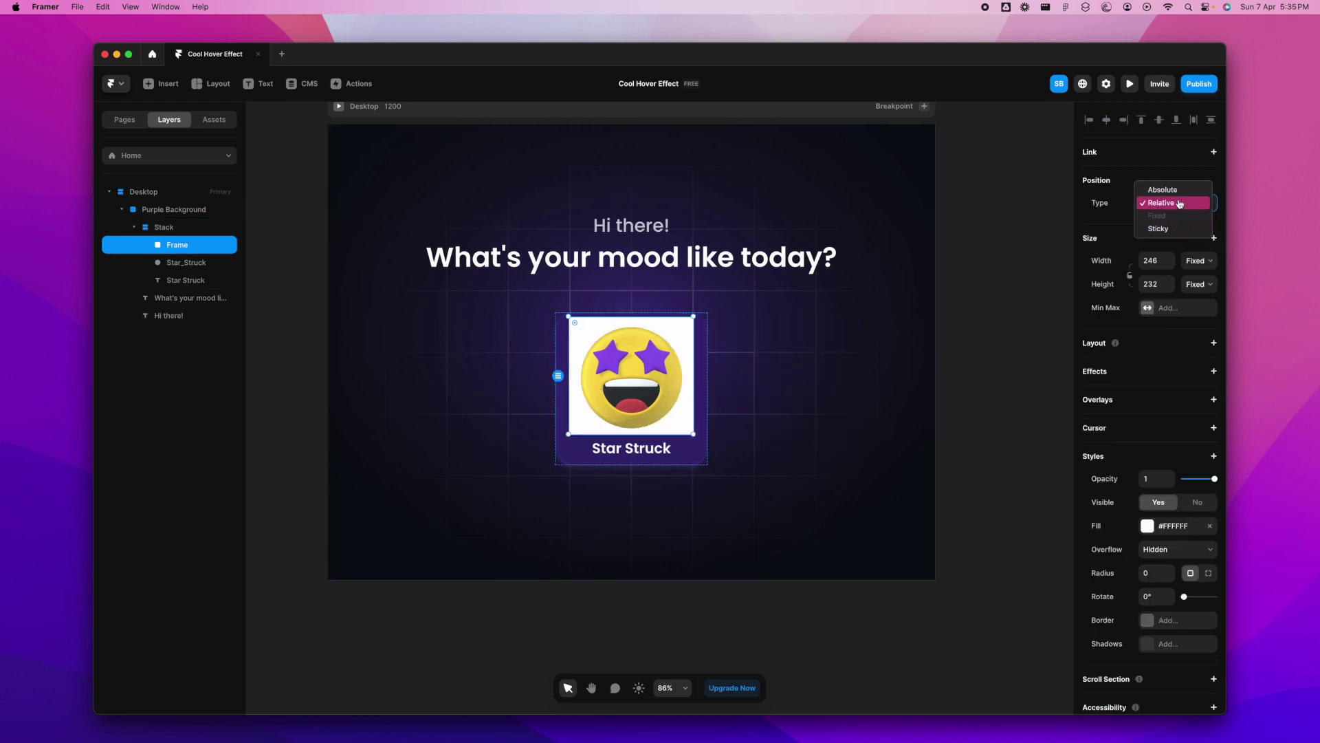
pyautogui.click(1167, 190)
pyautogui.click(1161, 246)
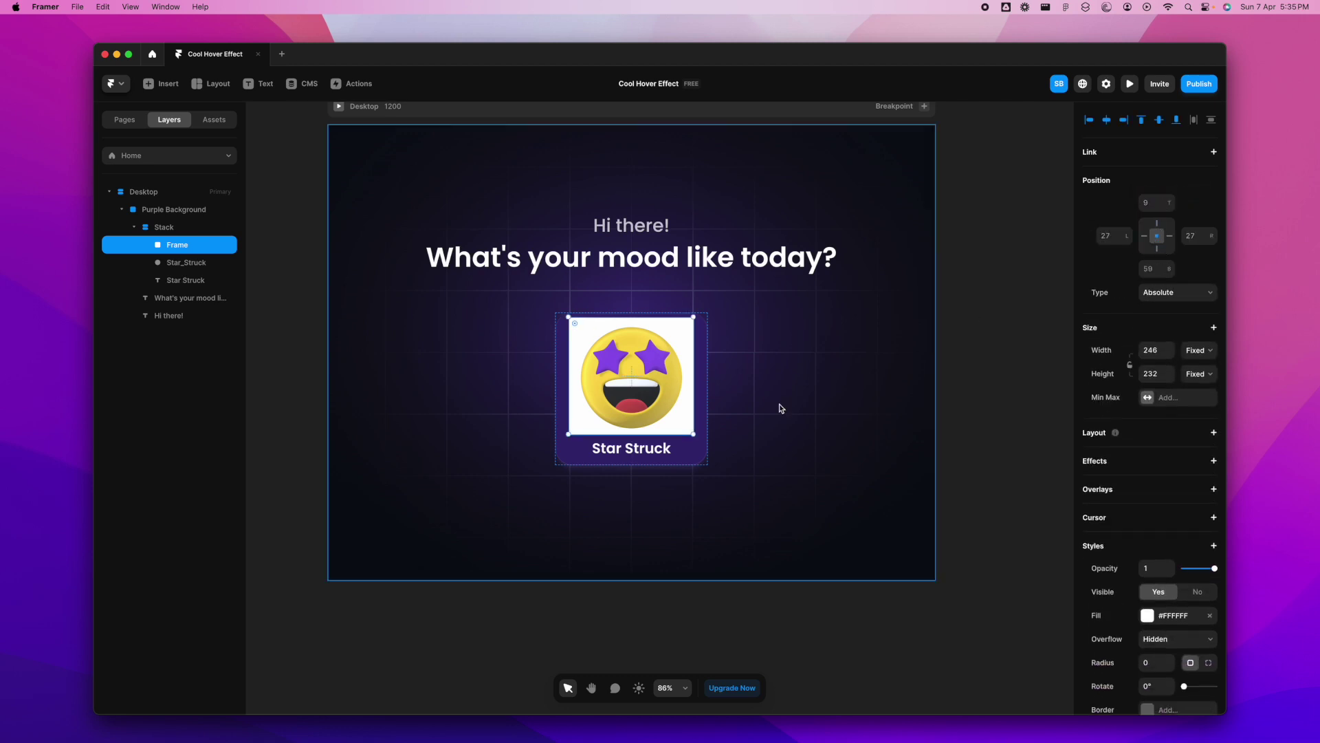
pyautogui.moveTo(689, 405); pyautogui.dragTo(689, 418)
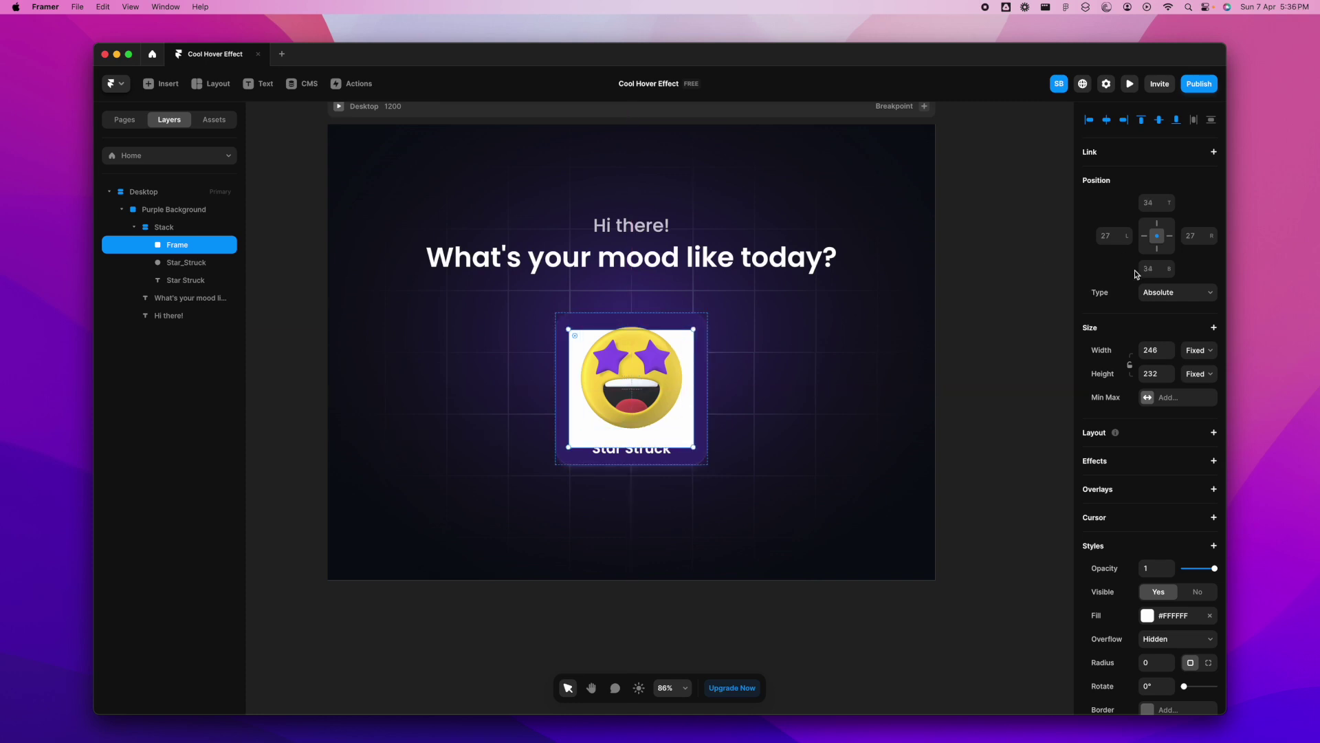
# Resize the frame to 301 × 300 and round it into a circle with 150 radius.
pyautogui.moveTo(694, 330); pyautogui.dragTo(717, 311)
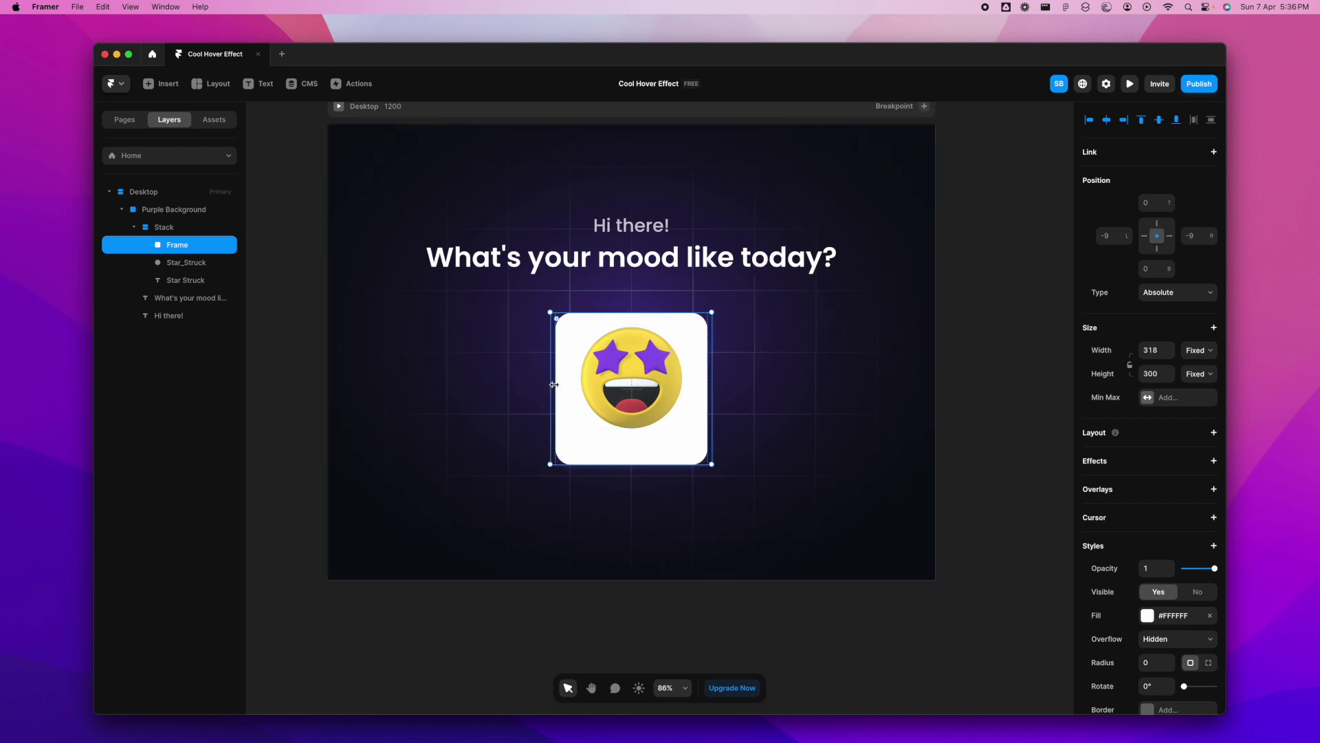
pyautogui.moveTo(712, 396); pyautogui.dragTo(707, 397)
pyautogui.moveTo(558, 319); pyautogui.dragTo(749, 439)
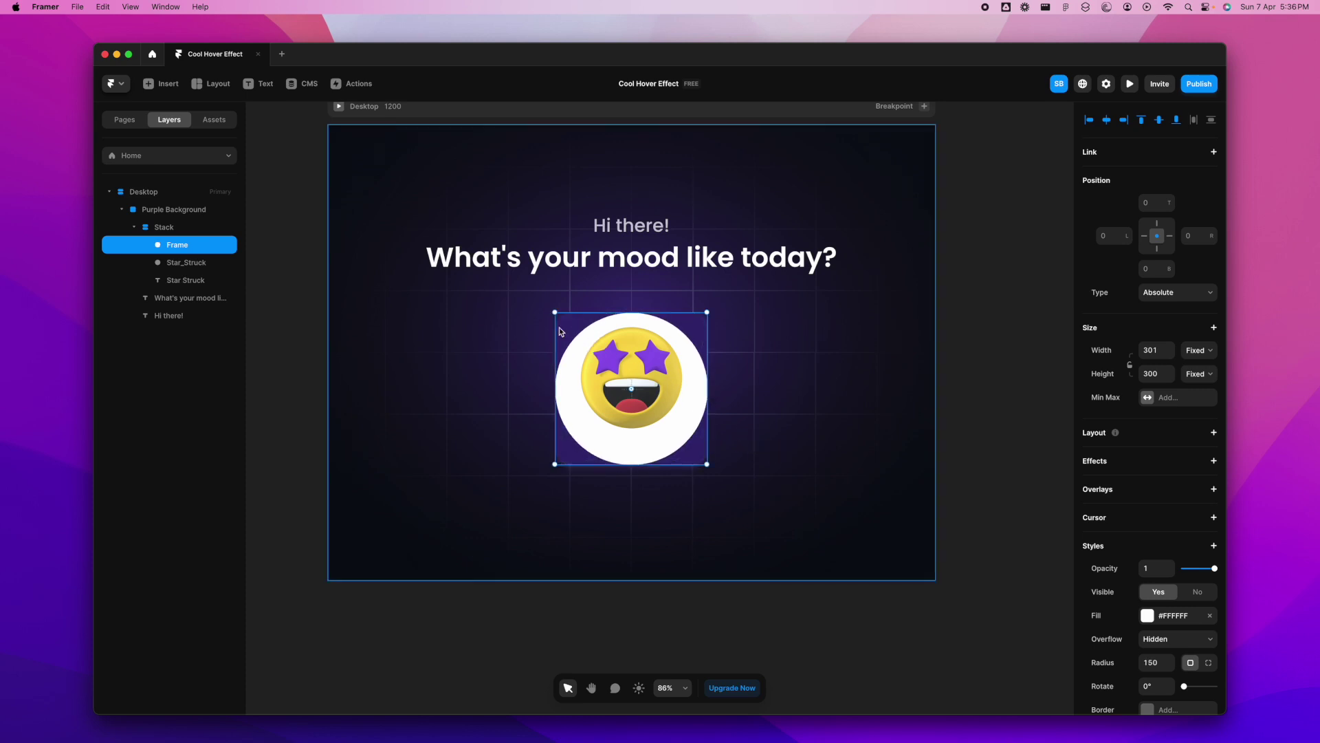
# Set the circle frame's corner radius to 1000.
pyautogui.scroll(-1, 1157, 676)
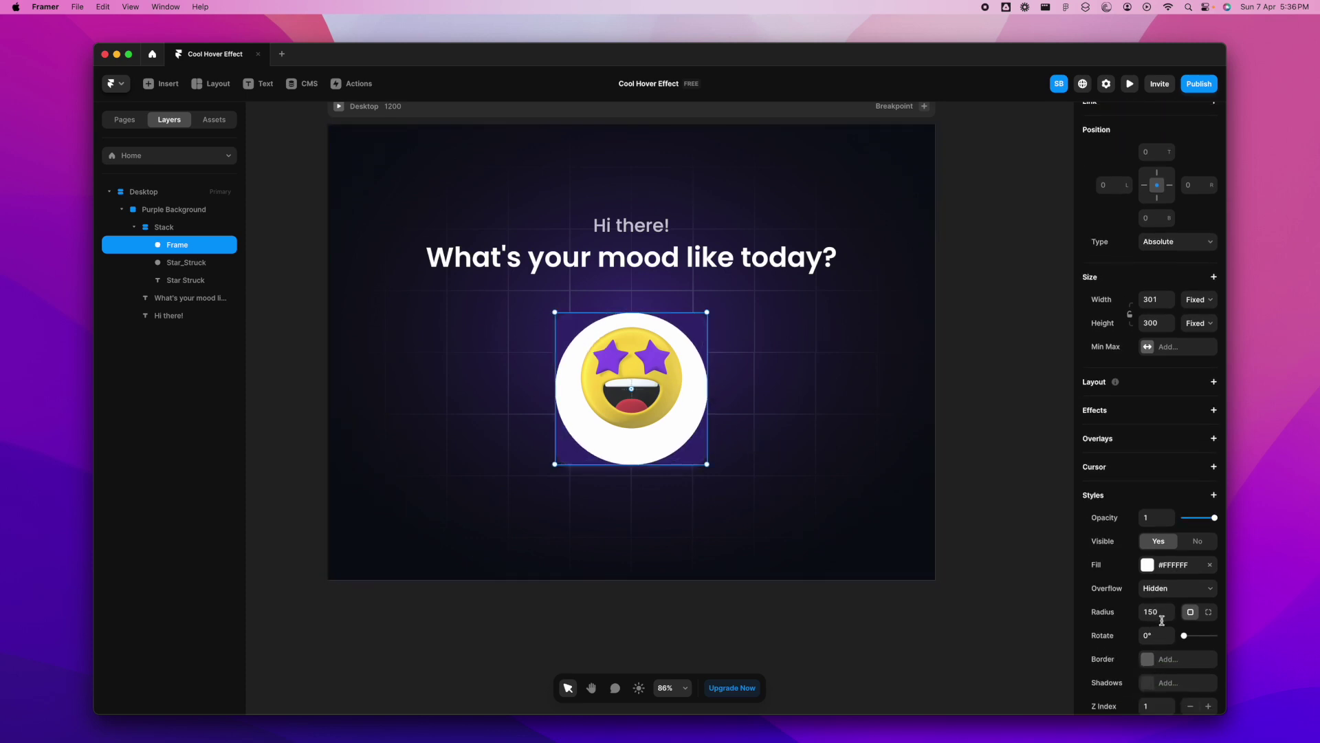
pyautogui.click(1159, 616)
pyautogui.write('1')
# Fill the circle with a radial gradient from light purple #AA9CE8 to fully transparent.
pyautogui.scroll(-3, 1093, 608)
pyautogui.click(1148, 439)
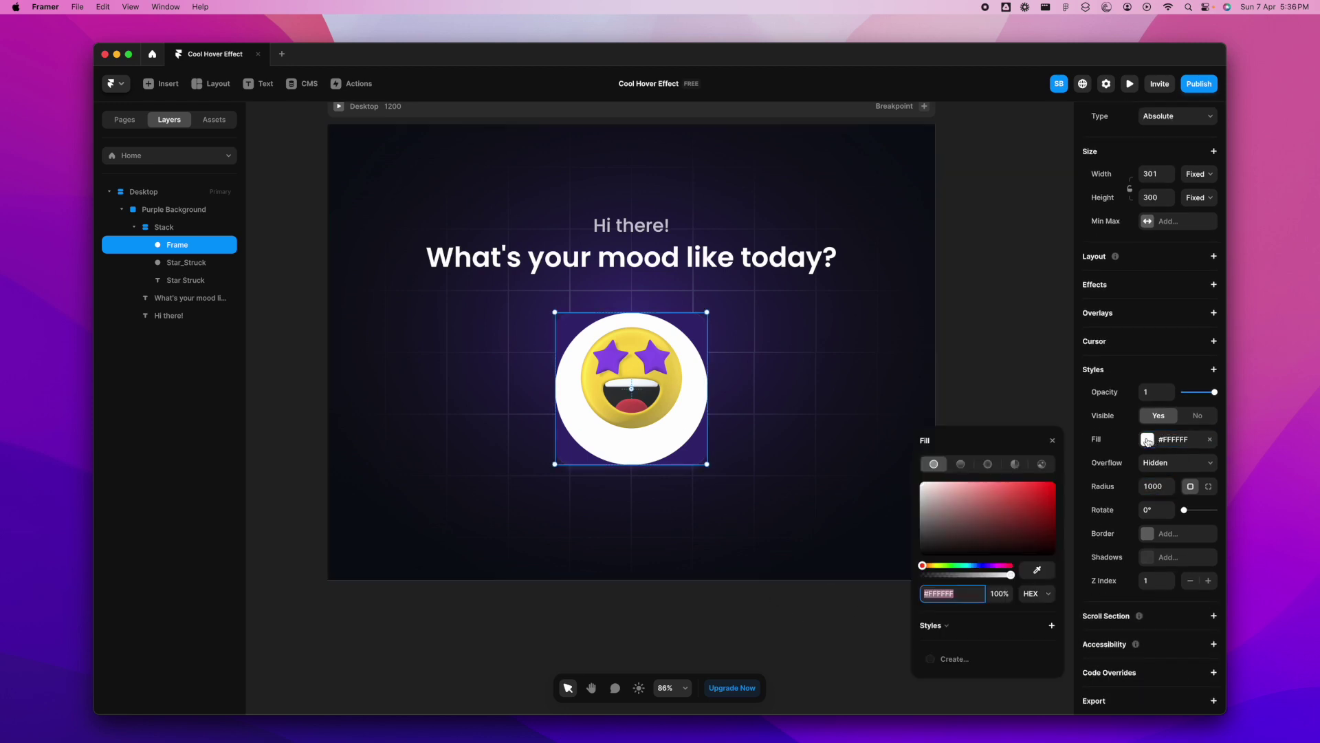
pyautogui.click(996, 469)
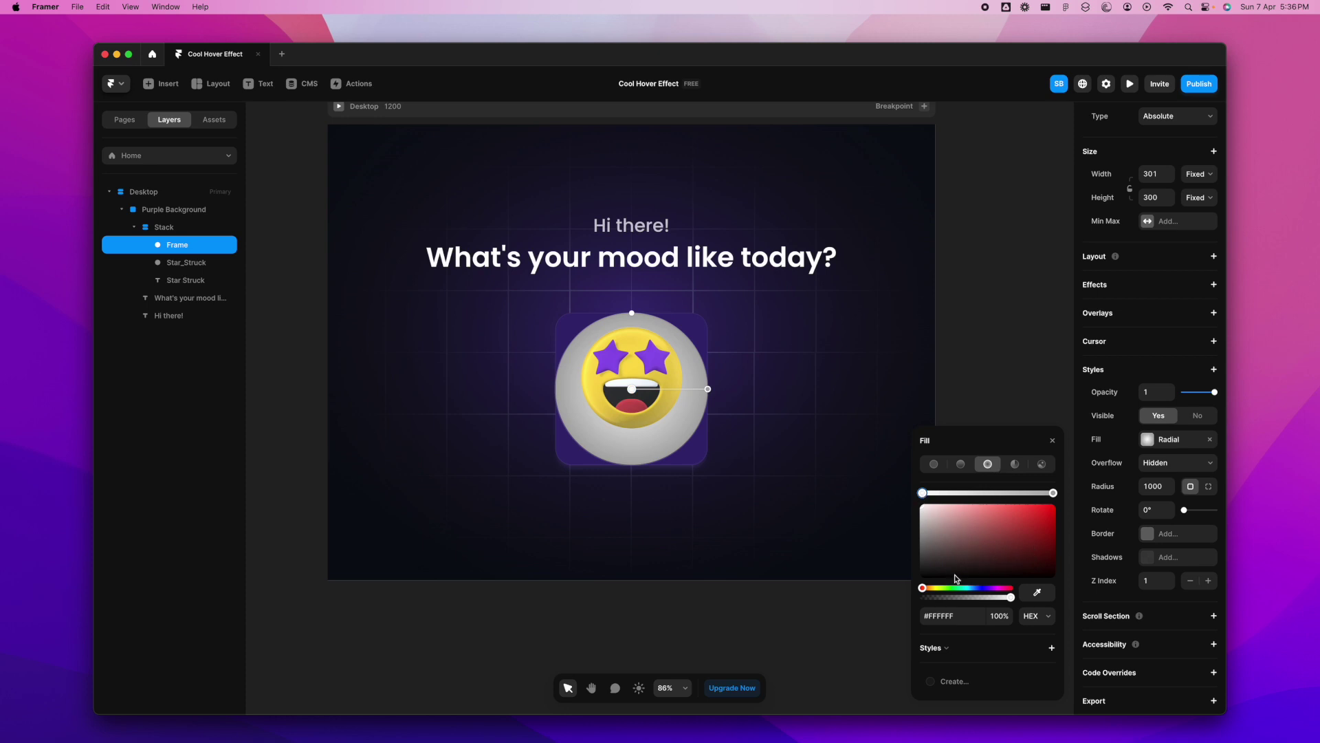
pyautogui.click(1053, 492)
pyautogui.moveTo(1010, 597); pyautogui.dragTo(880, 598)
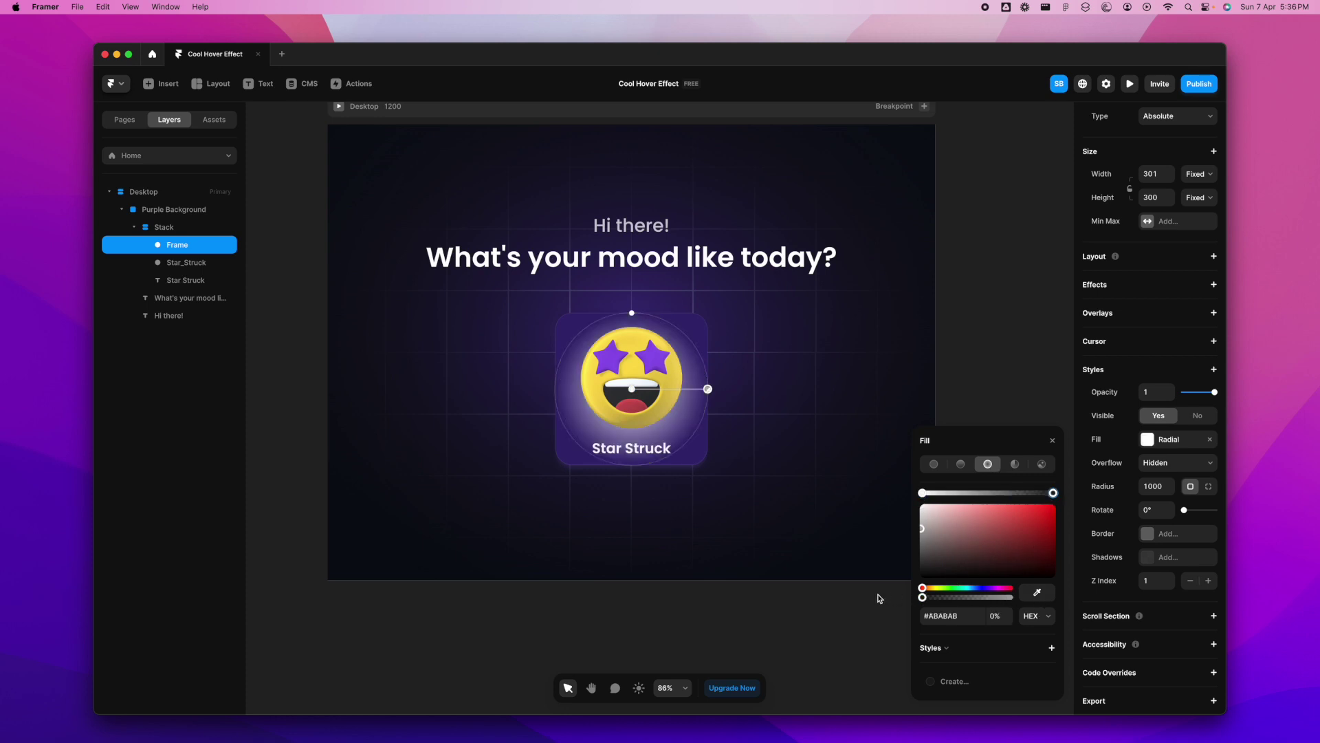
pyautogui.click(922, 492)
pyautogui.click(984, 587)
pyautogui.moveTo(986, 550); pyautogui.dragTo(963, 511)
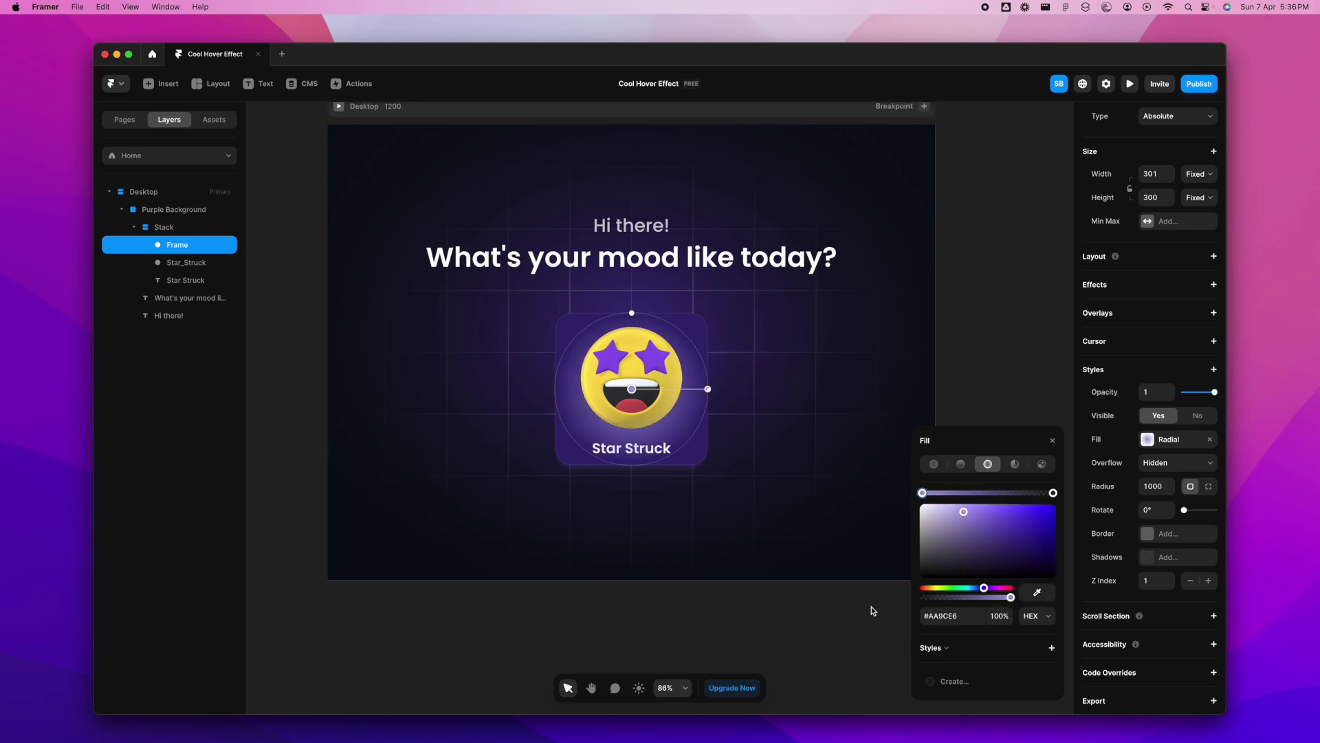
# Add a Blur filter of 15 to the purple radial-gradient circle.
pyautogui.click(1052, 442)
pyautogui.click(1214, 372)
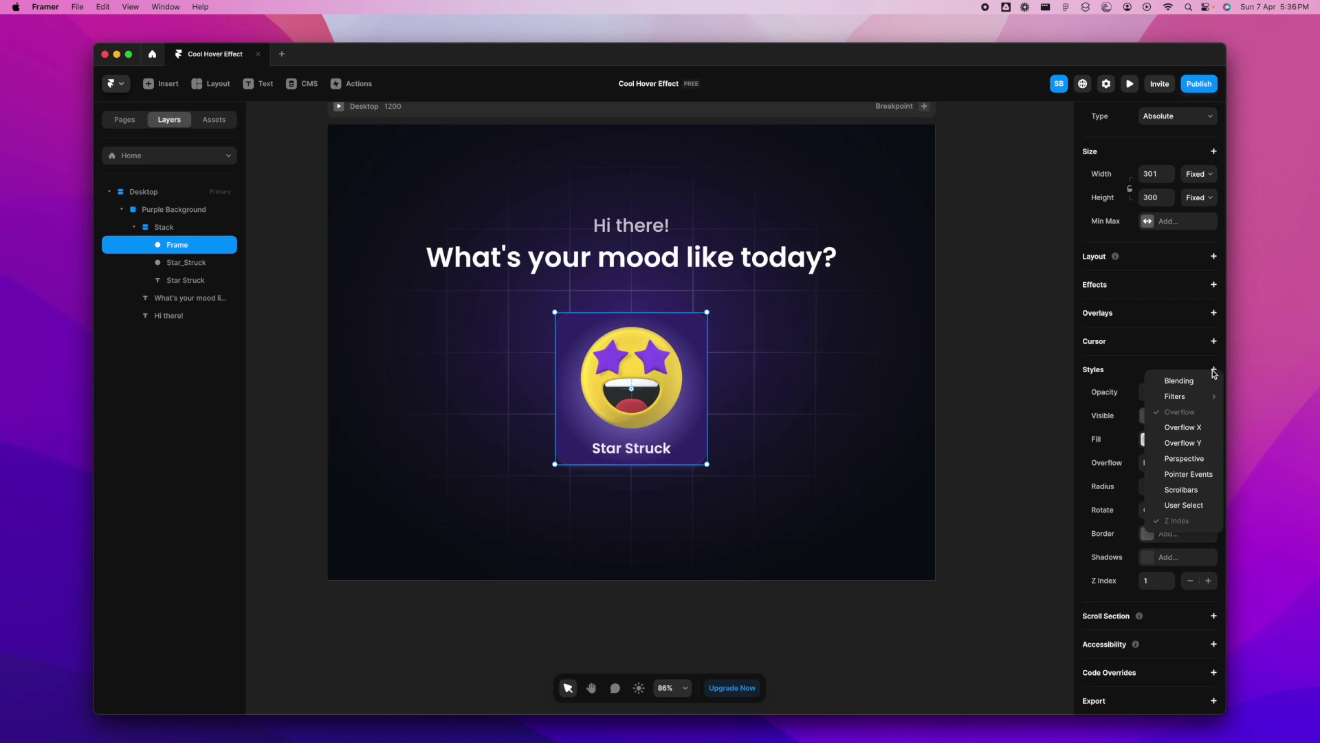
pyautogui.moveTo(1186, 397)
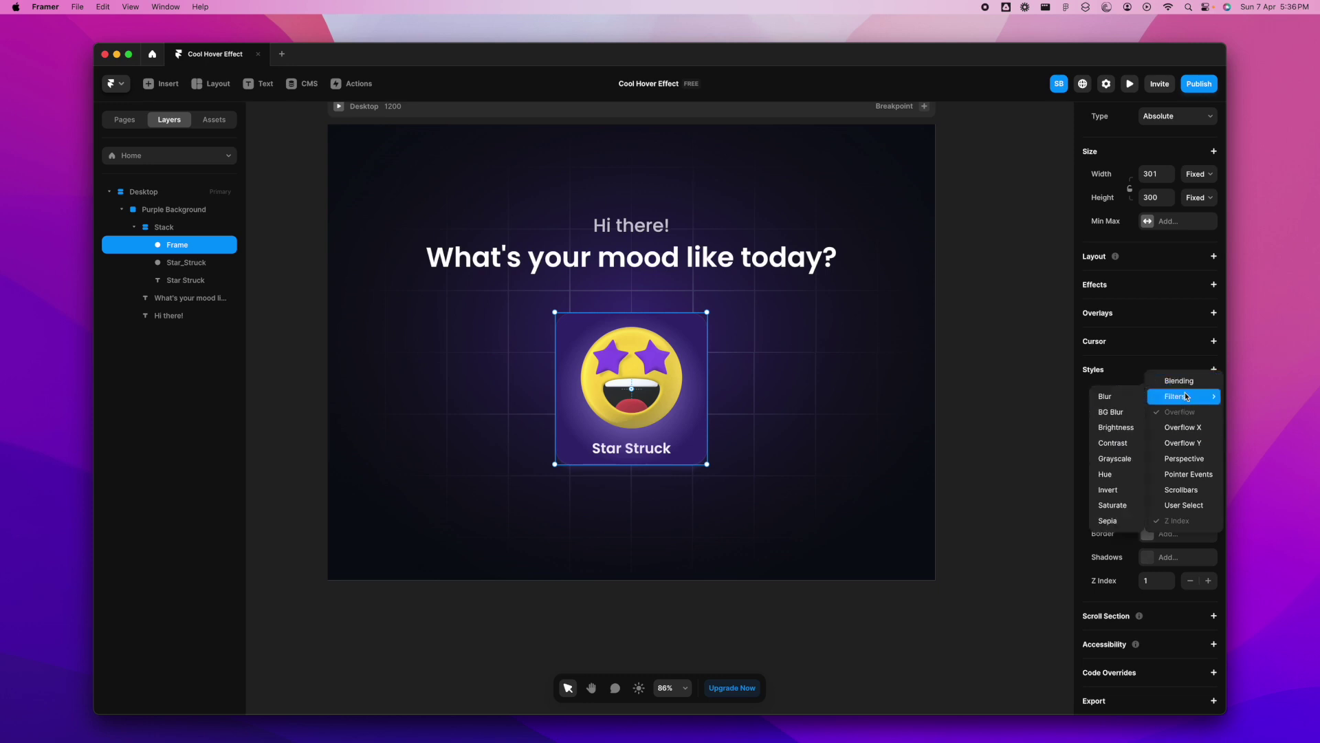
pyautogui.click(1117, 397)
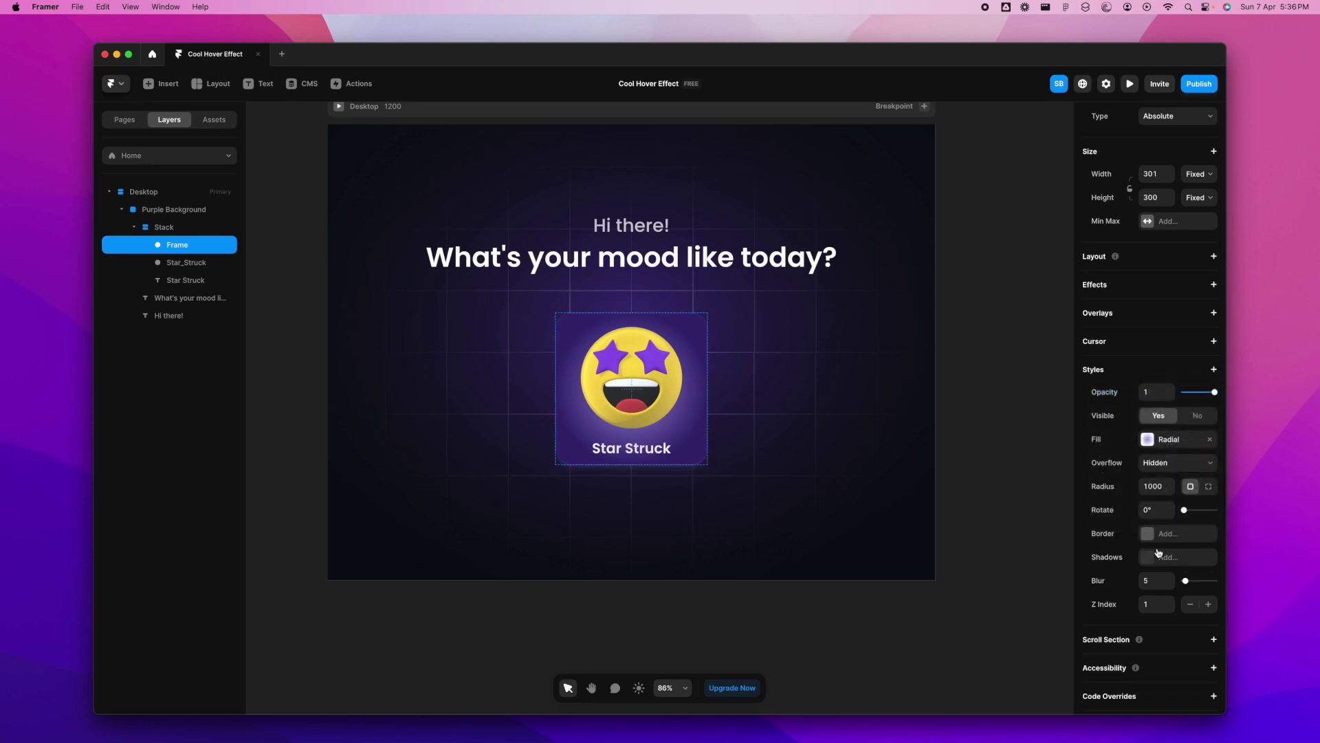
pyautogui.click(1149, 582)
pyautogui.write('15')
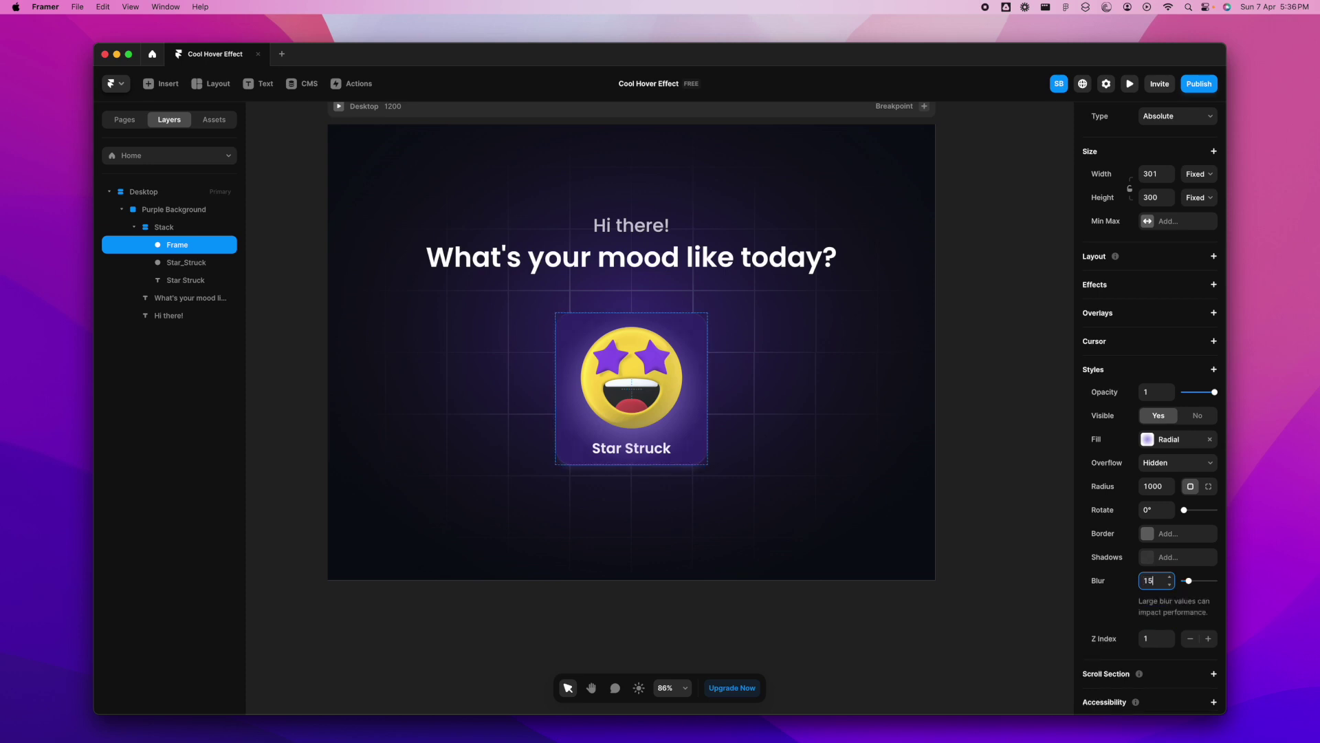
pyautogui.click(987, 583)
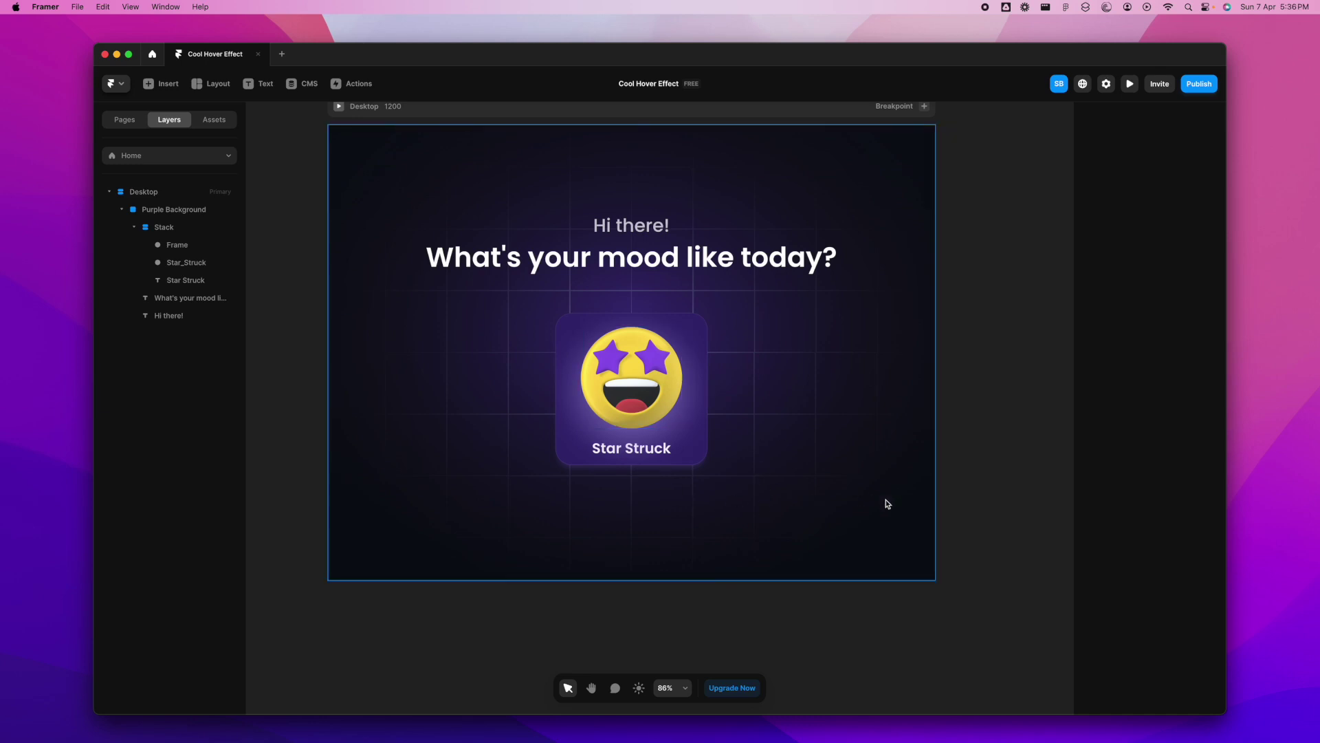
pyautogui.click(686, 445)
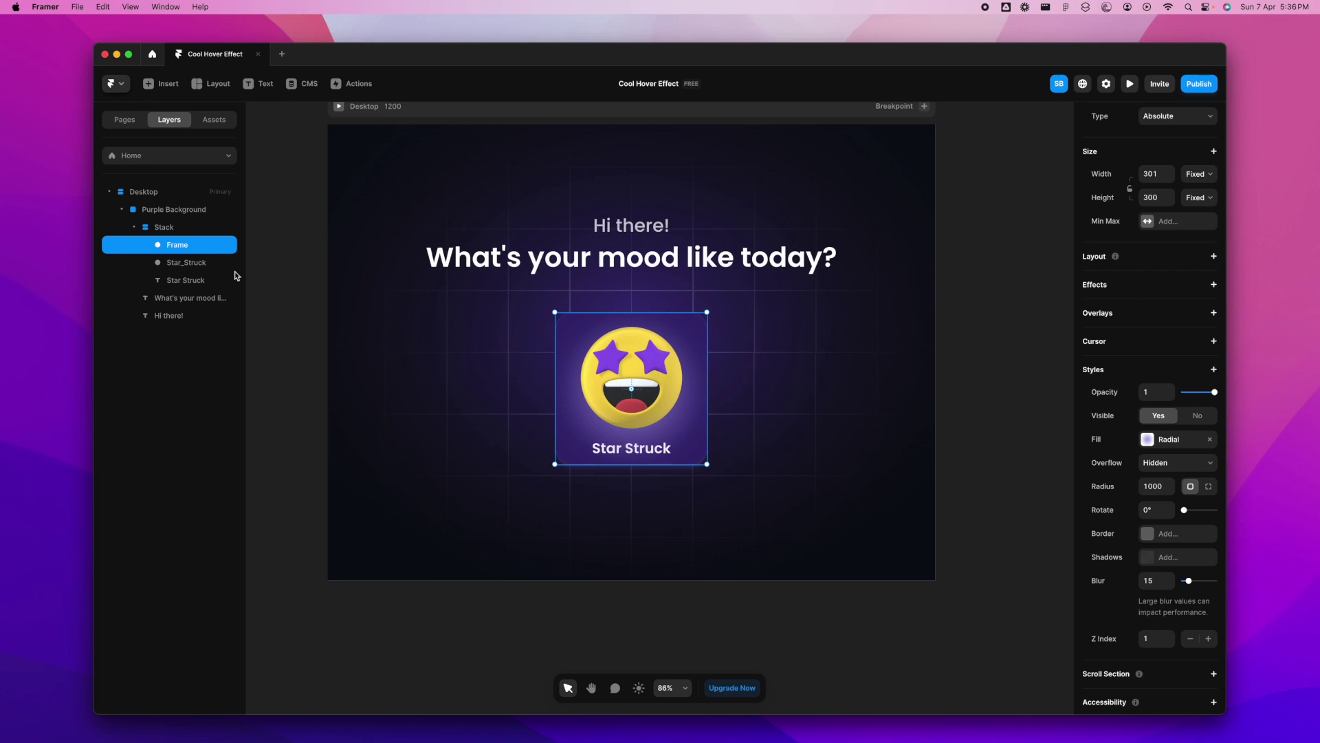
# Rename the glow frame layer to Light.
pyautogui.doubleClick(173, 245)
pyautogui.write('Light')
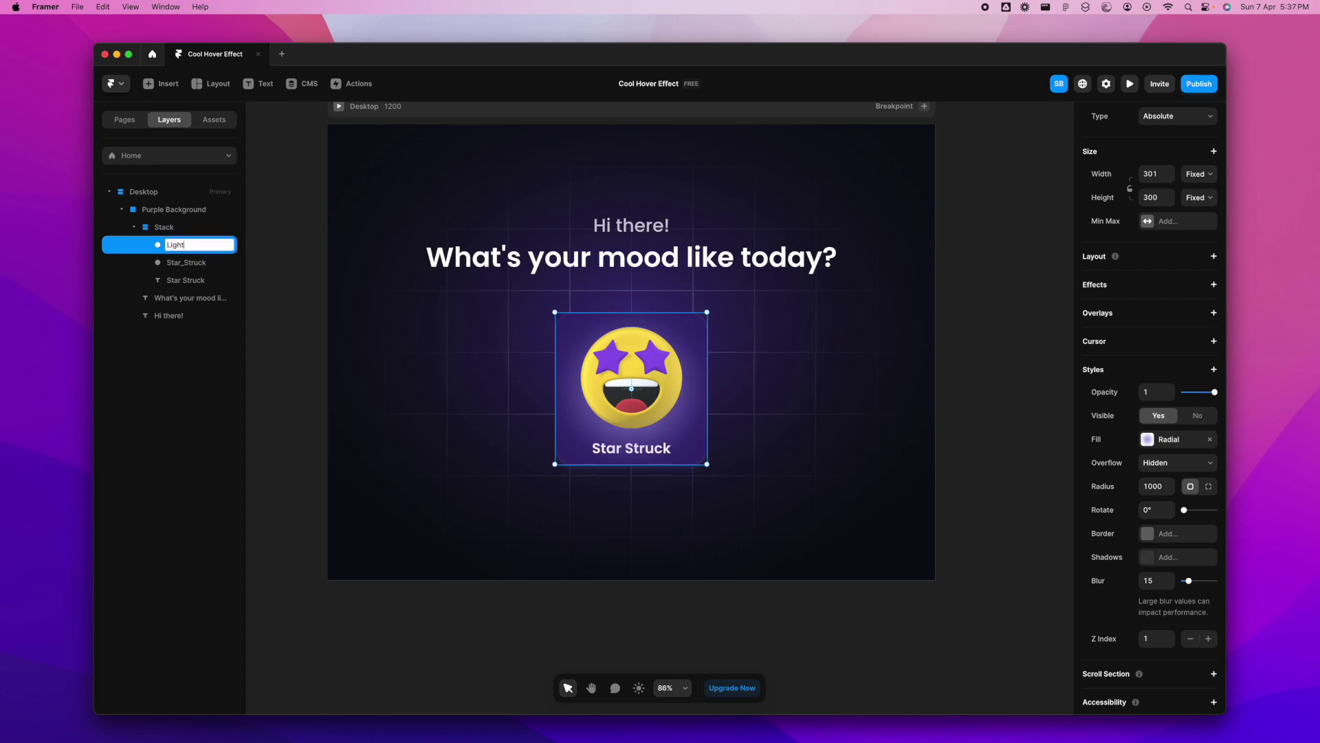
pyautogui.click(299, 313)
# Set the Light layer's opacity to 0.
pyautogui.click(688, 440)
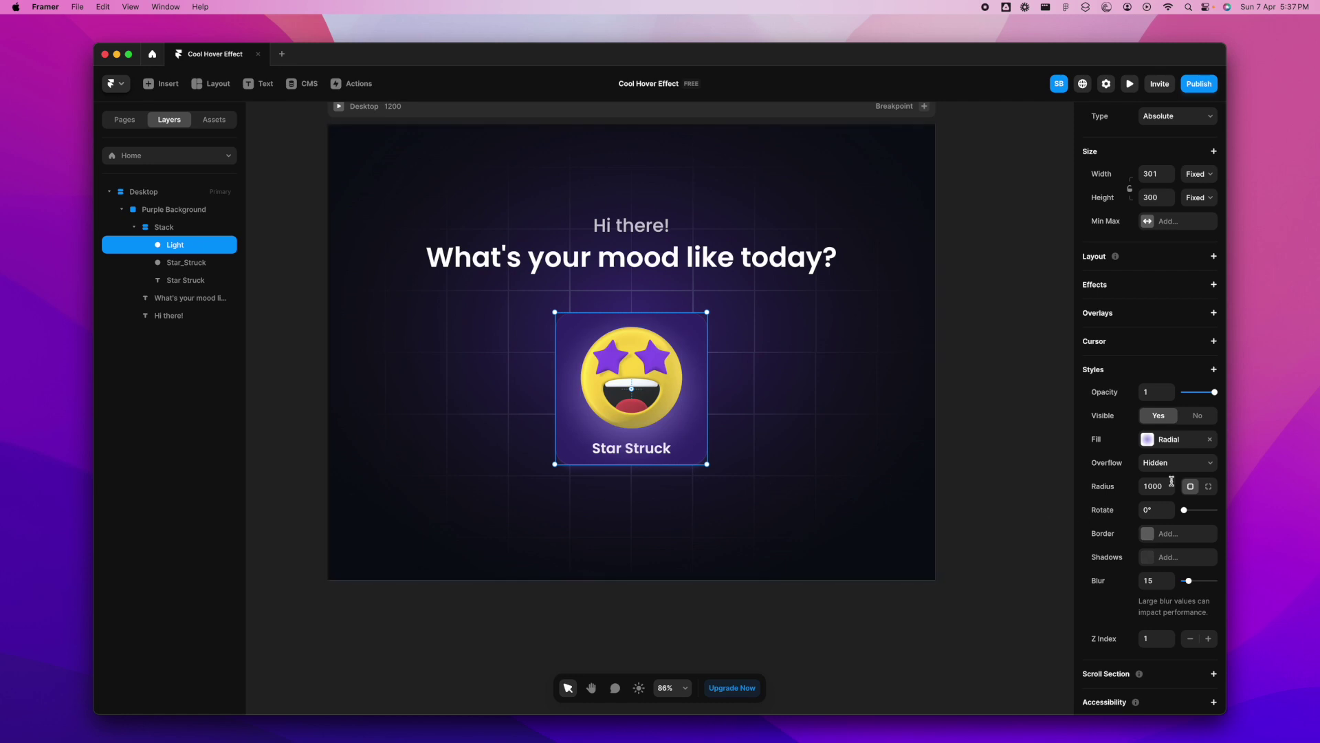
pyautogui.moveTo(1215, 392); pyautogui.dragTo(1128, 394)
pyautogui.click(1041, 416)
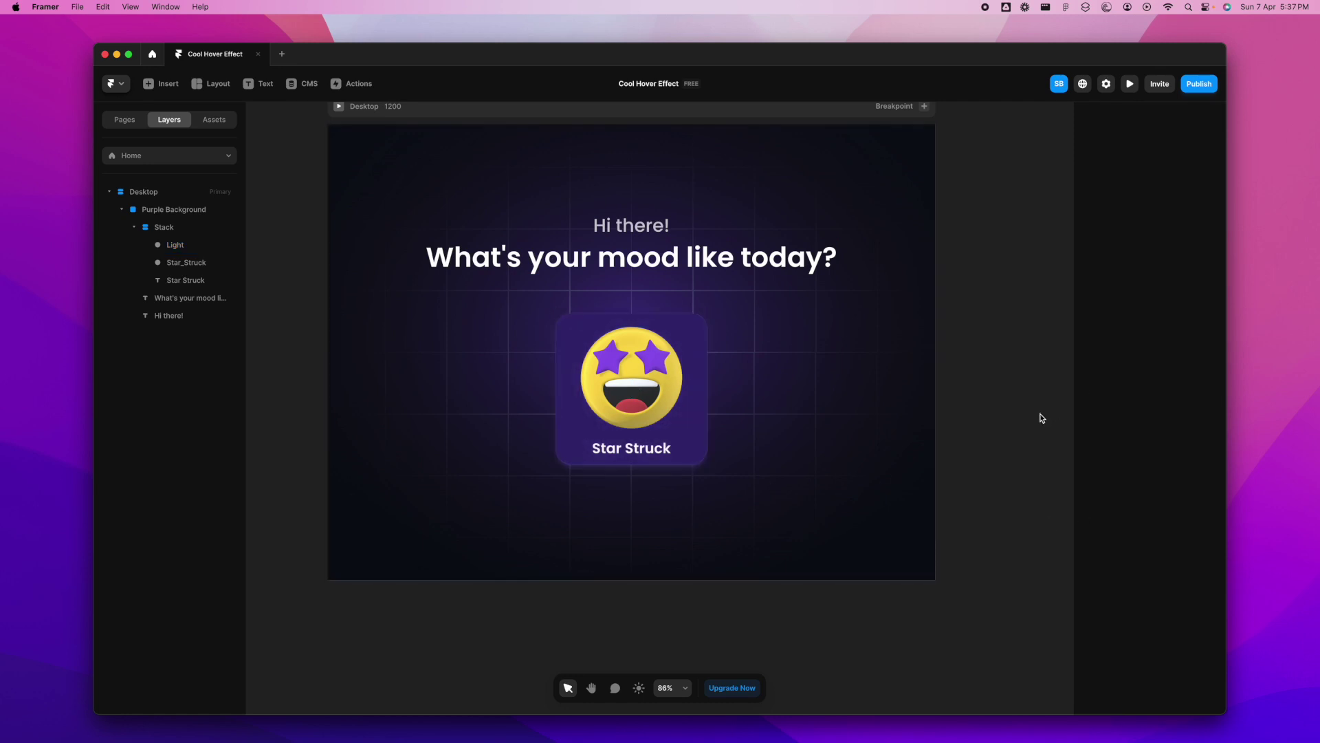
# Rename the Stack layer holding the emoji card to Card.
pyautogui.click(172, 233)
pyautogui.doubleClick(162, 230)
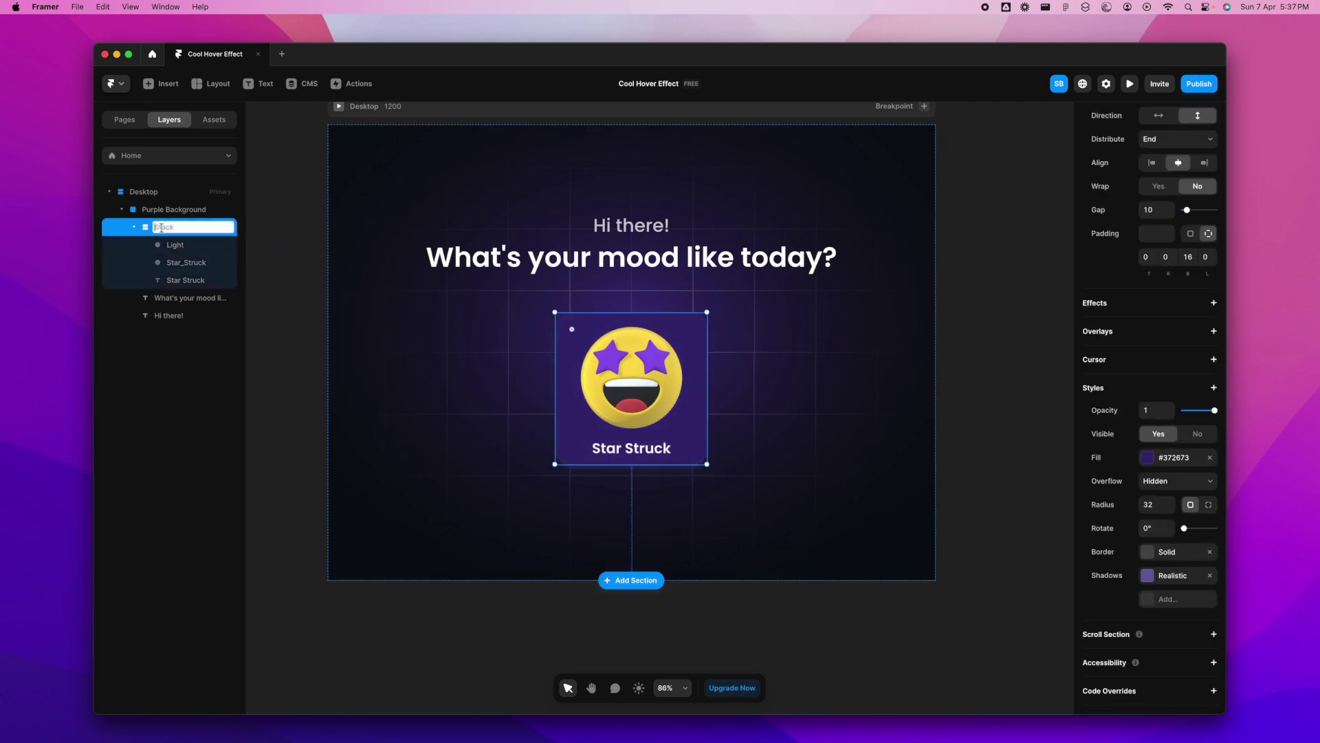
pyautogui.press('Return')
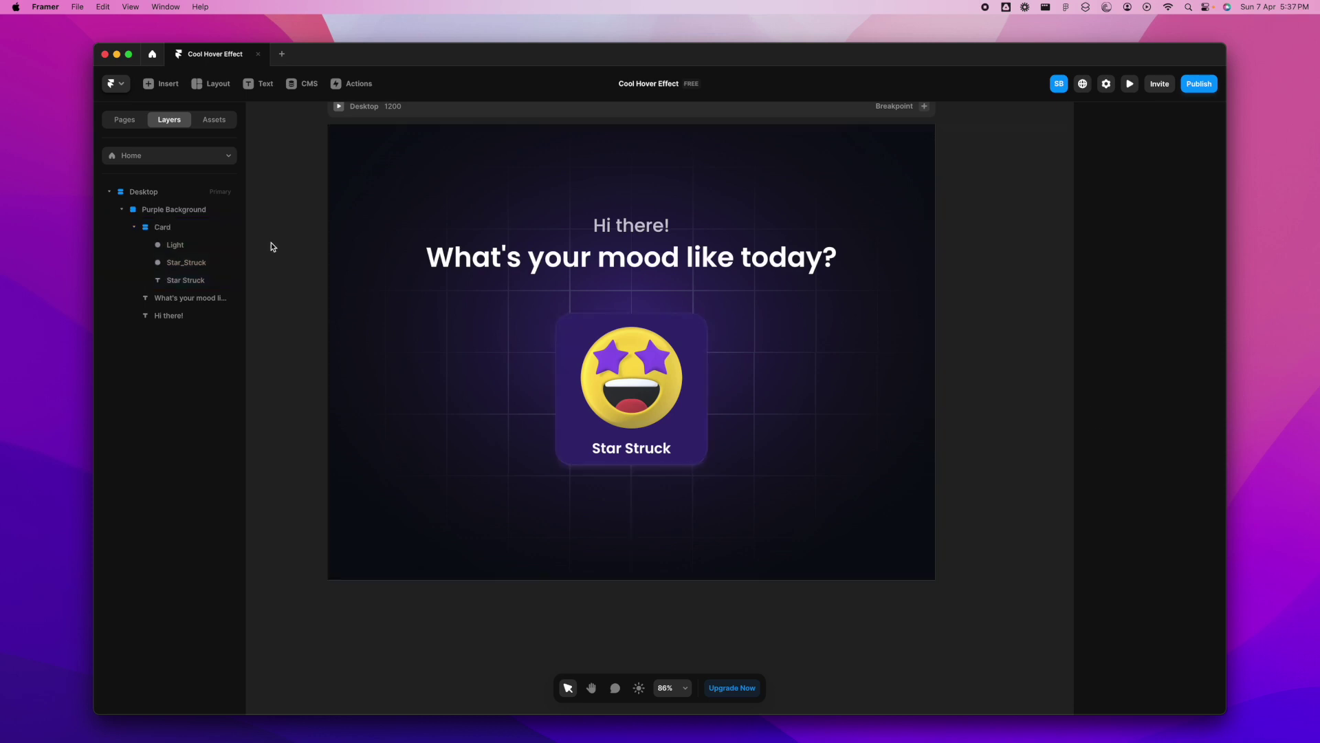
# Create a component from the Card layer.
pyautogui.rightClick(169, 232)
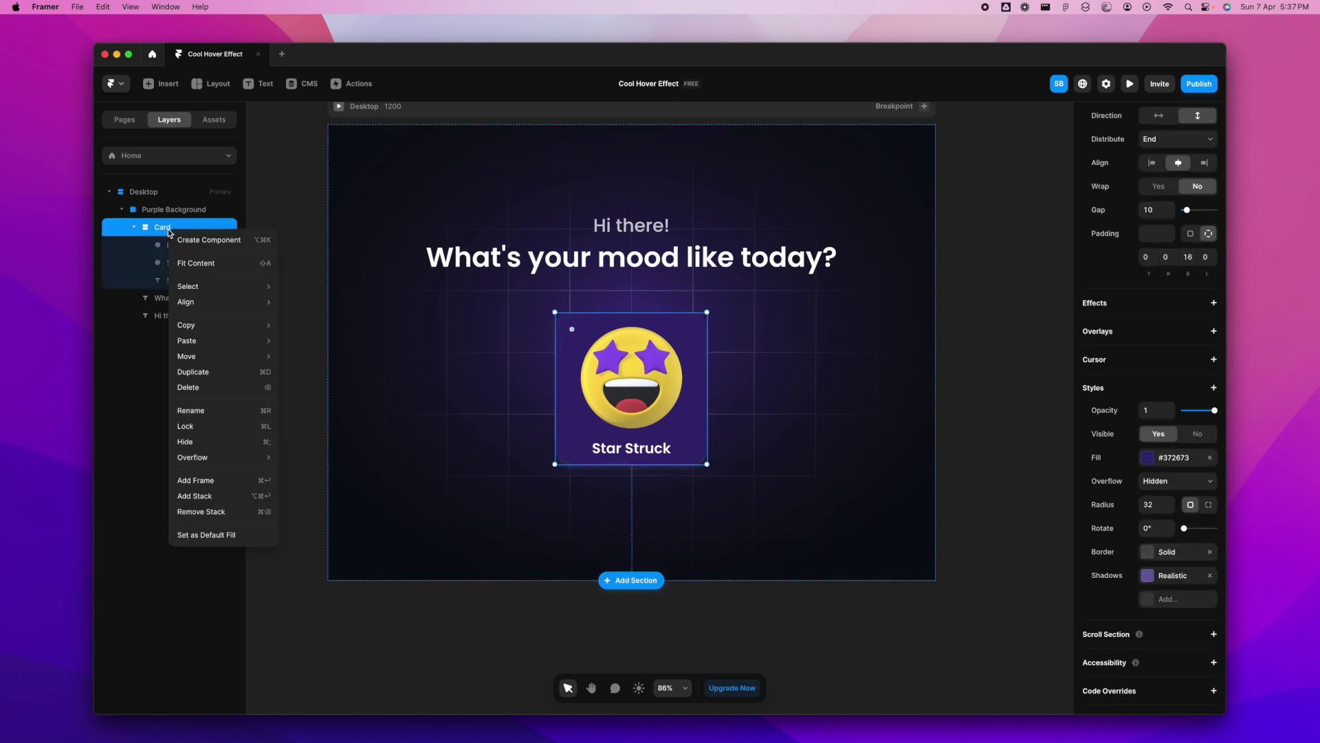
pyautogui.click(242, 240)
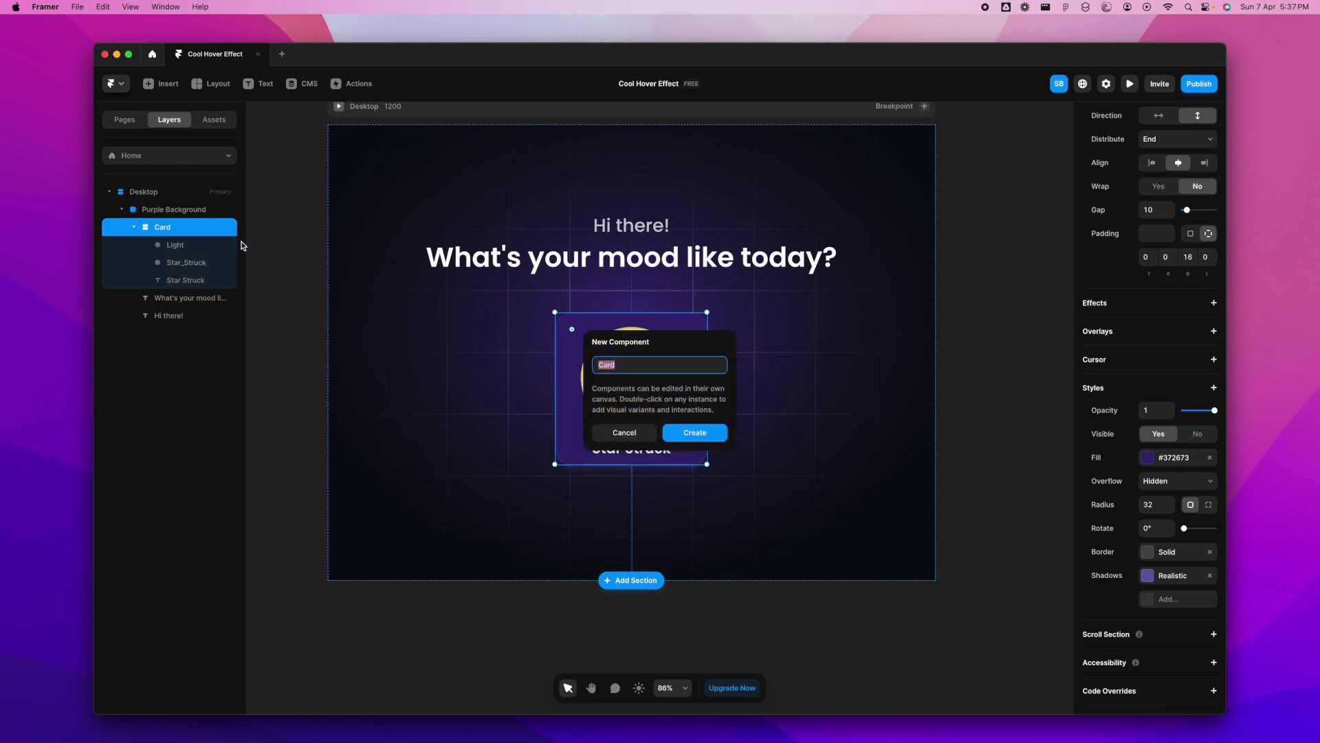
pyautogui.click(699, 431)
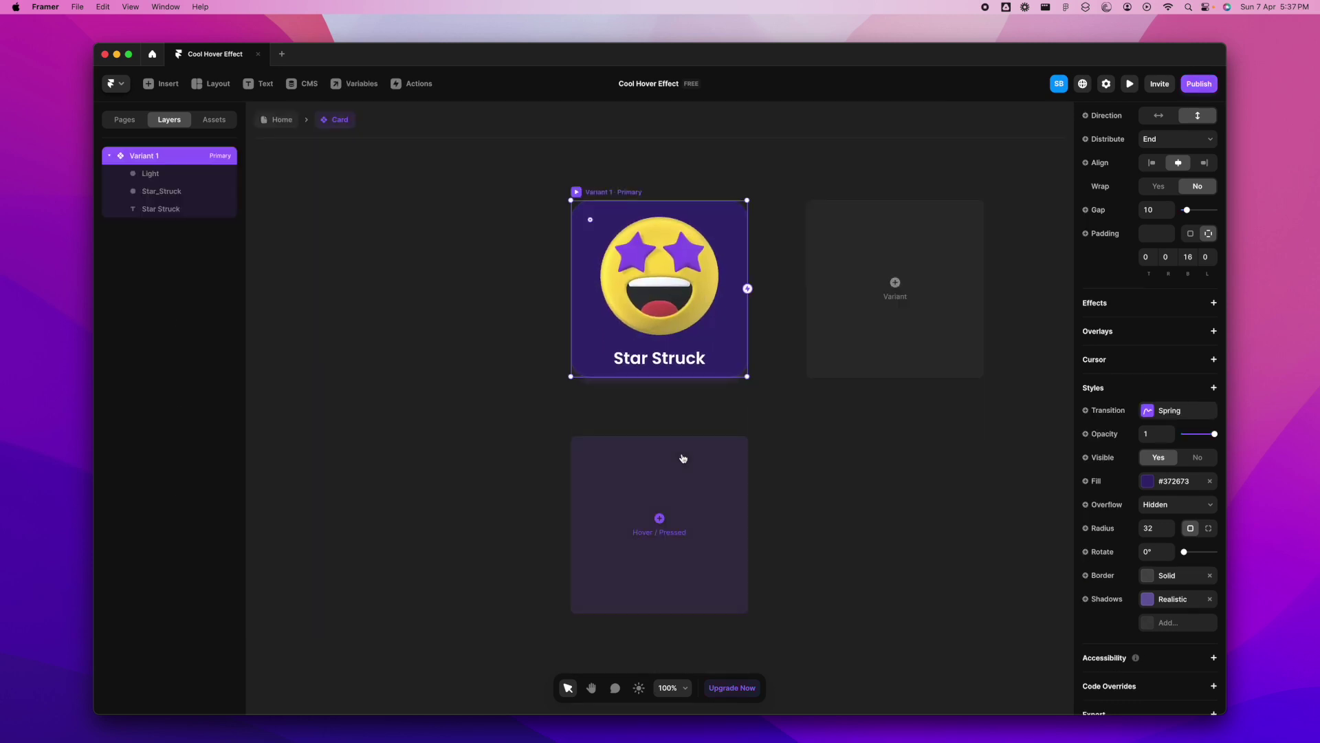
# Add a Hover variant to Card with the Light layer's opacity at 1.
pyautogui.click(660, 519)
pyautogui.click(680, 528)
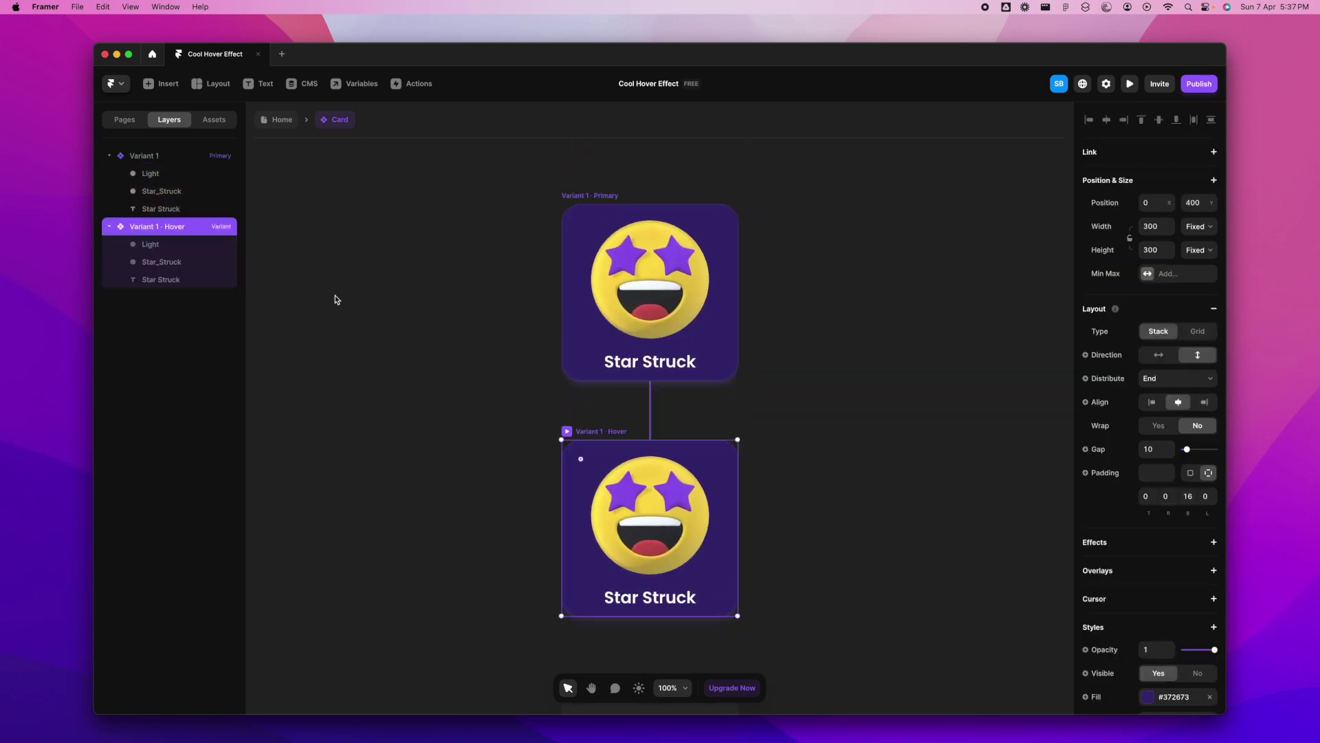
pyautogui.click(153, 246)
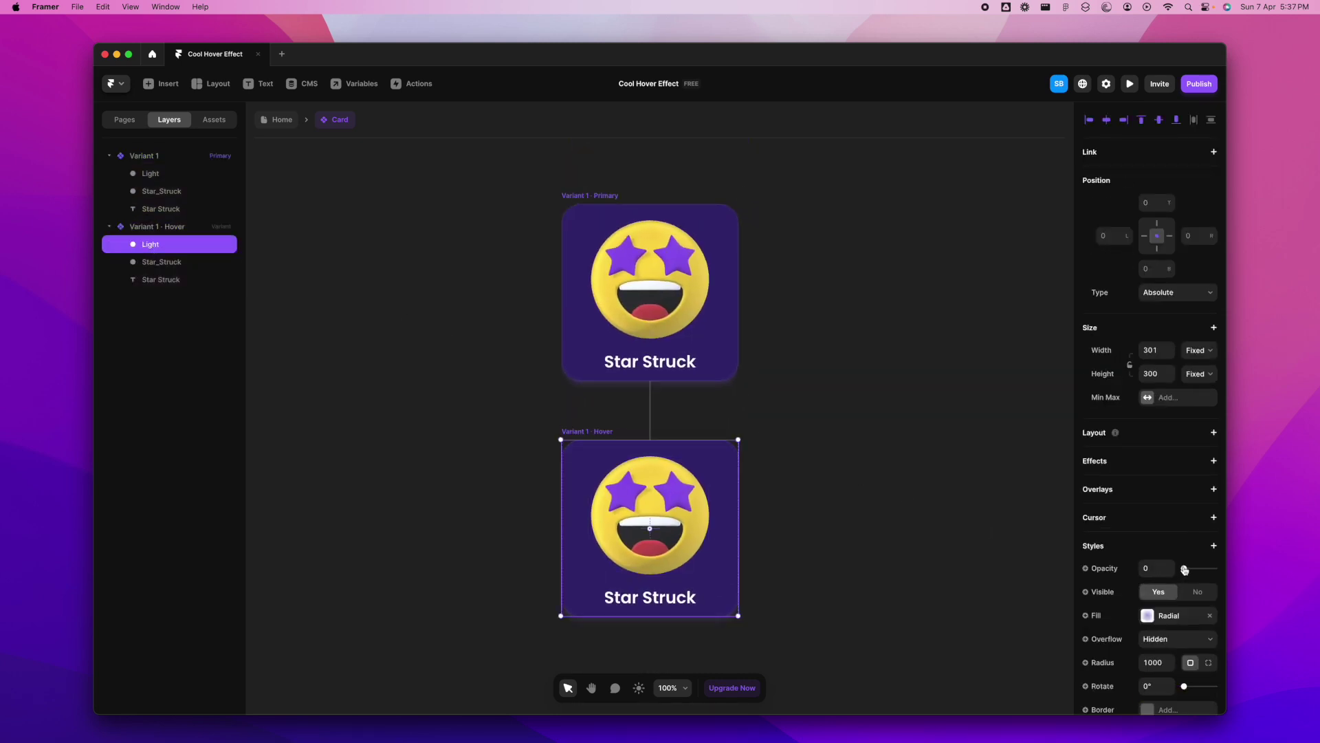
pyautogui.moveTo(1184, 570); pyautogui.dragTo(1246, 574)
# Preview the Card's hover glow from the primary variant, then return to editing.
pyautogui.click(869, 445)
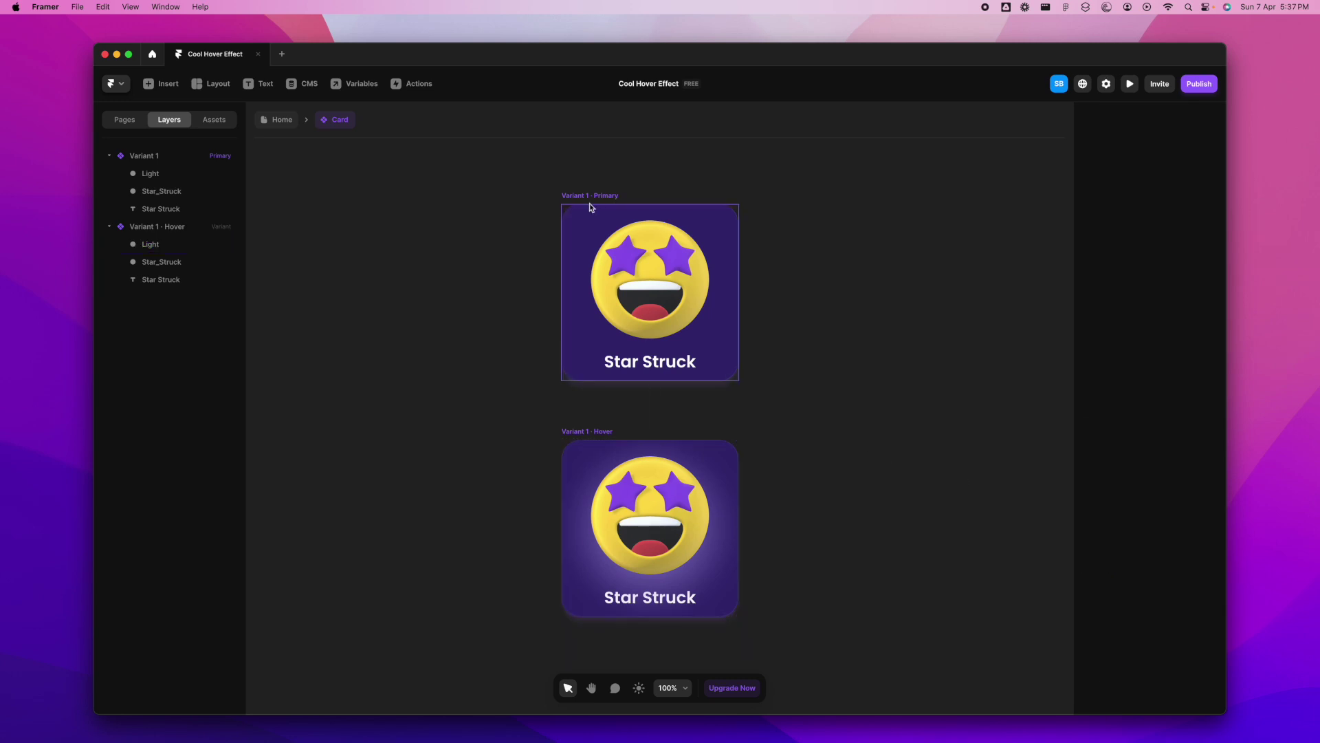
pyautogui.click(570, 202)
pyautogui.press('super+p')
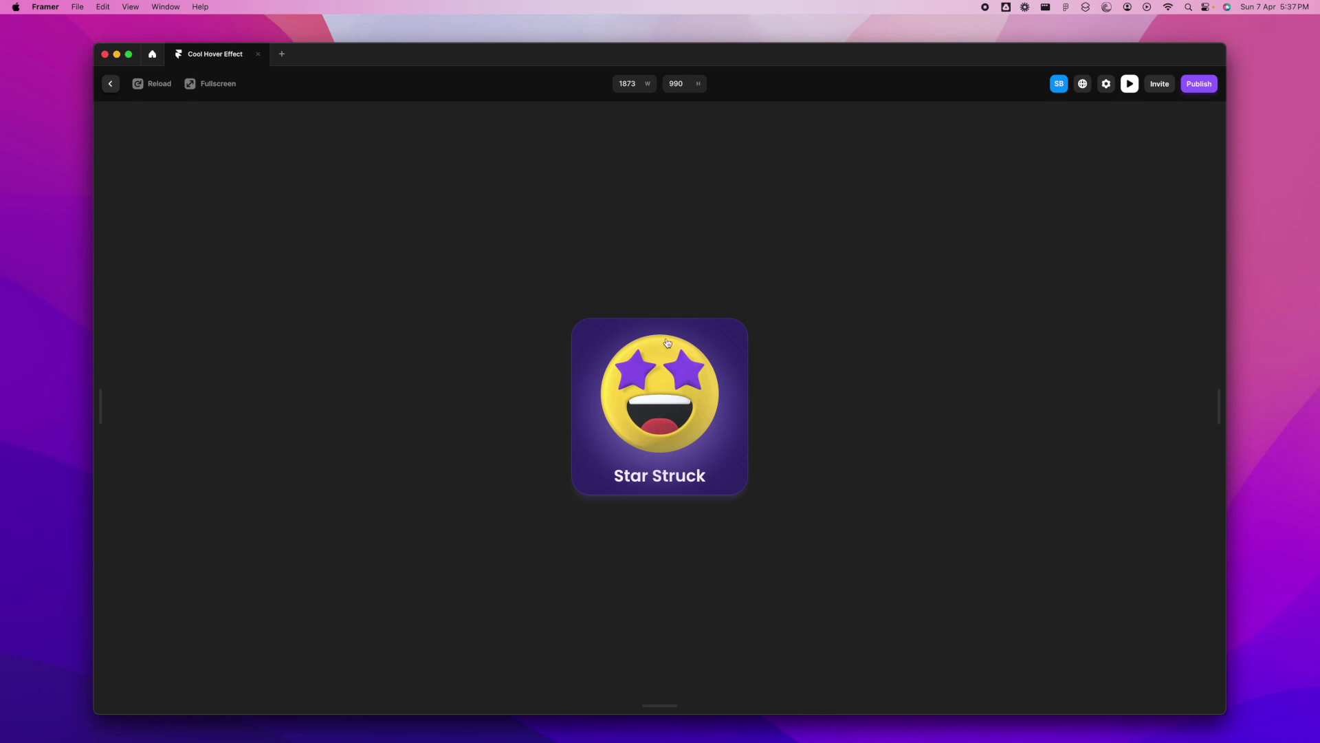
pyautogui.click(110, 84)
pyautogui.click(837, 437)
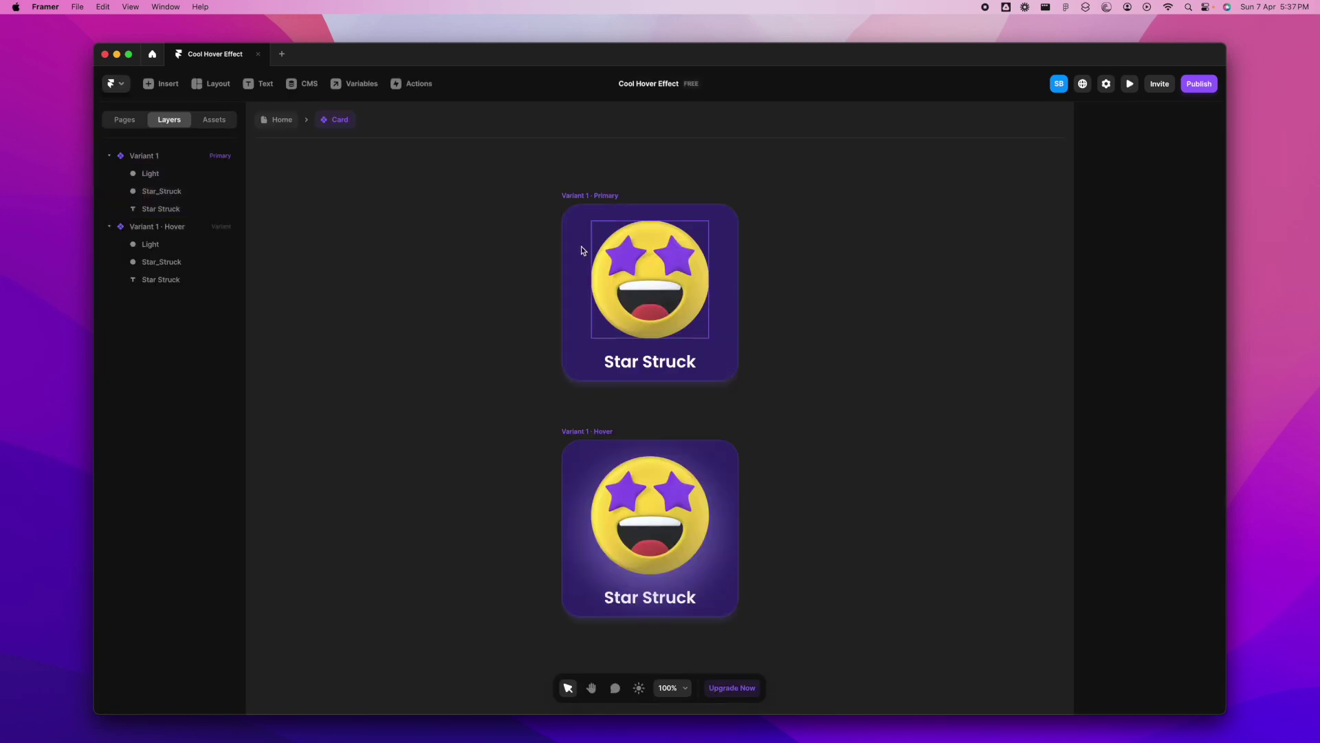
pyautogui.click(605, 196)
# Create a new code override file named Light from the Code Overrides section.
pyautogui.scroll(-1, 1137, 568)
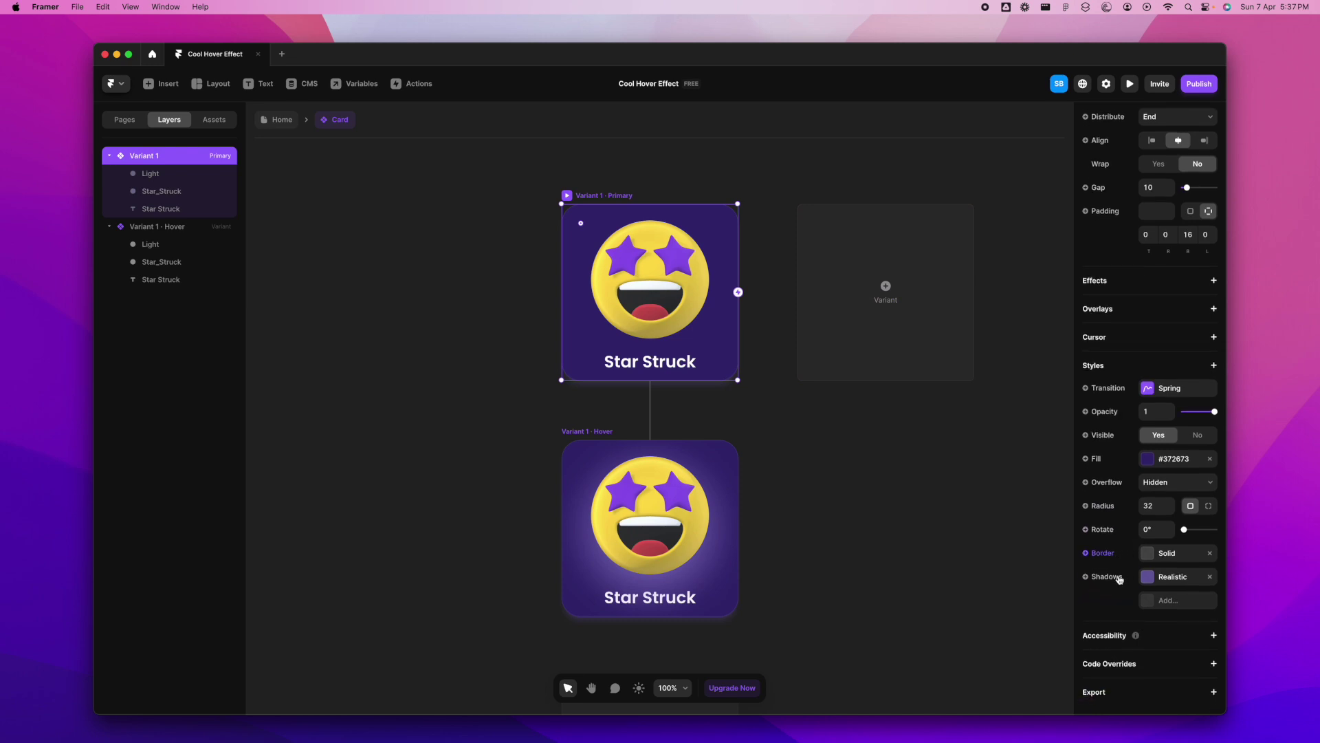
pyautogui.click(1214, 664)
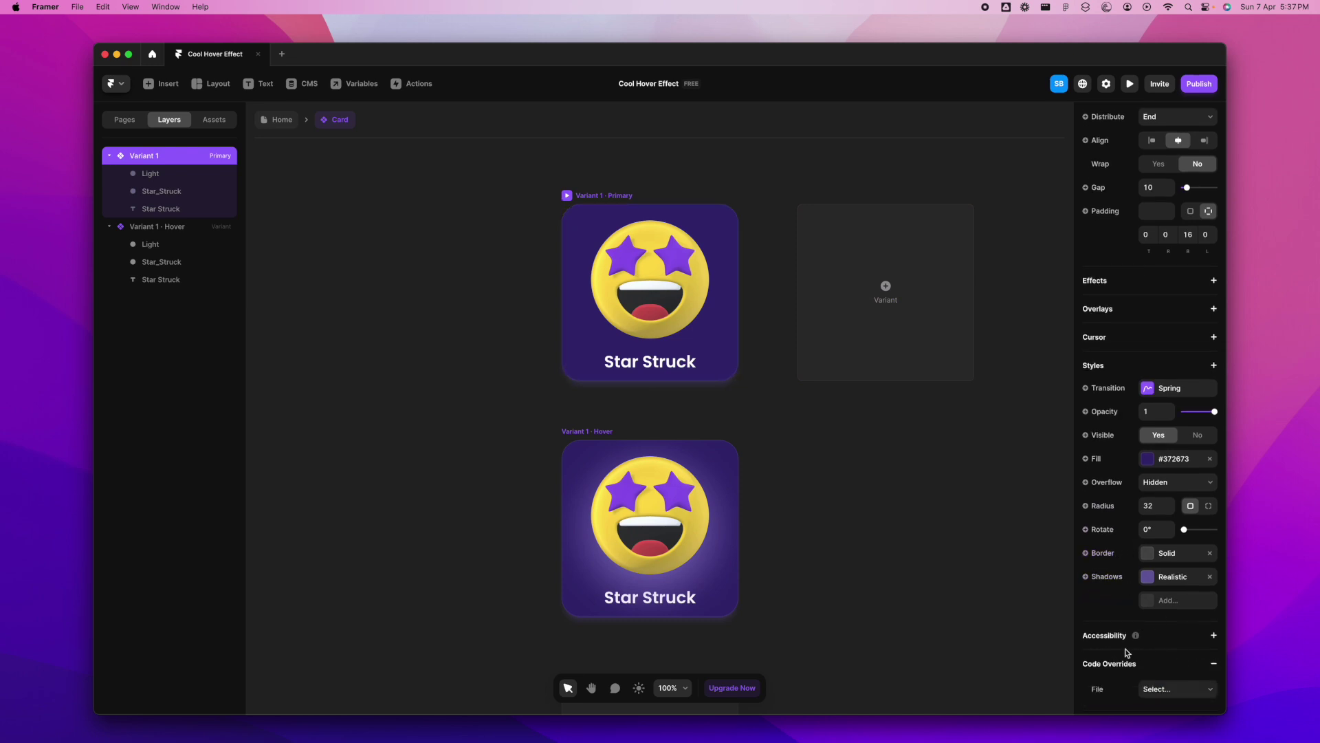
pyautogui.scroll(-1, 1128, 654)
pyautogui.click(1179, 660)
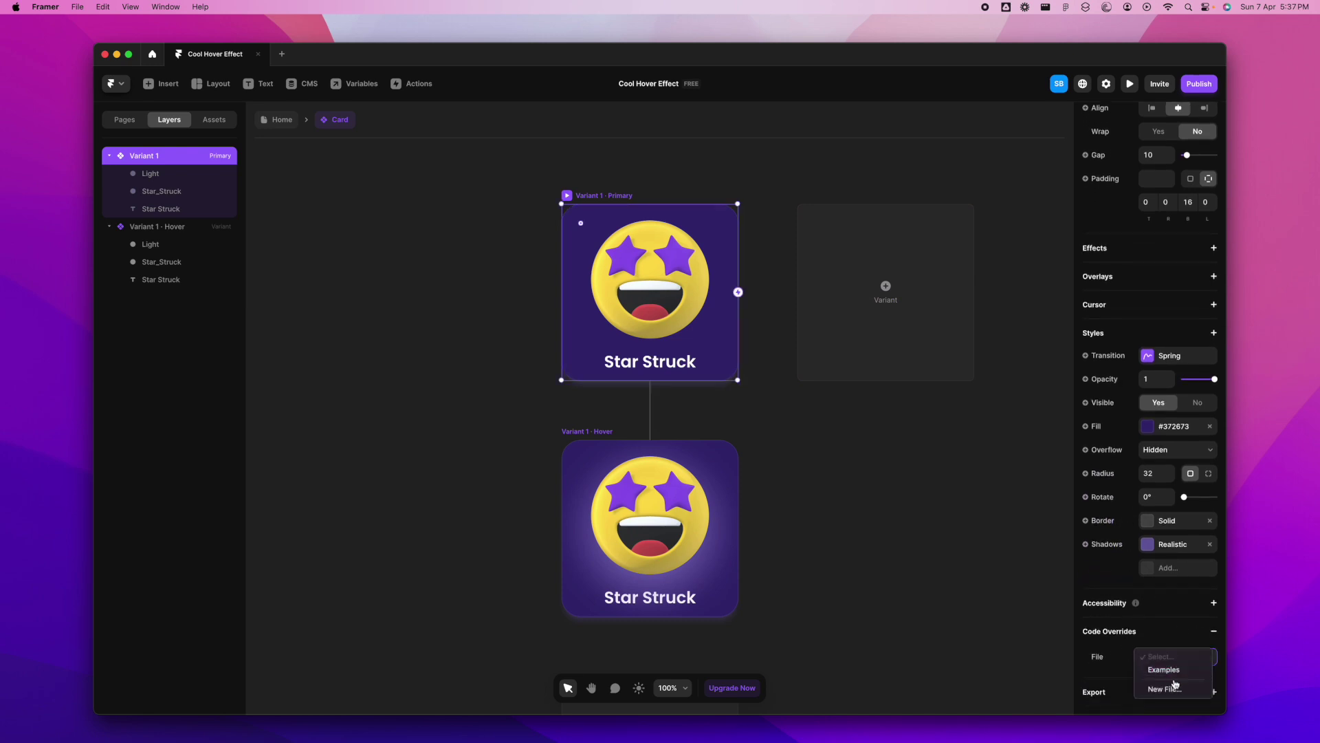
pyautogui.click(1168, 691)
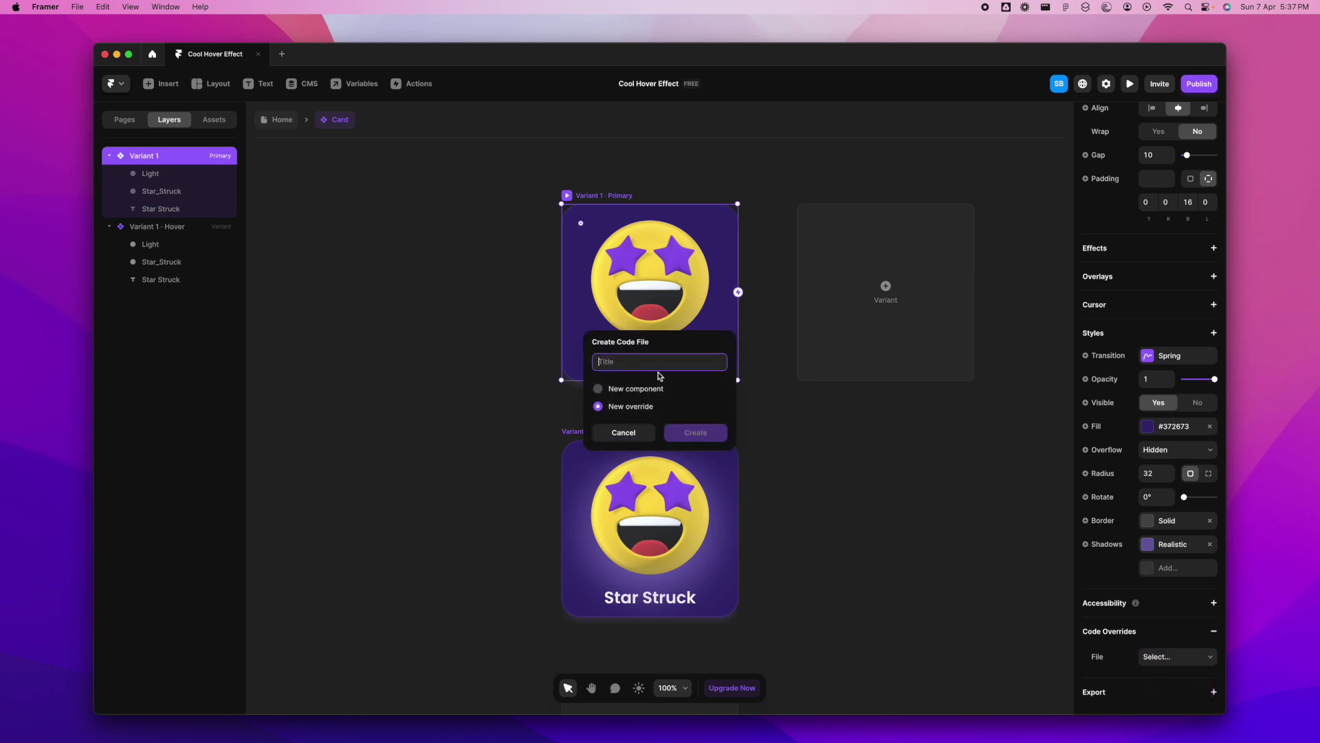
pyautogui.write('Light')
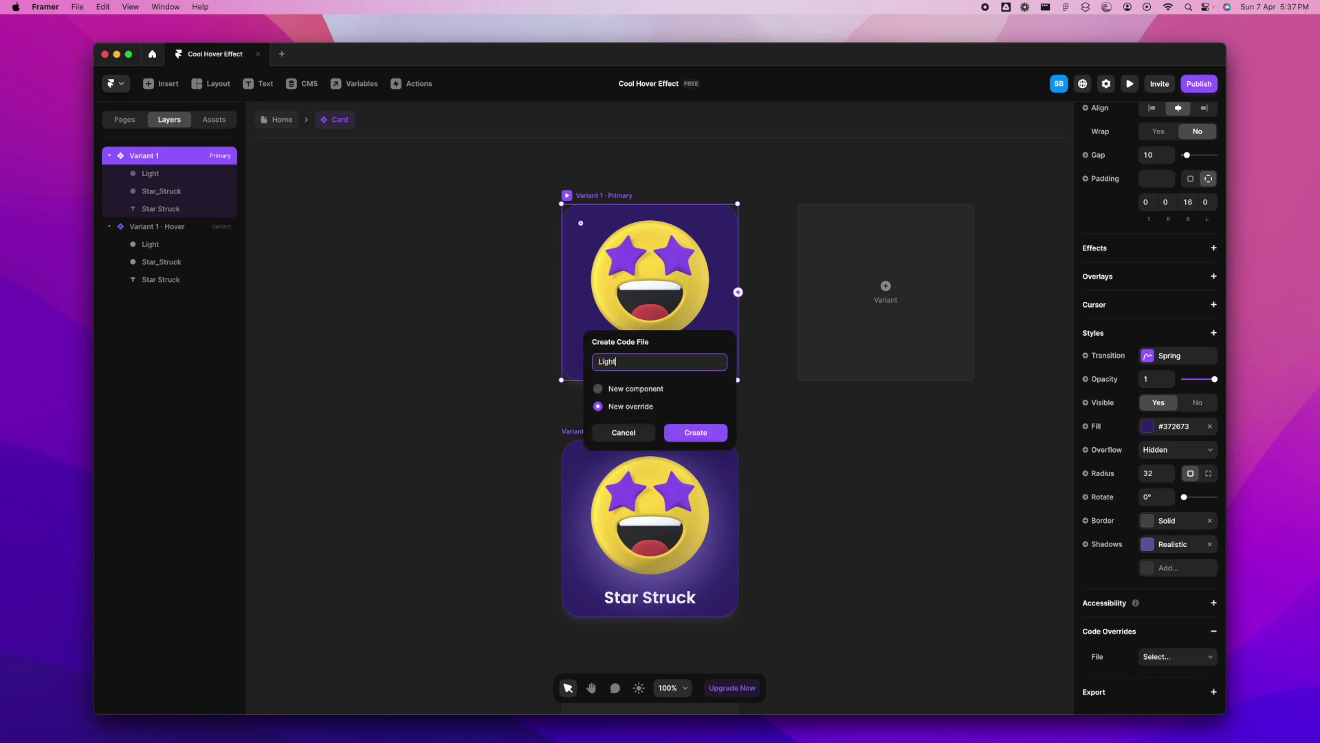
pyautogui.click(696, 433)
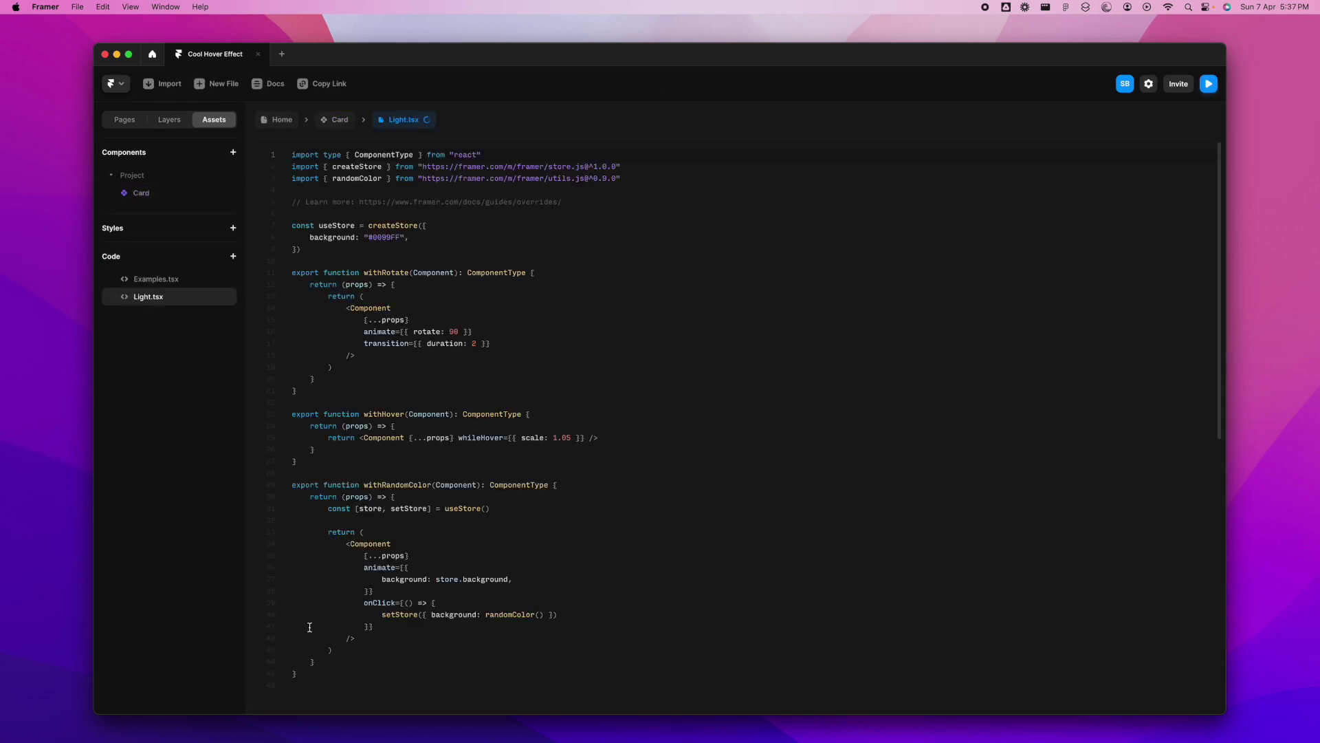
# Replace Light.tsx's template code with the copied withCursorFollow cursor-follow code, then return to Card.
pyautogui.moveTo(396, 690); pyautogui.dragTo(260, 135)
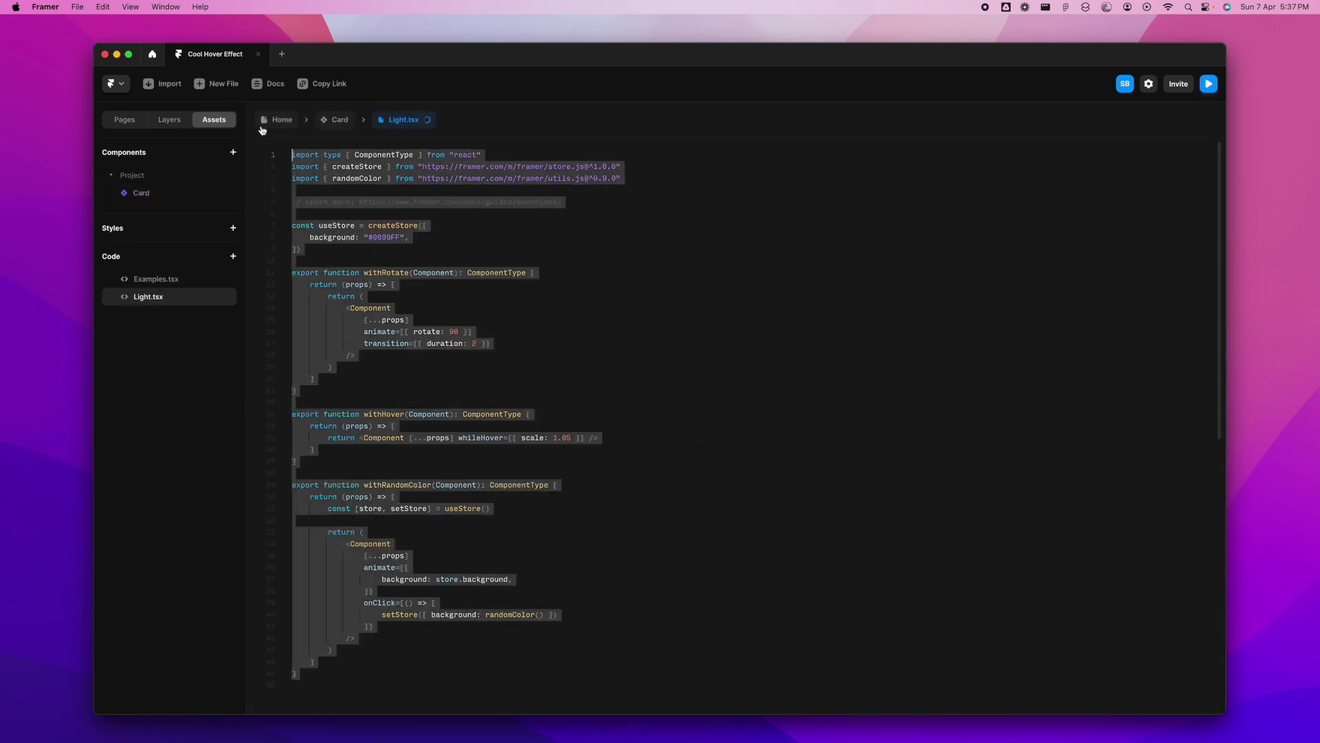
pyautogui.press('BackSpace')
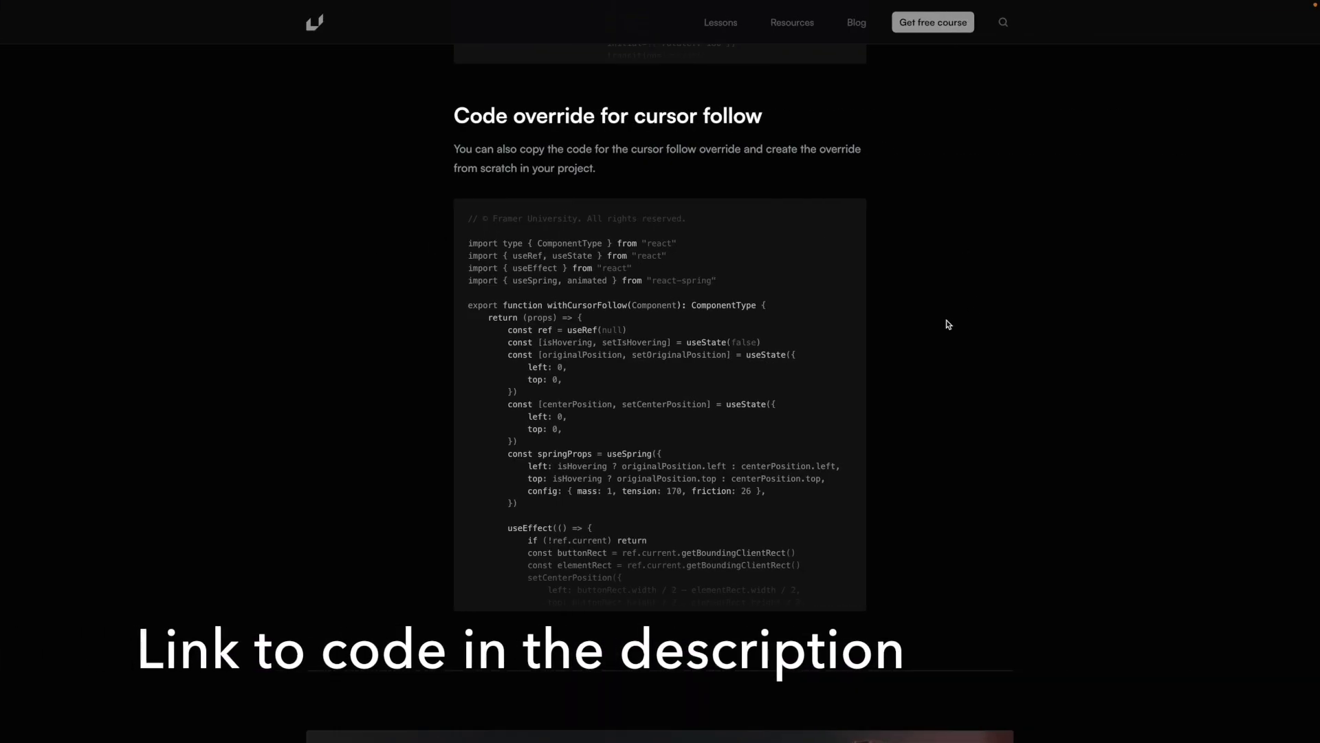
pyautogui.scroll(1, 947, 324)
pyautogui.moveTo(839, 252)
pyautogui.click(844, 251)
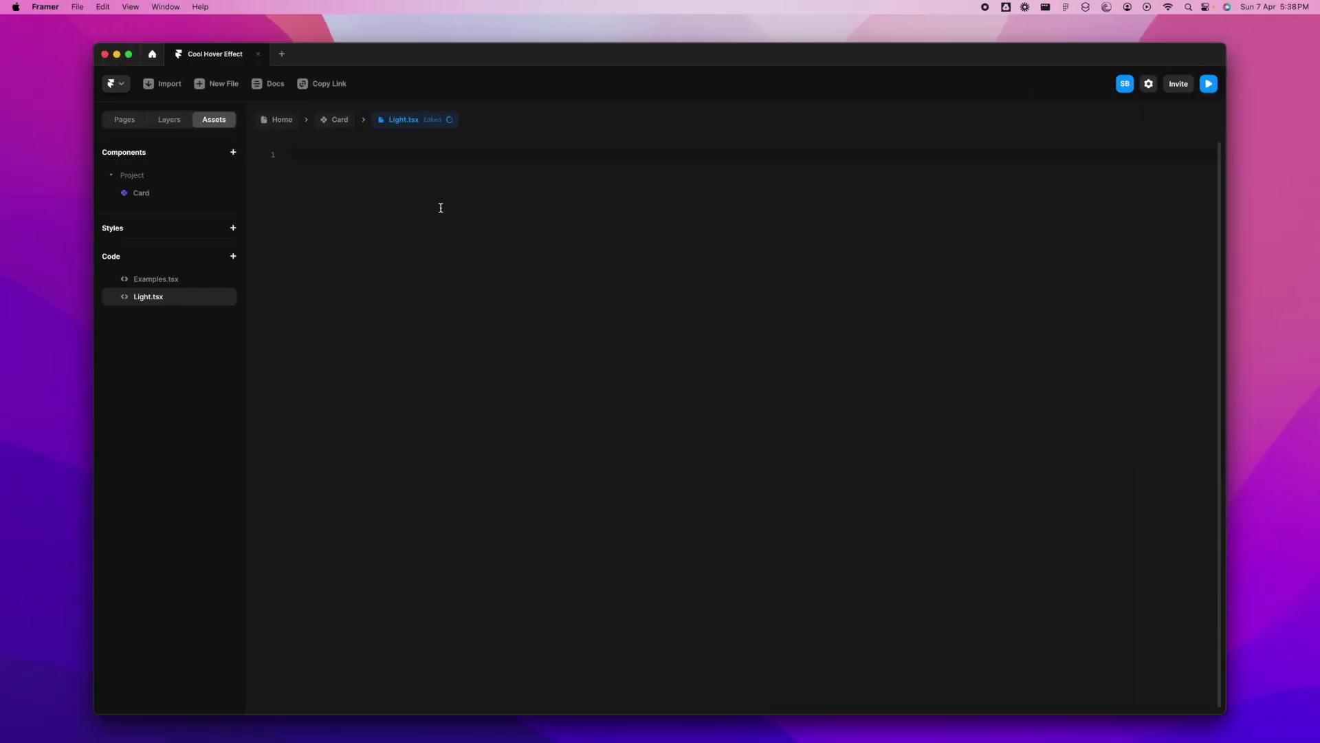
pyautogui.press('super+v')
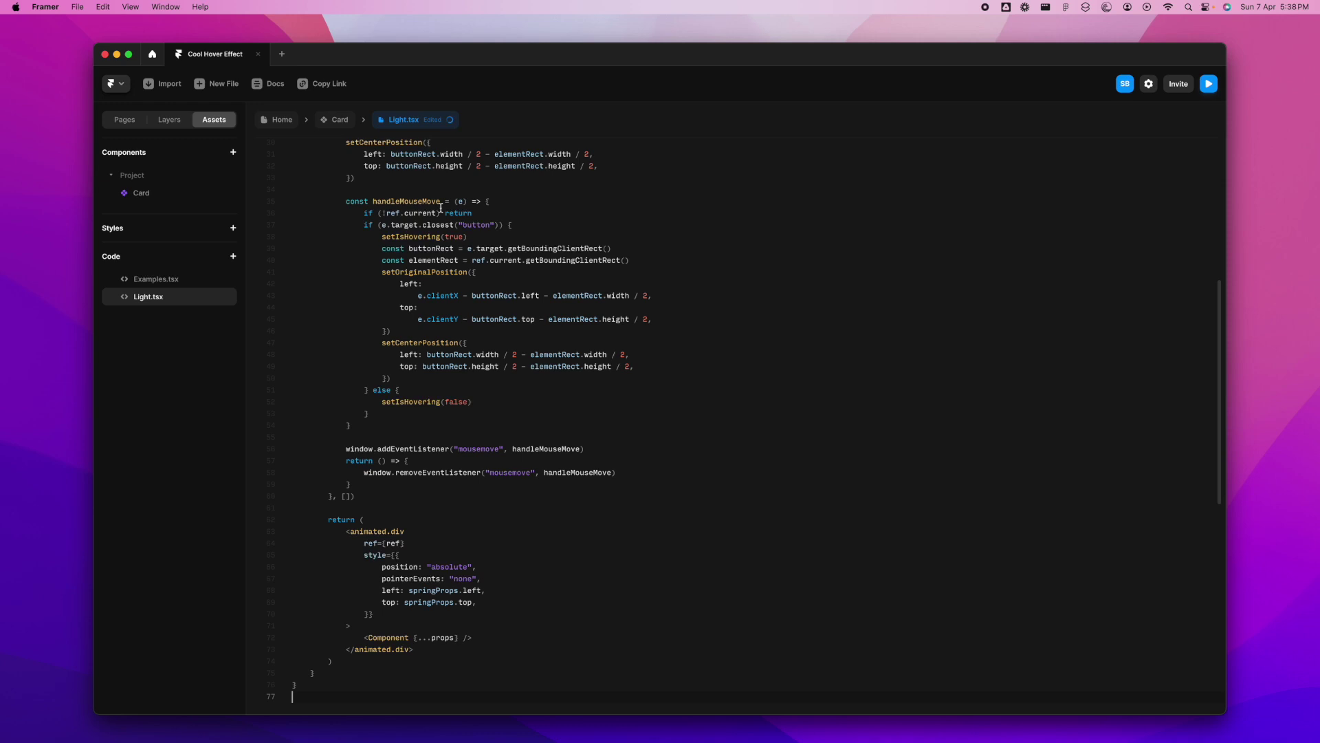
pyautogui.click(341, 122)
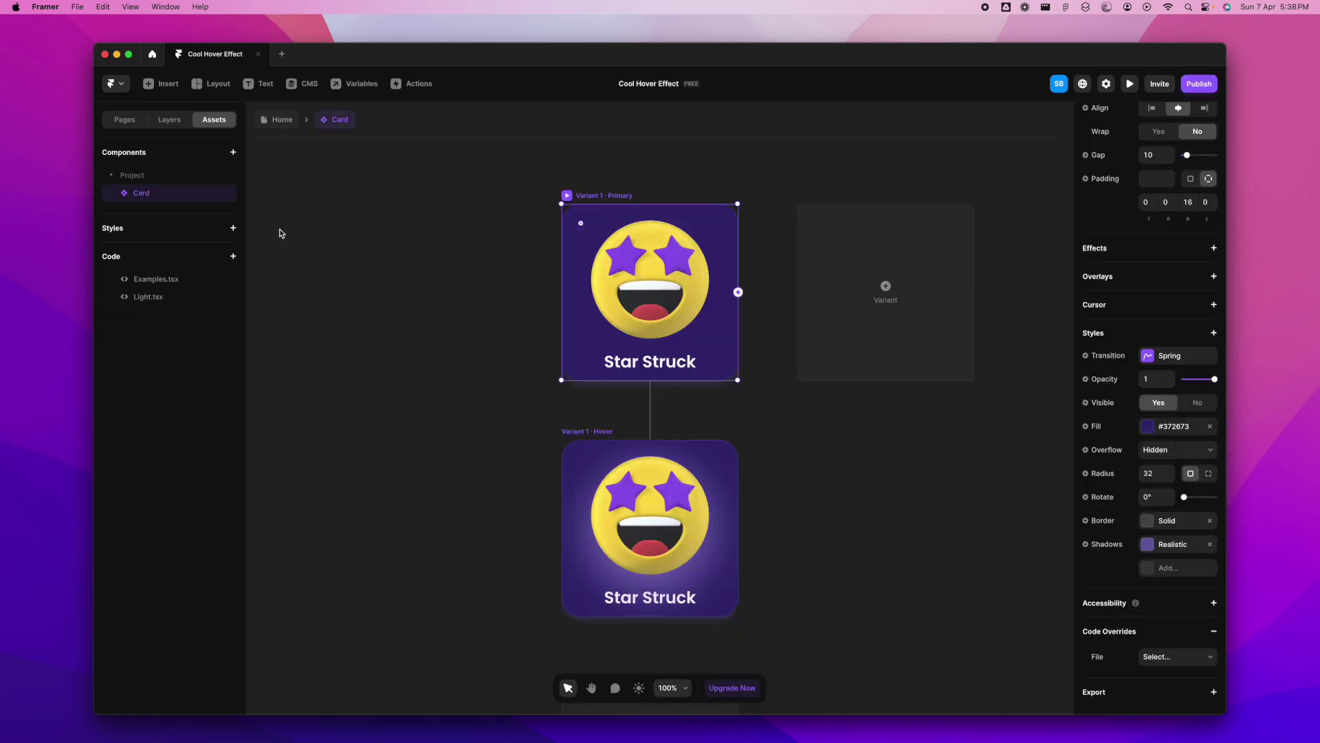
# Select the primary variant's Light layer and set its Code Overrides file to Light.
pyautogui.click(180, 121)
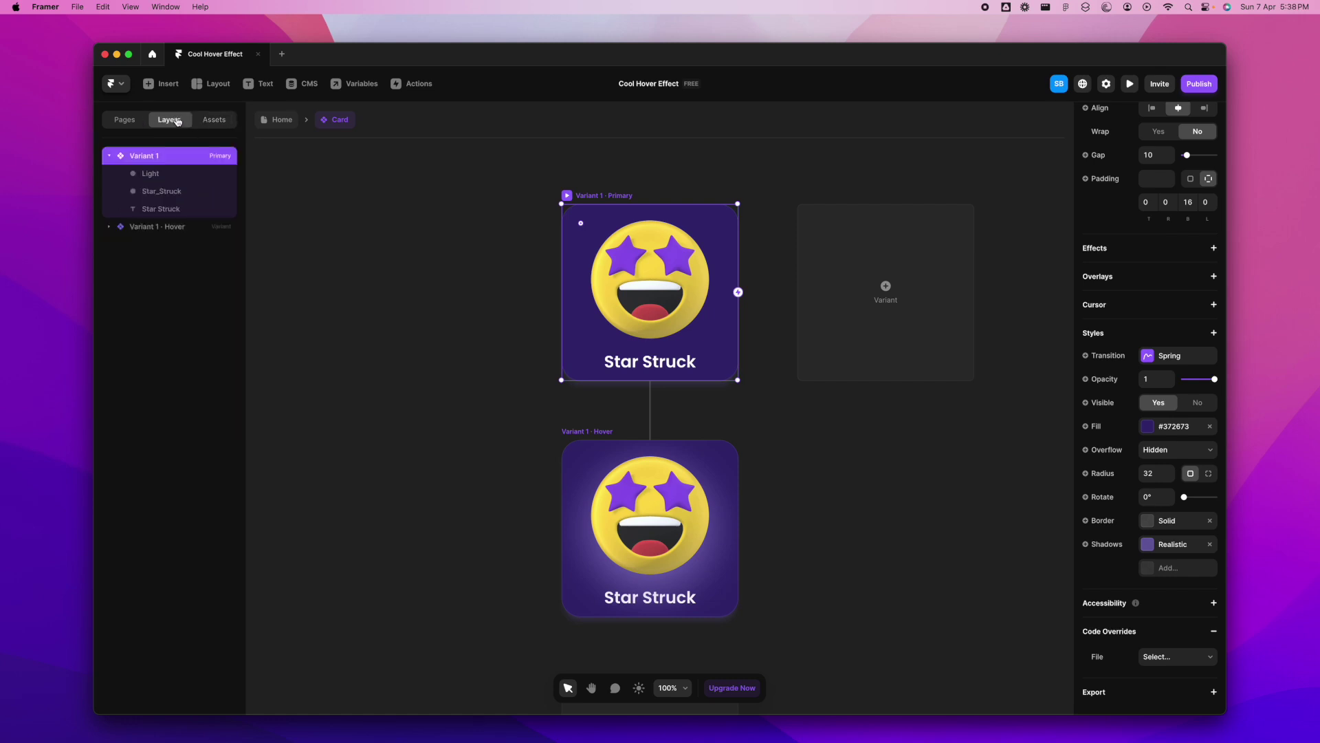
pyautogui.click(163, 175)
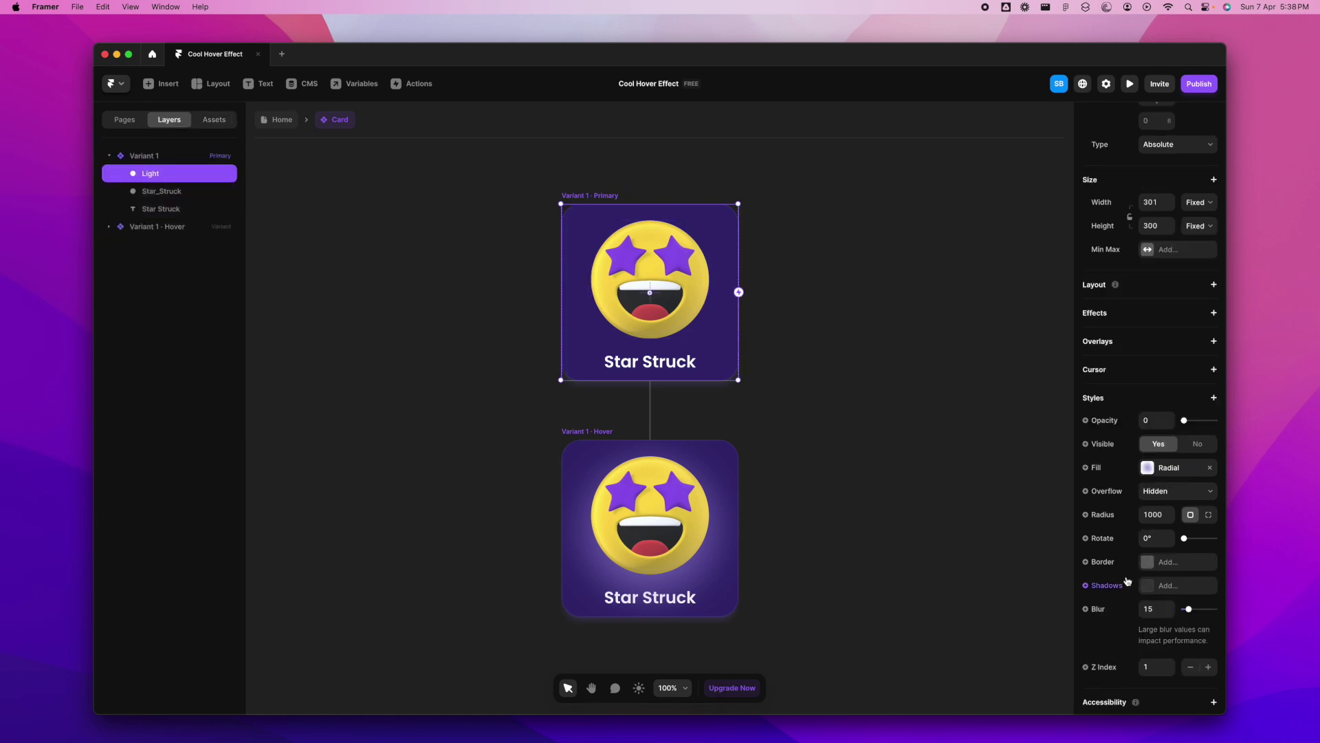
pyautogui.scroll(-2, 1210, 601)
pyautogui.click(1212, 664)
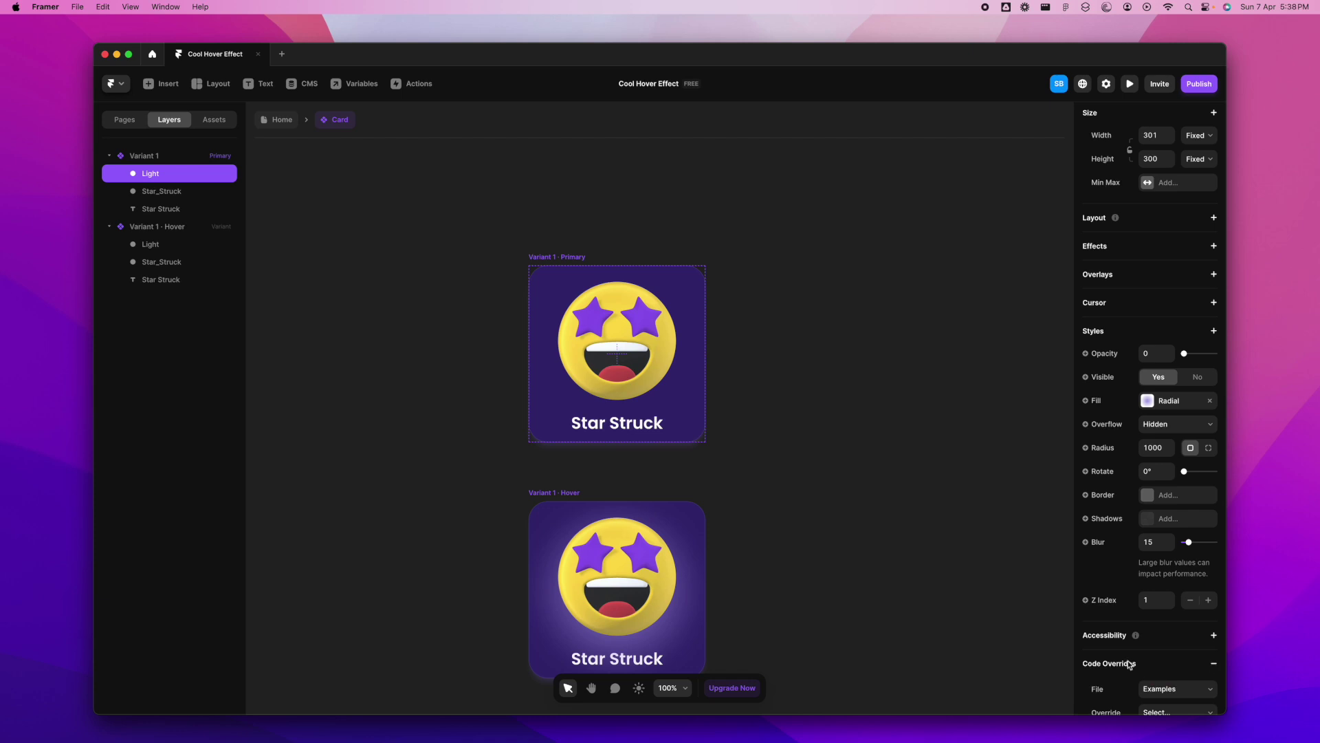
pyautogui.scroll(-2, 1169, 660)
pyautogui.click(1177, 632)
pyautogui.click(1187, 655)
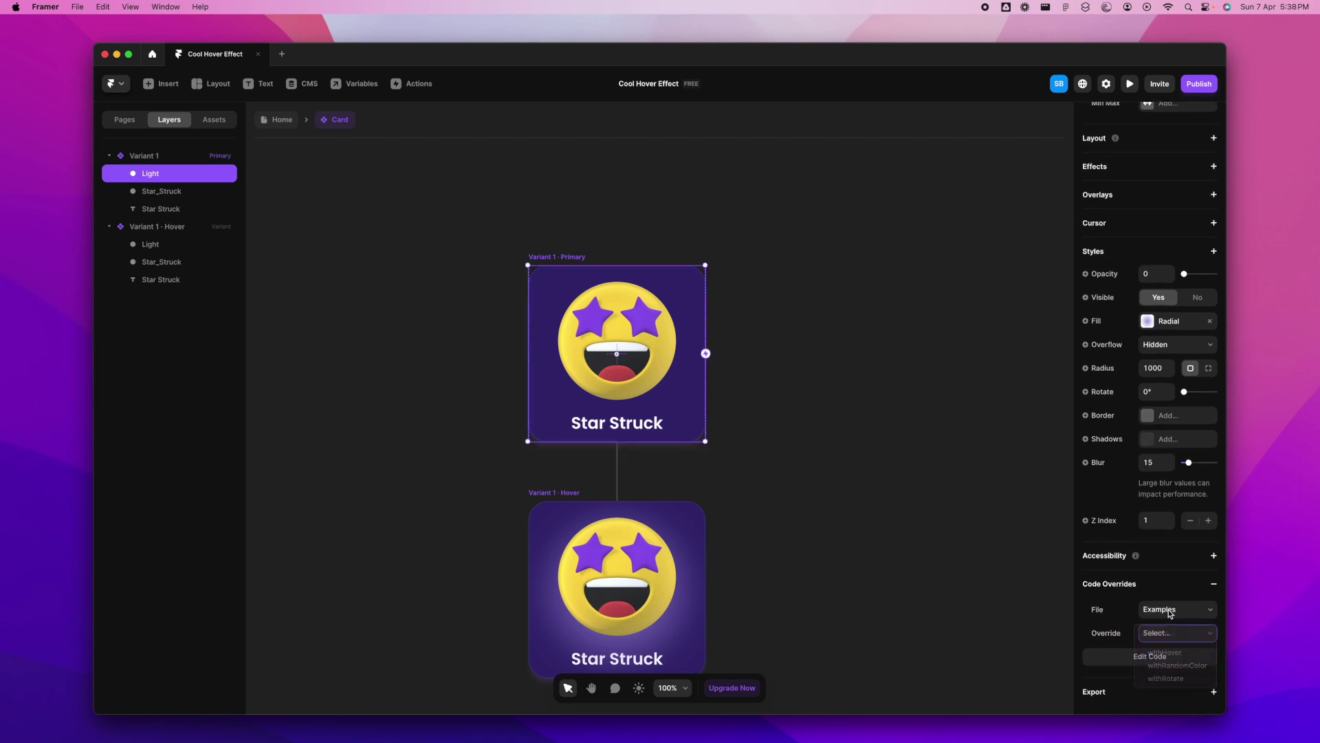
pyautogui.click(1190, 610)
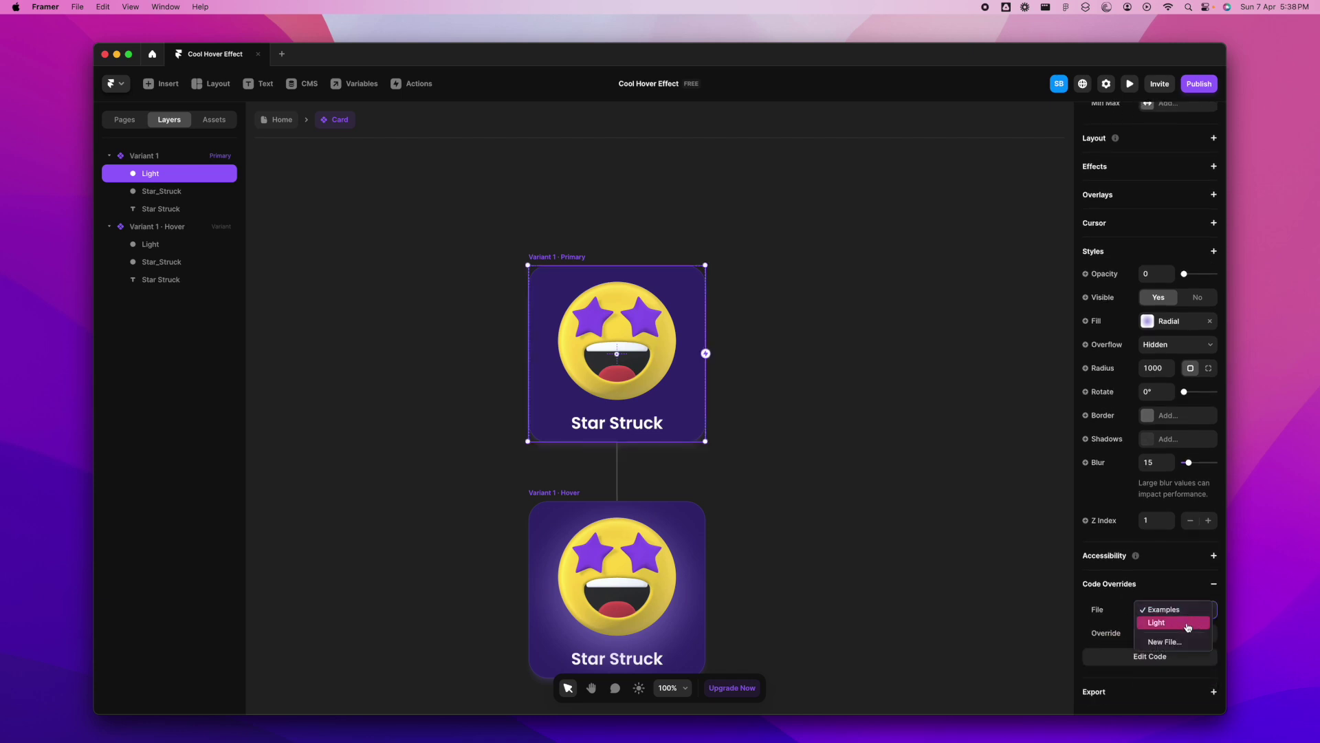
pyautogui.click(1188, 624)
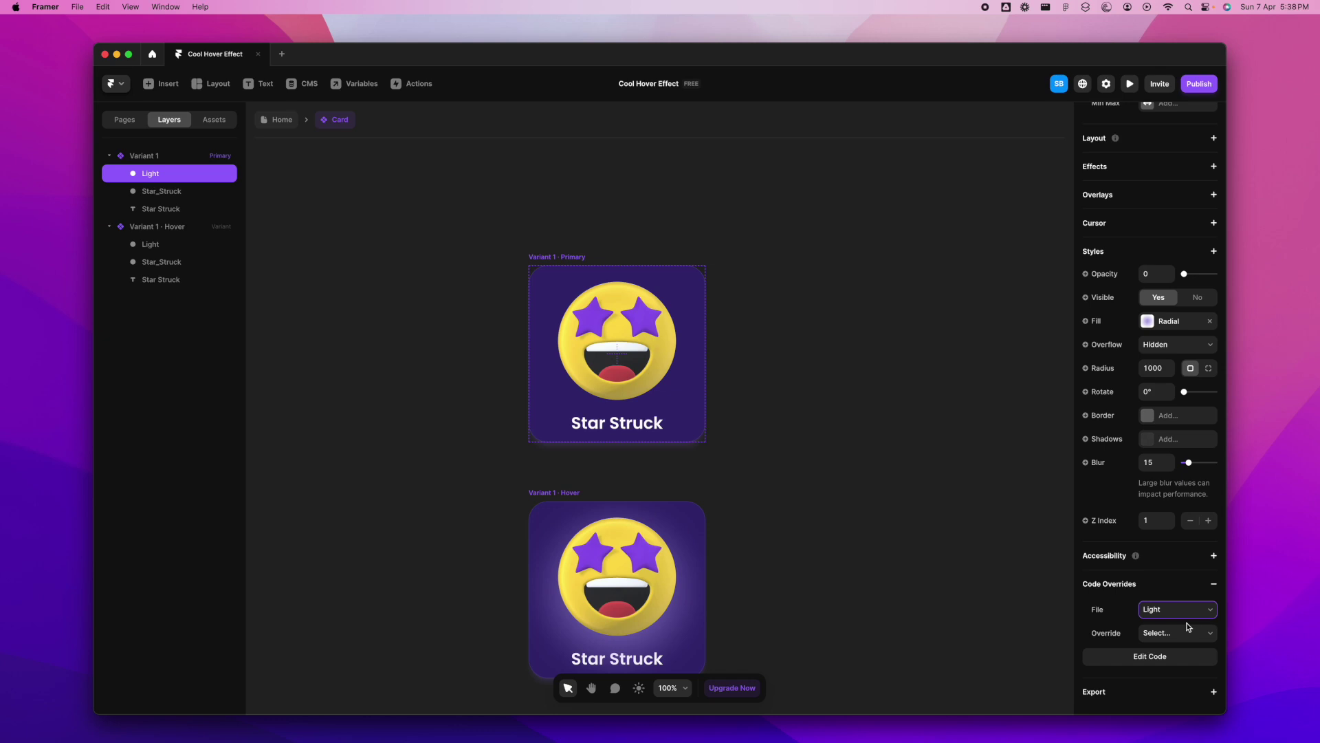
# Apply the withCursorFollow override and preview the cursor-following glow.
pyautogui.click(1182, 634)
pyautogui.click(1184, 653)
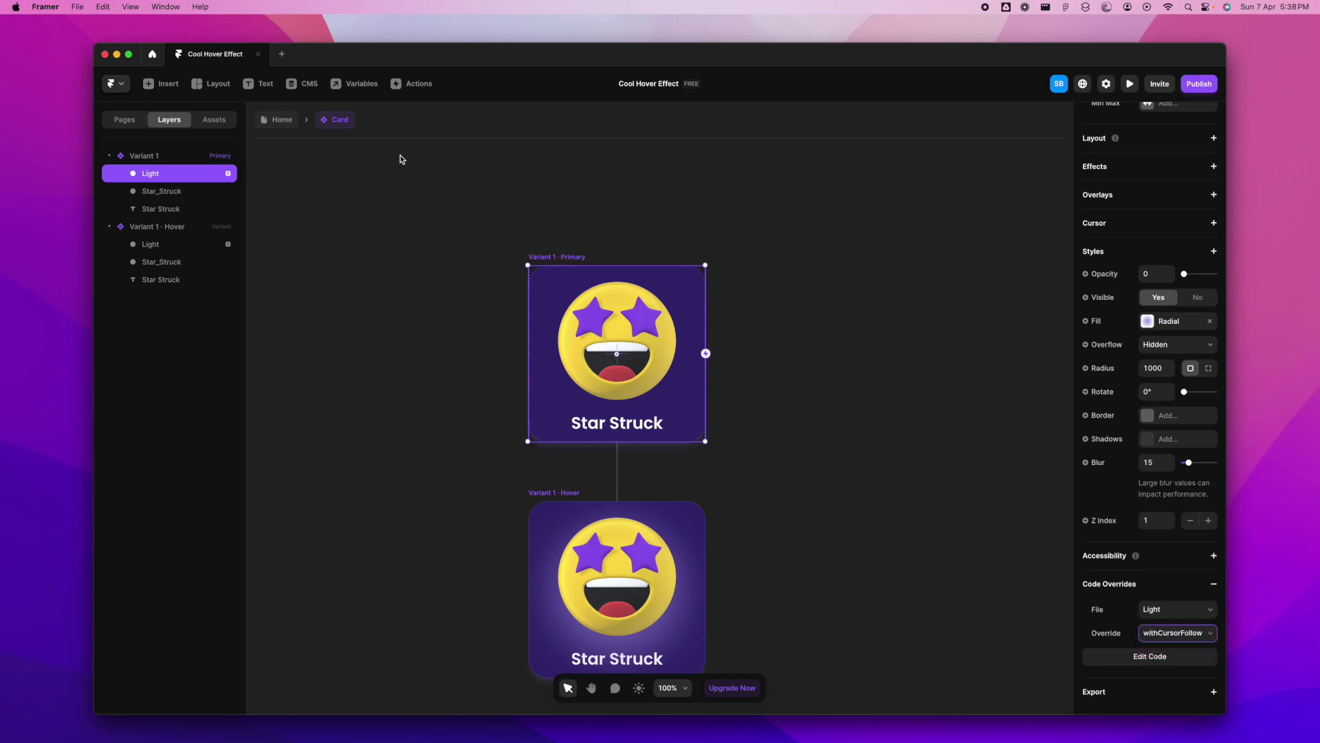
pyautogui.press('super+p')
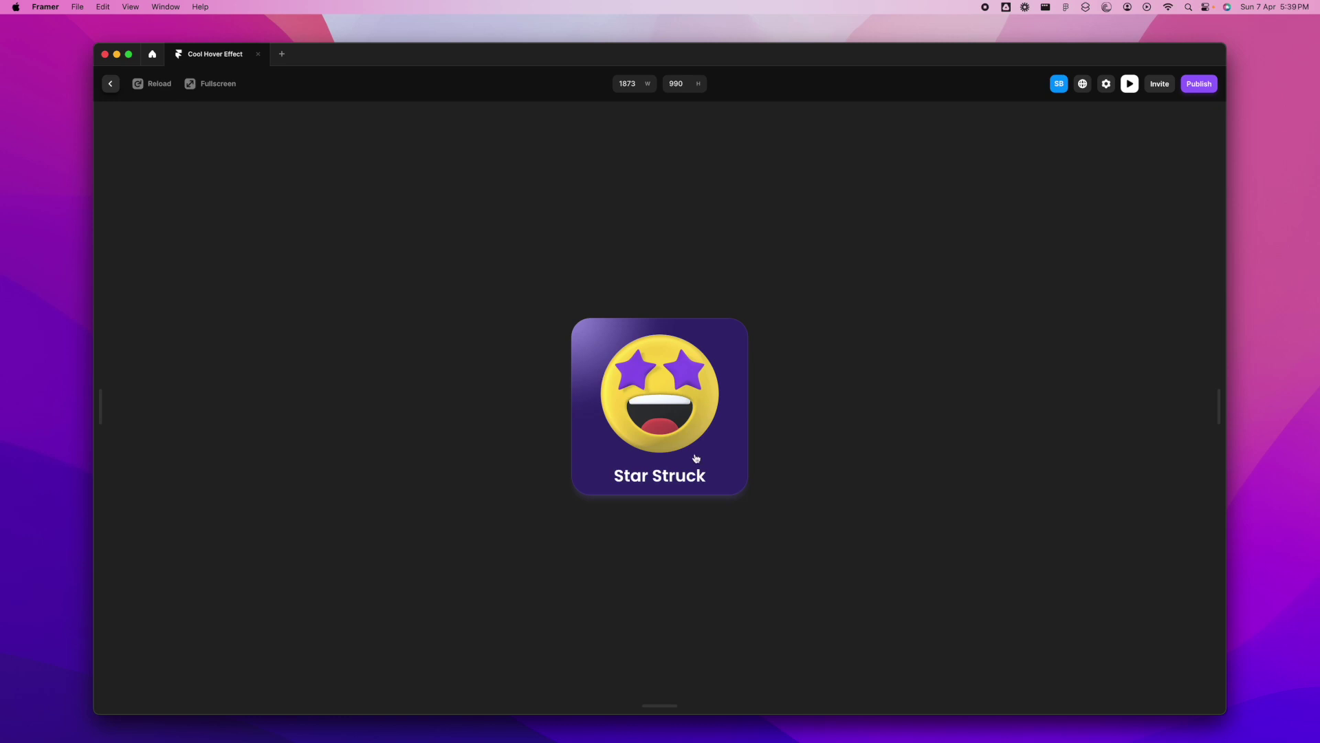
pyautogui.click(110, 84)
# Set the card's accessibility tag to button.
pyautogui.scroll(3, 1186, 355)
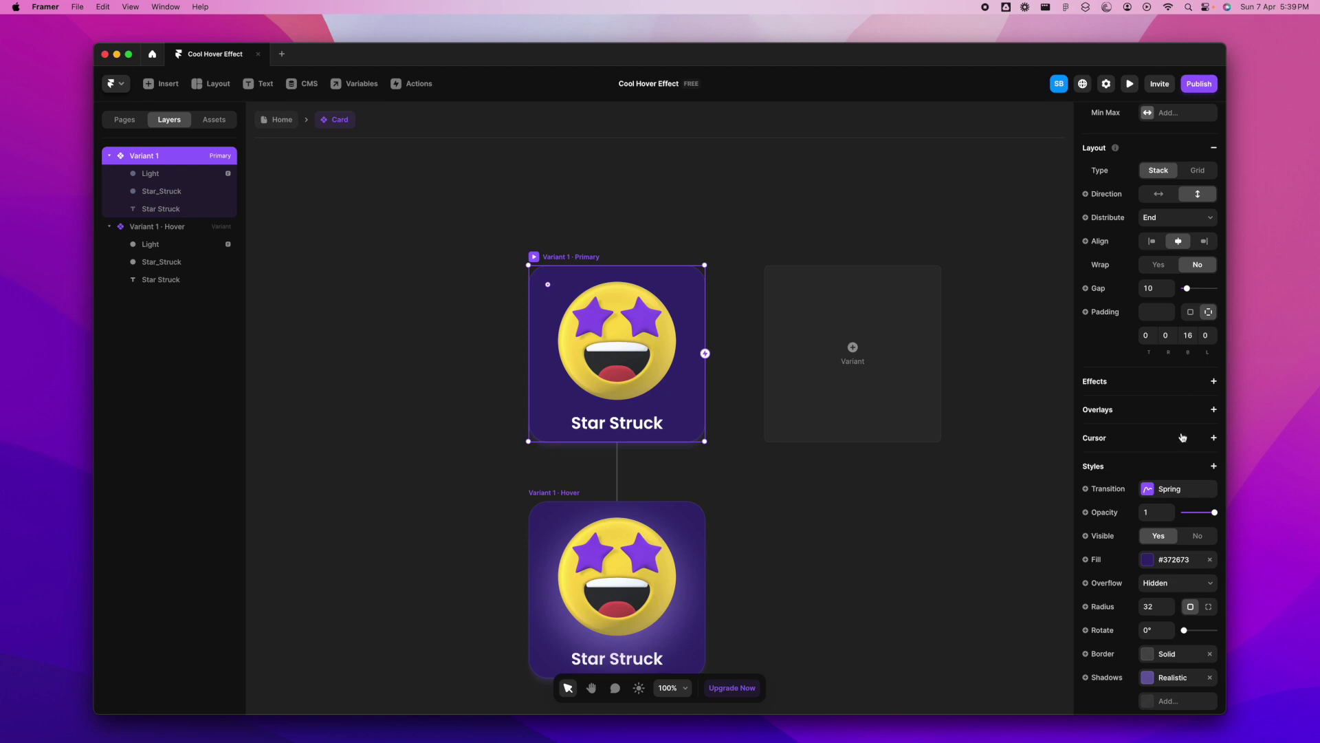
pyautogui.scroll(4, 1183, 437)
pyautogui.scroll(-7, 1183, 437)
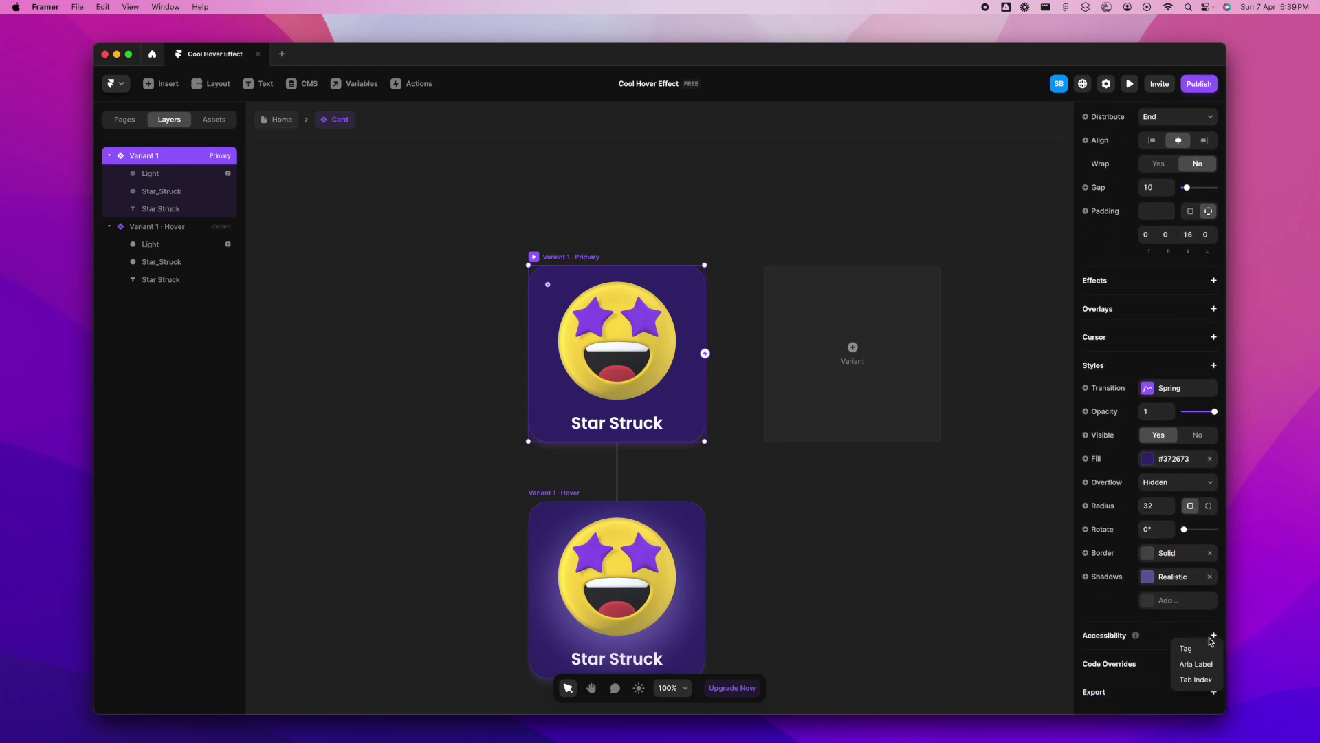
pyautogui.click(1213, 635)
pyautogui.click(1181, 658)
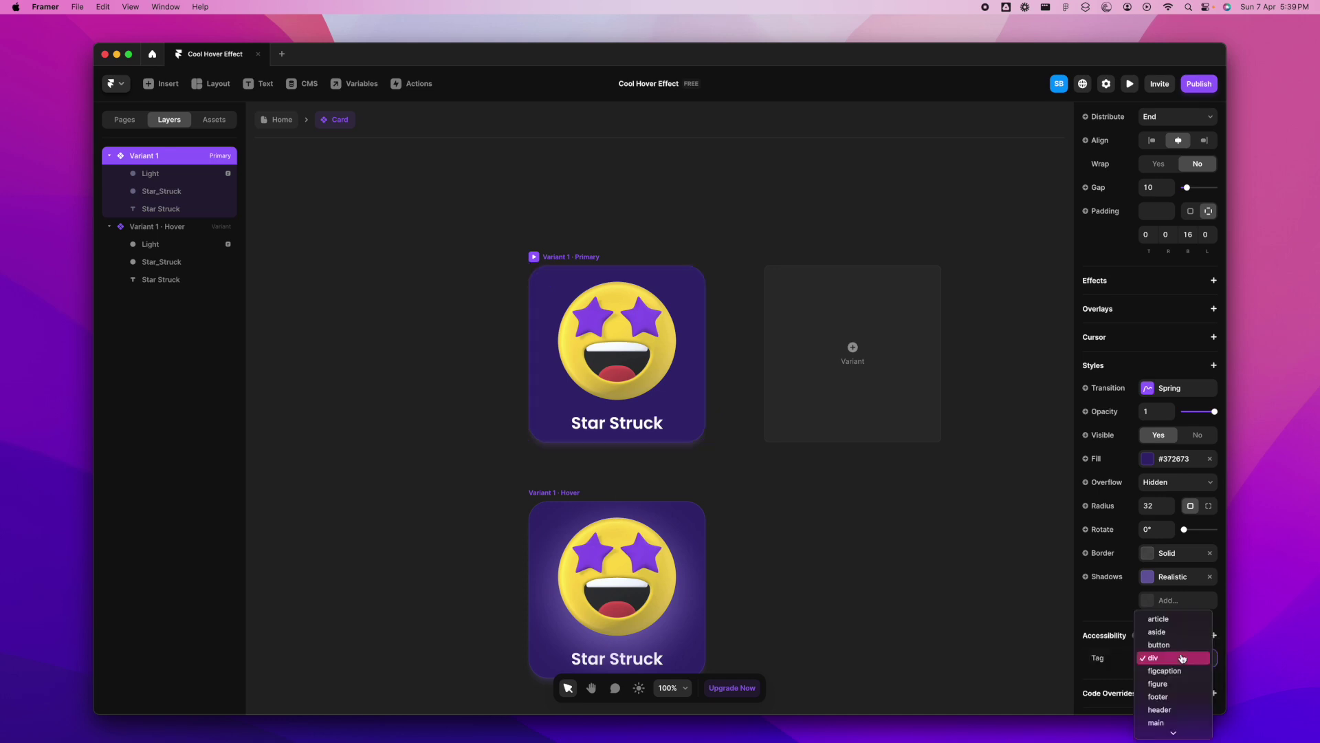
pyautogui.click(1177, 644)
# Preview the card from its primary variant and return to the editor.
pyautogui.click(536, 260)
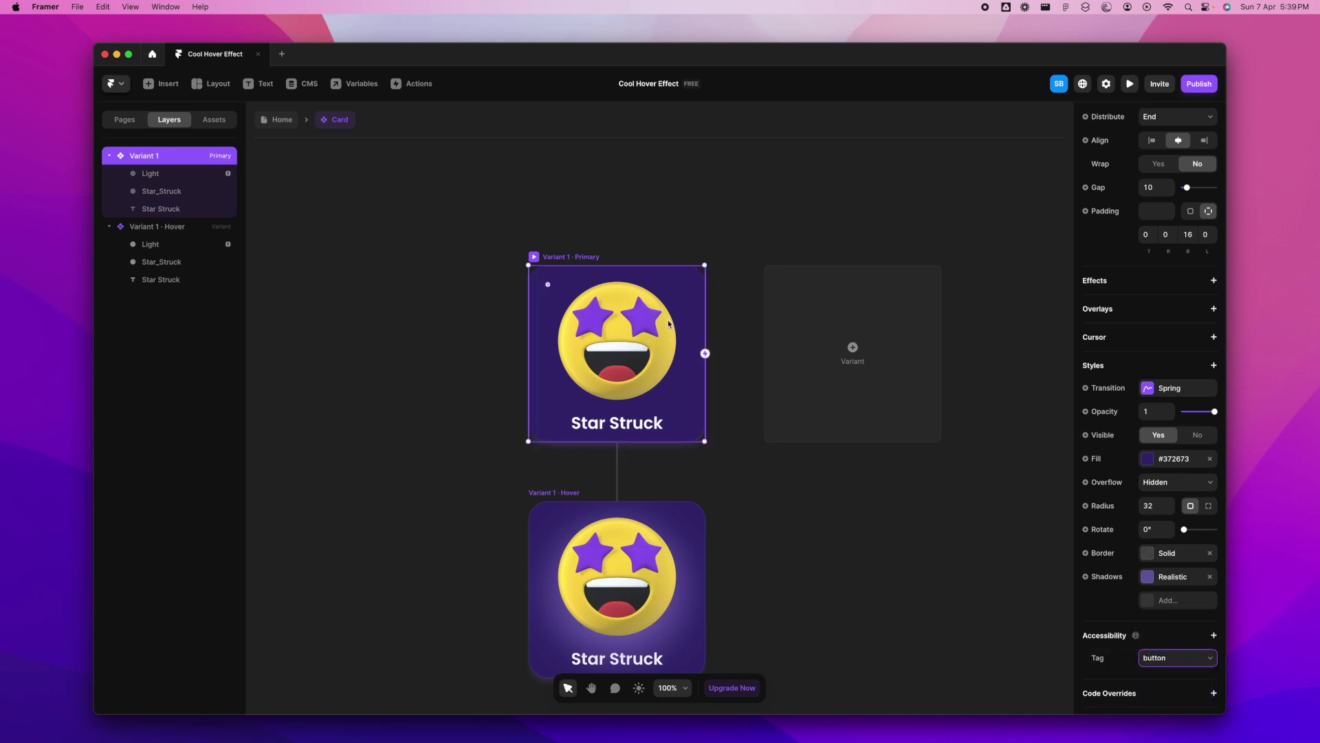
pyautogui.press('super+p')
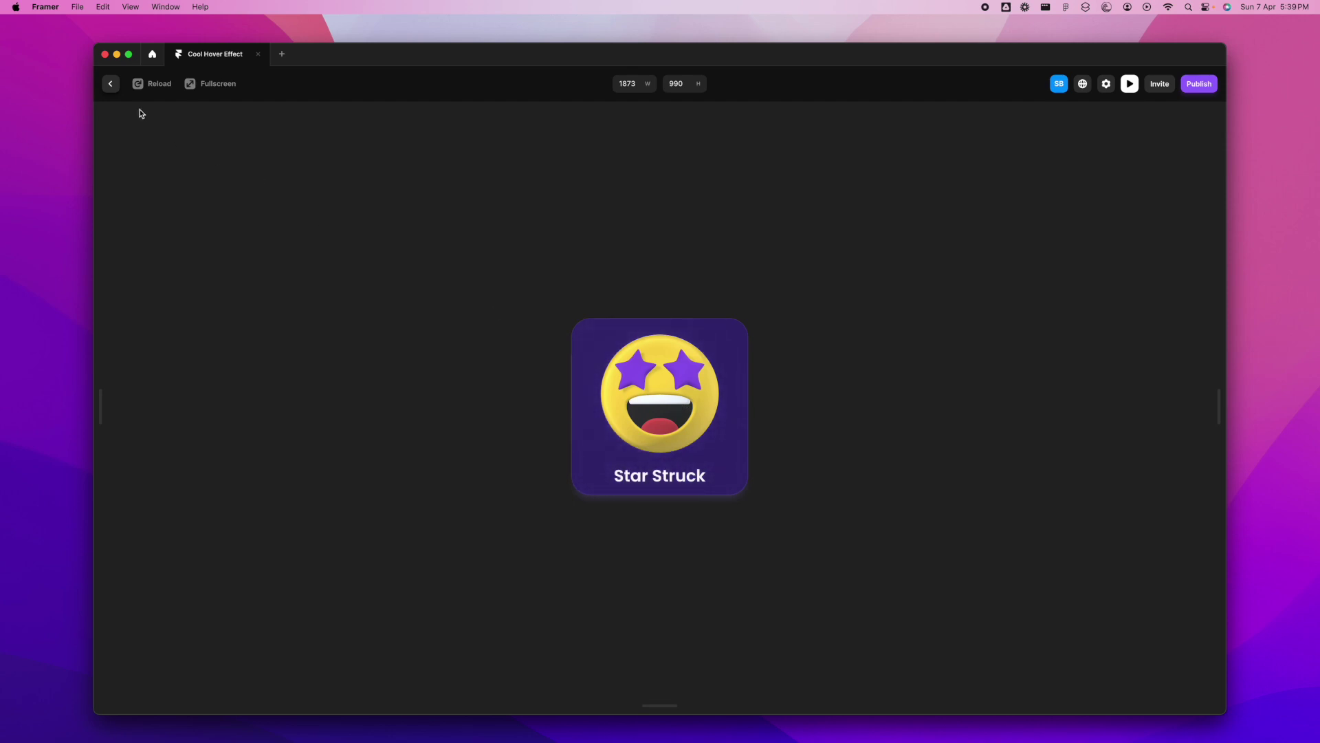
pyautogui.click(110, 84)
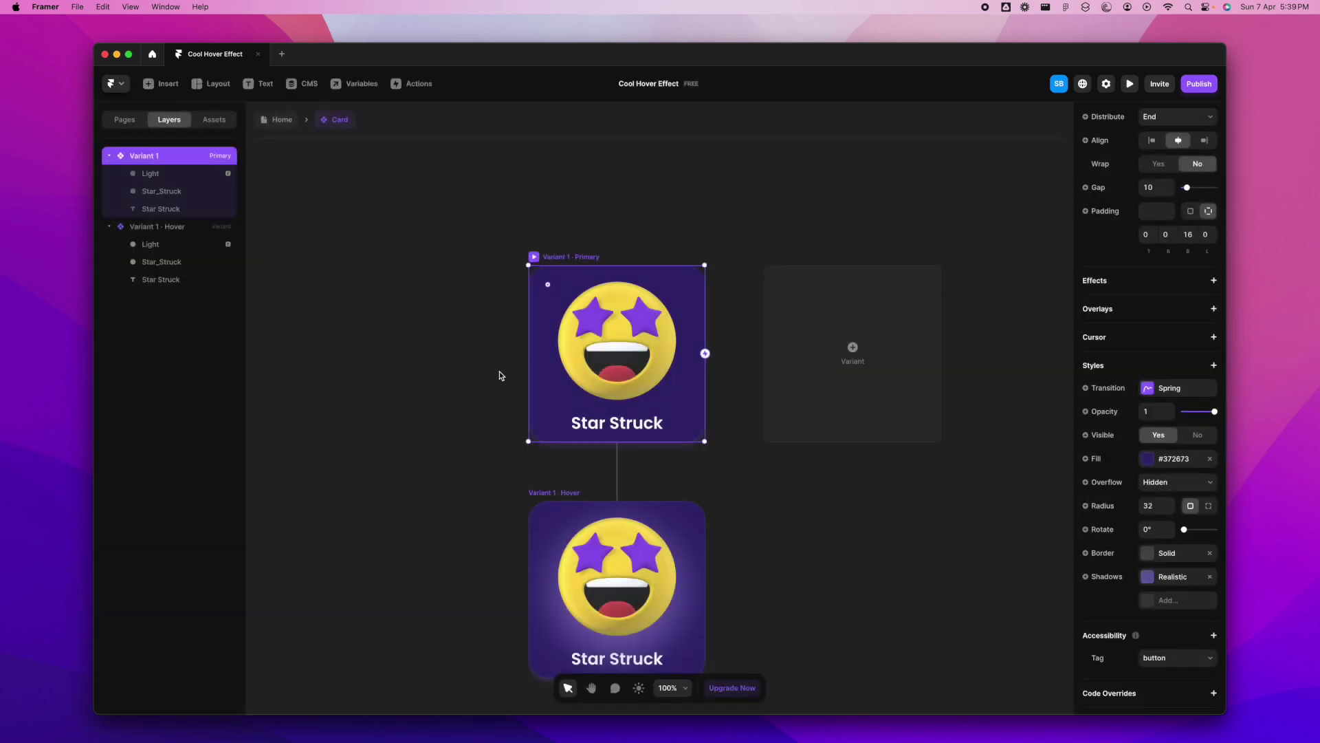
# Set the Star Struck text layer's Pointer Events to None.
pyautogui.click(162, 209)
pyautogui.scroll(-2, 1186, 396)
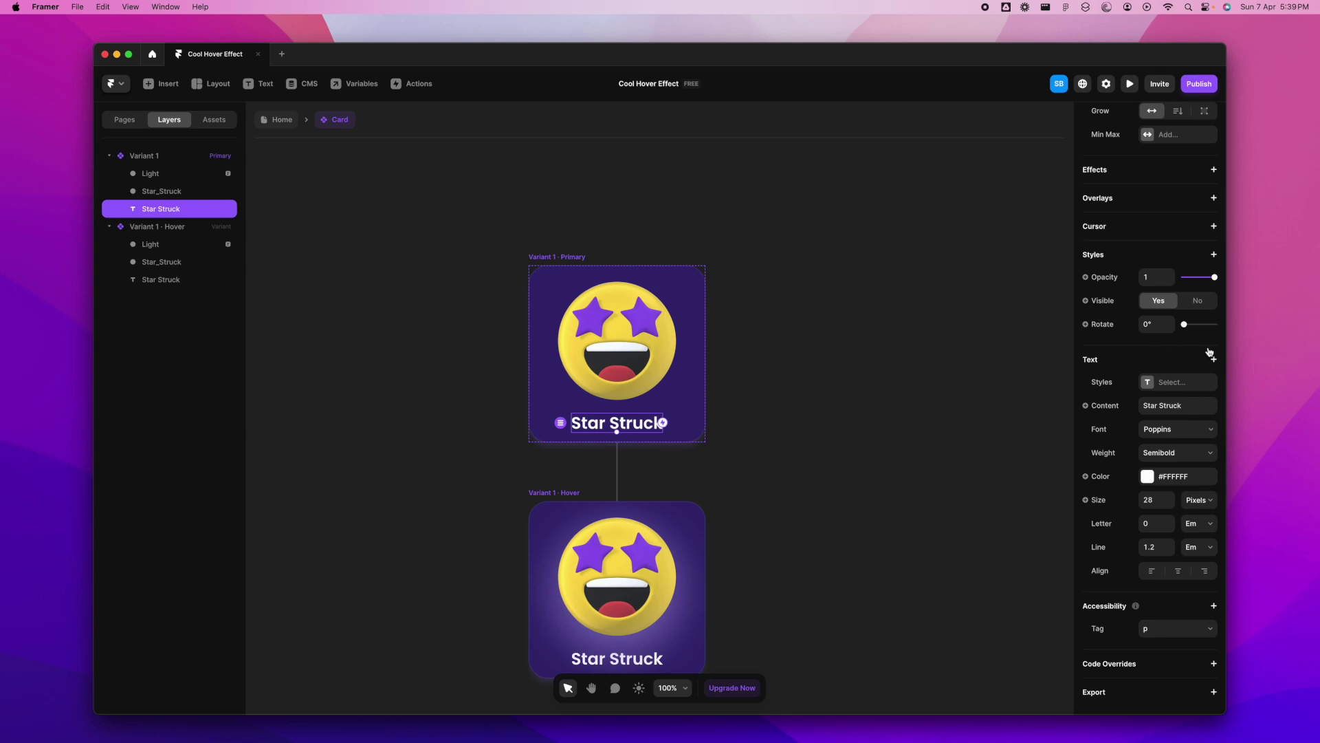
pyautogui.click(1215, 257)
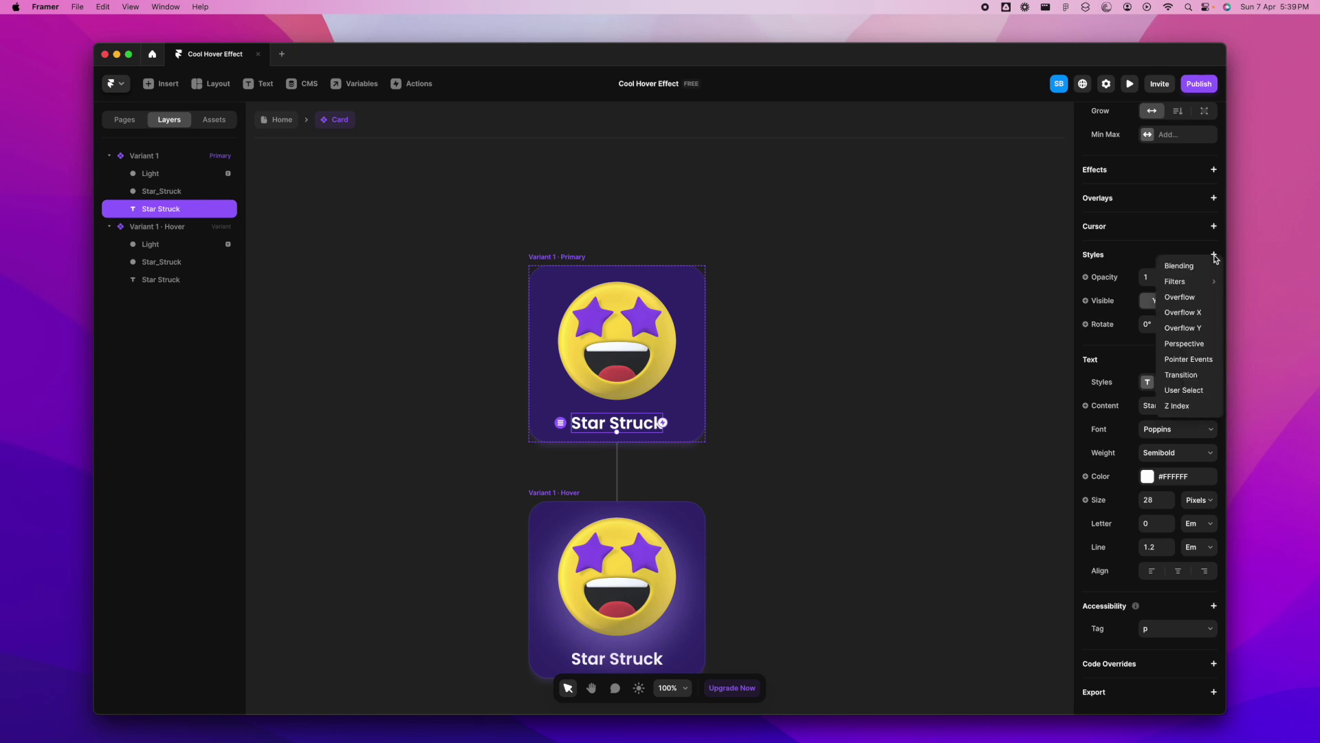
pyautogui.click(1193, 359)
pyautogui.click(1182, 352)
pyautogui.click(1182, 354)
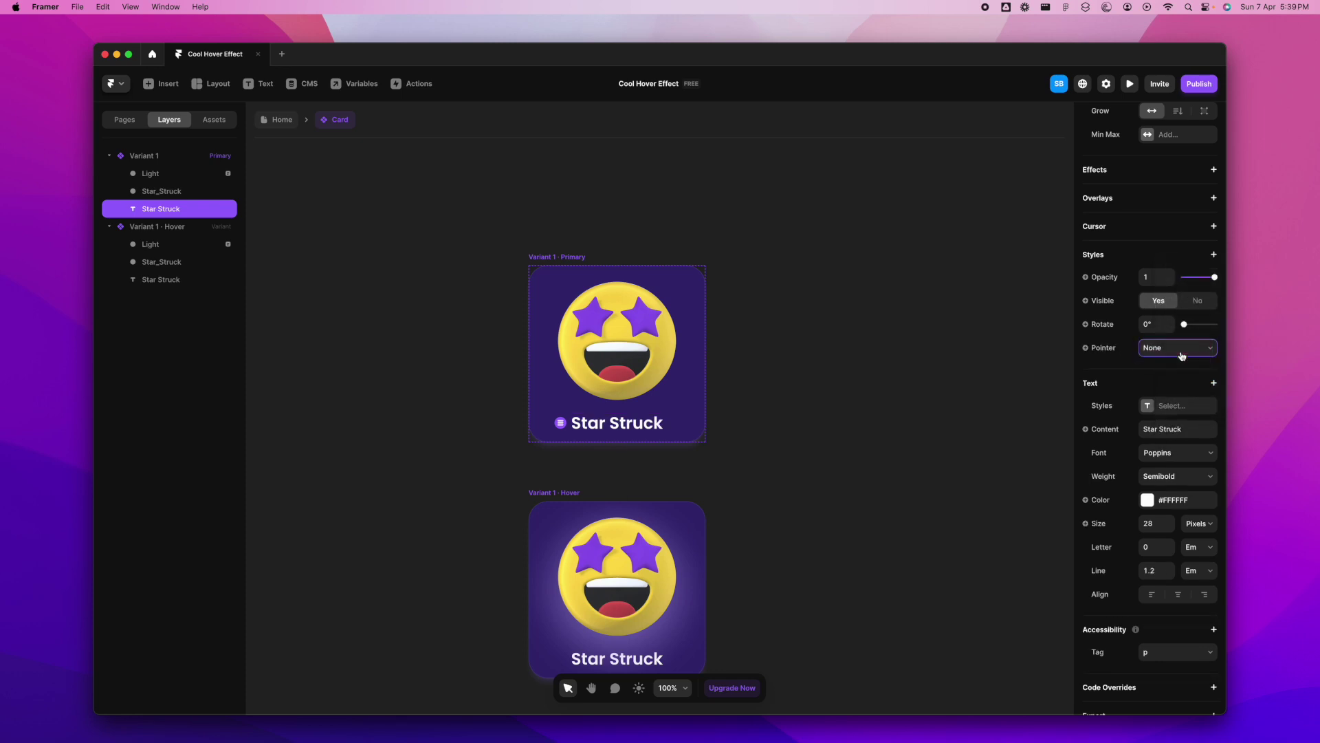
# Preview the card's hover effect again, then return to the component canvas.
pyautogui.click(545, 258)
pyautogui.press('super+p')
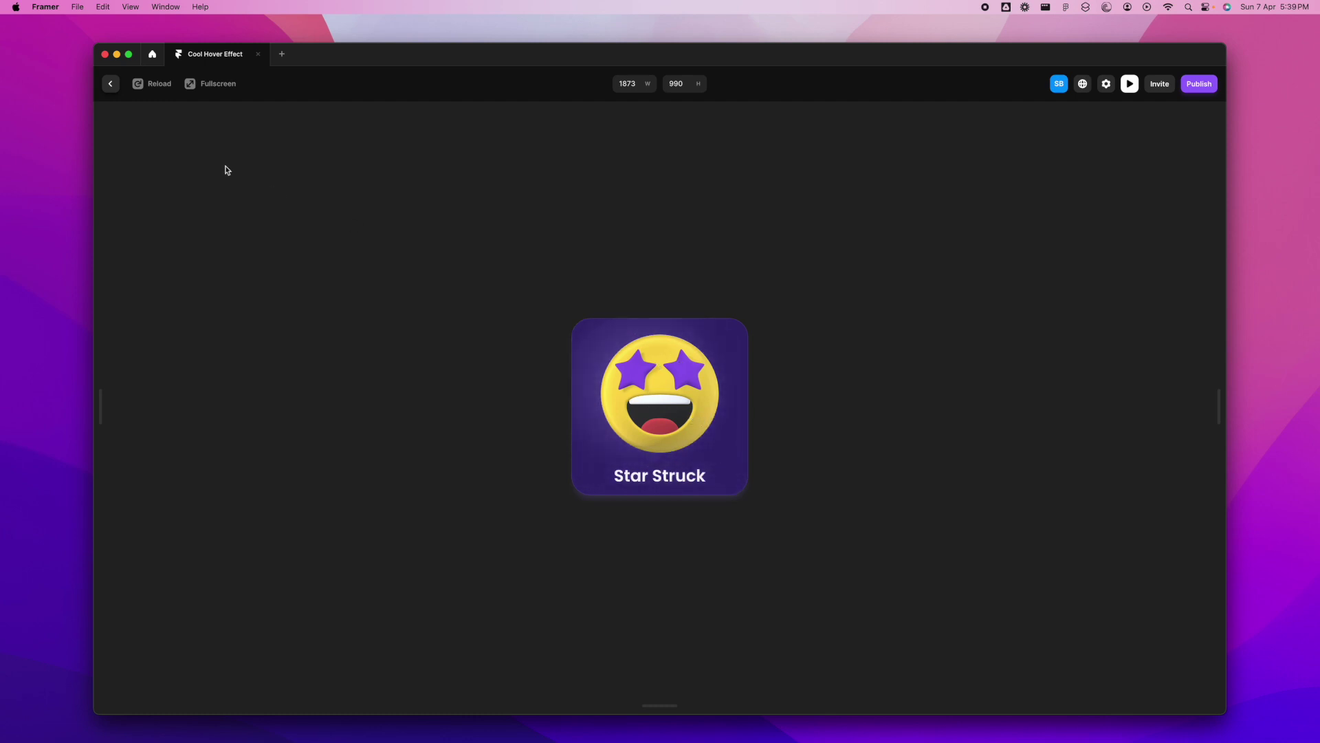
pyautogui.click(110, 83)
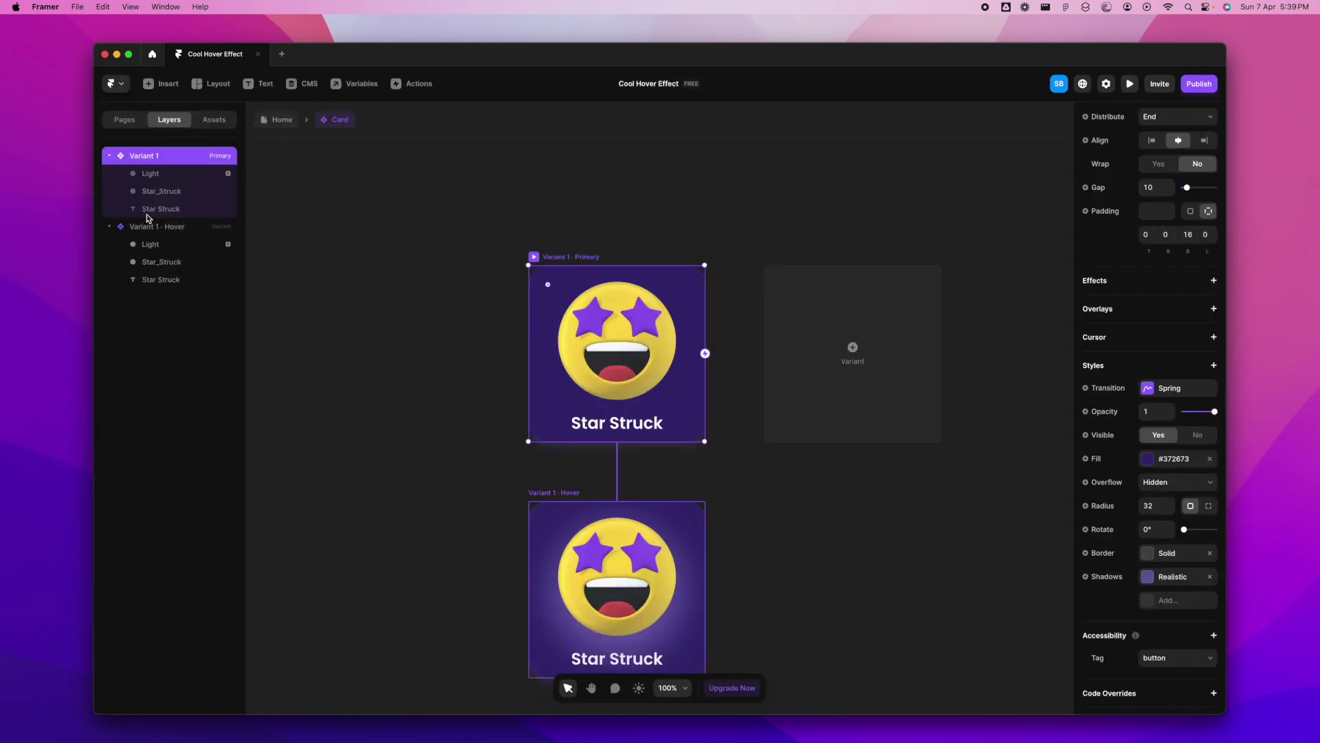
# Remove the Light layer's Z Index and preview the card's hover effect.
pyautogui.click(160, 176)
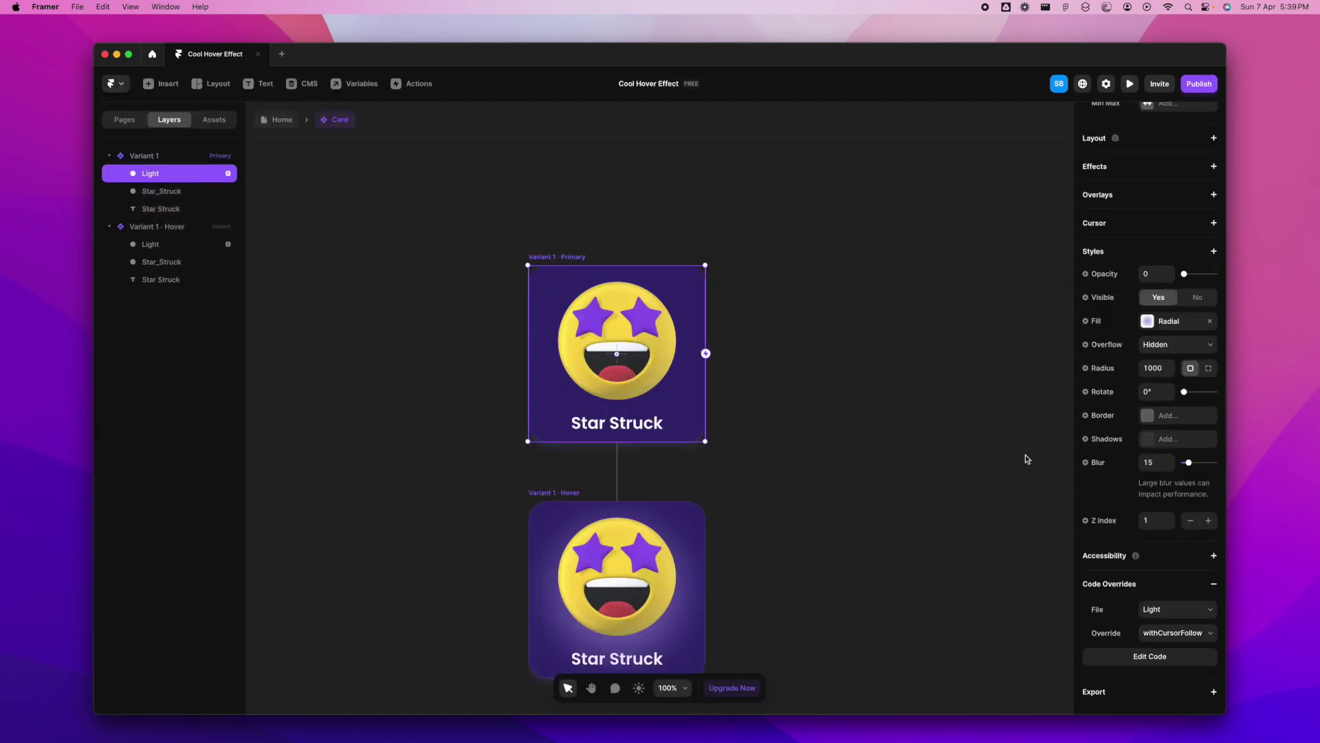
pyautogui.rightClick(1110, 521)
pyautogui.click(1129, 568)
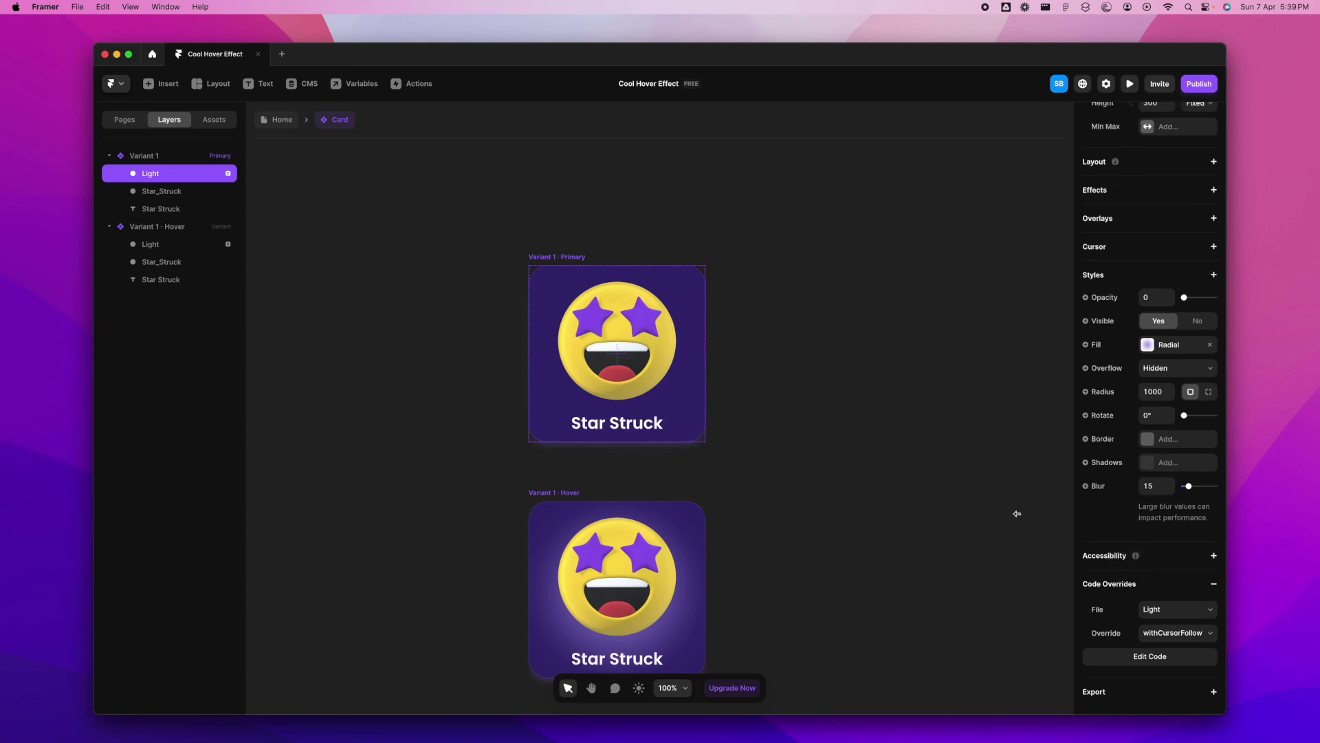
pyautogui.click(535, 258)
pyautogui.press('super+p')
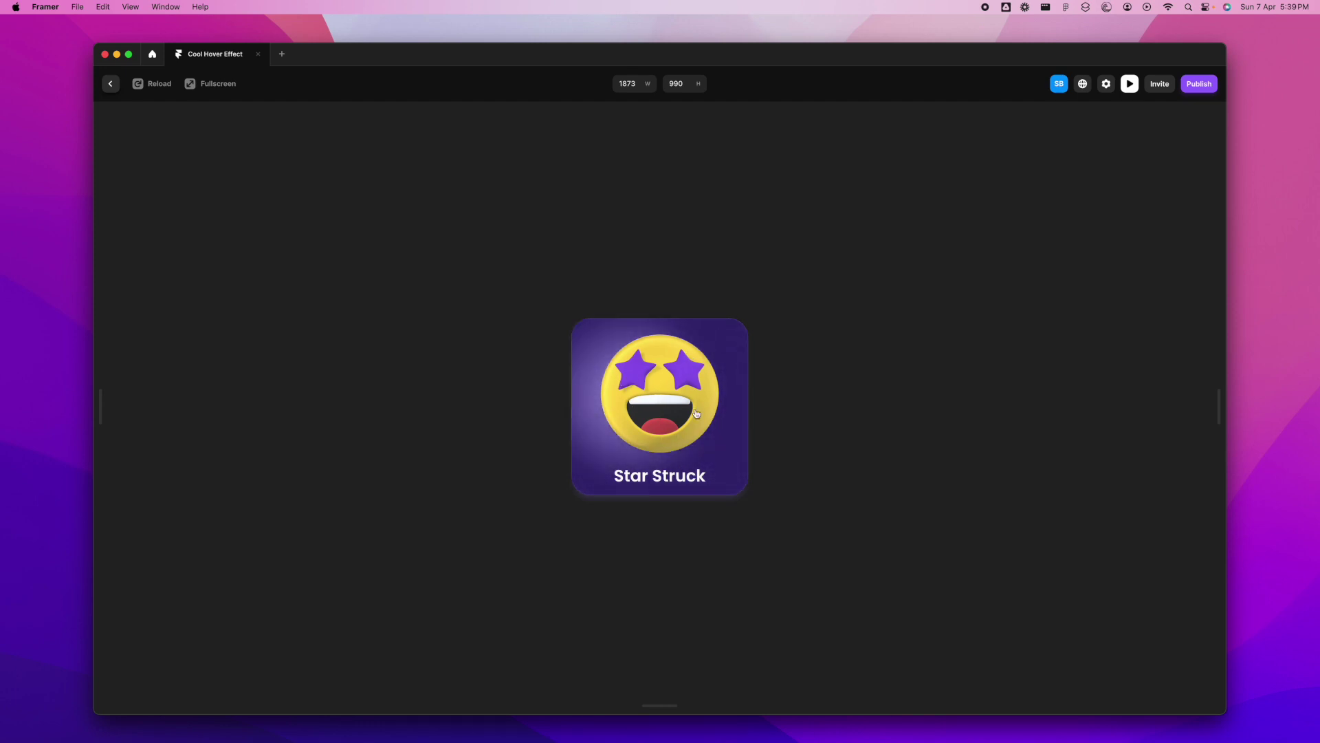
pyautogui.click(110, 83)
# Darken the Light layer's radial glow fill to #8D7ECC at 88% opacity.
pyautogui.click(180, 176)
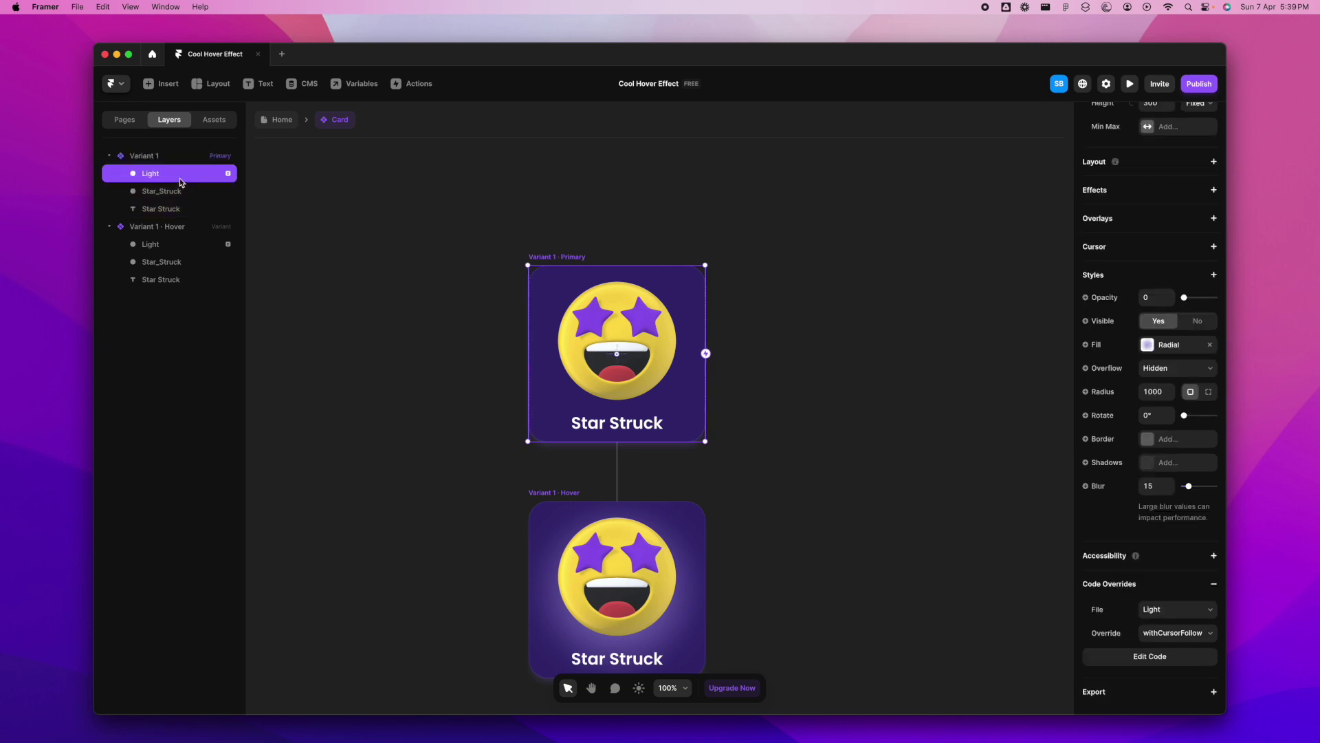
pyautogui.click(1148, 345)
pyautogui.moveTo(969, 460); pyautogui.dragTo(974, 465)
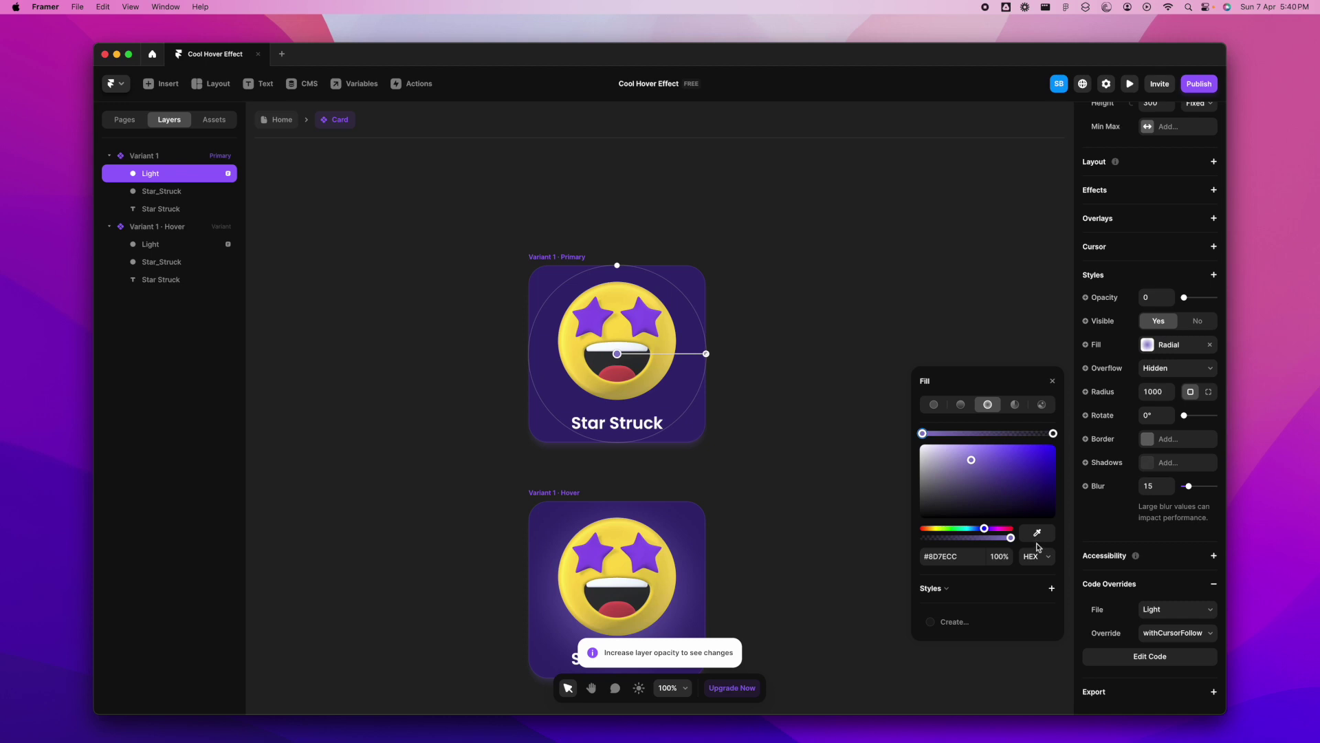
pyautogui.moveTo(1011, 543); pyautogui.dragTo(1002, 543)
pyautogui.press('Escape')
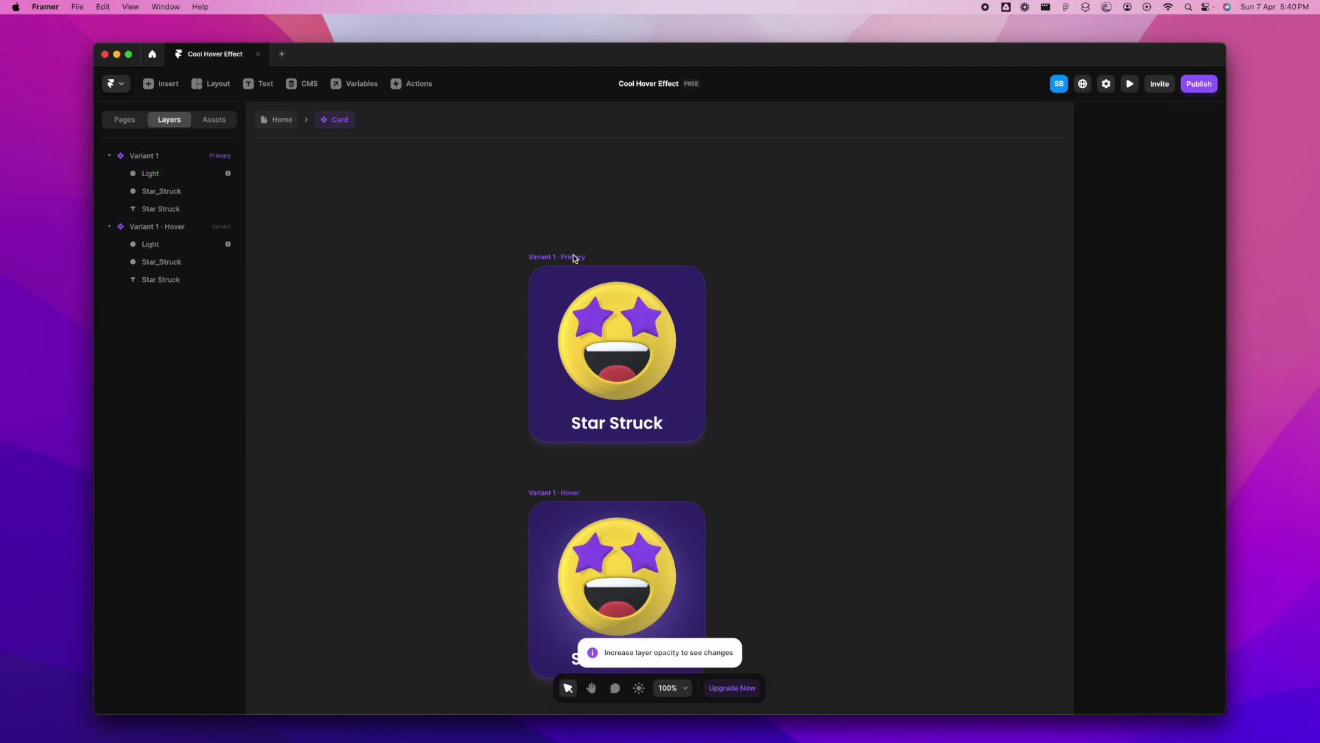
# Preview the updated glow on the card, then go back to the Home page.
pyautogui.click(558, 257)
pyautogui.click(534, 257)
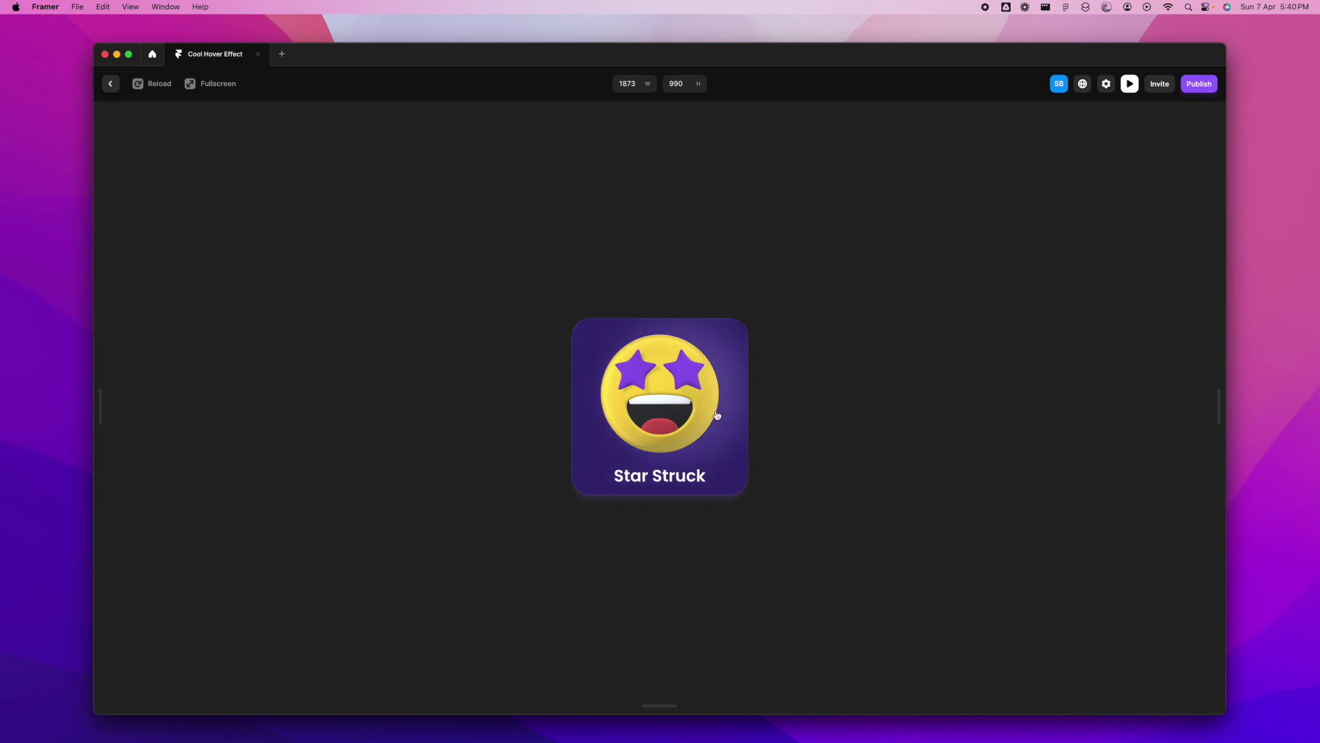
pyautogui.press('Escape')
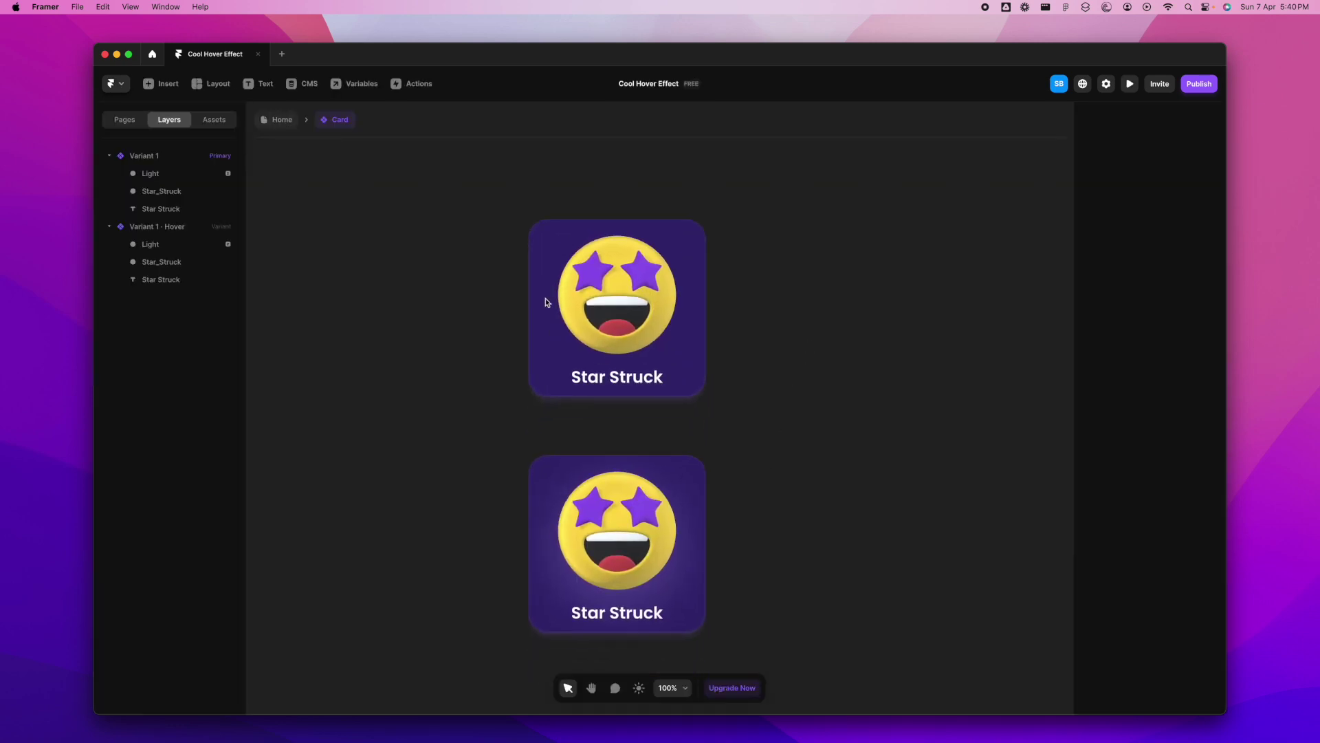
pyautogui.click(282, 119)
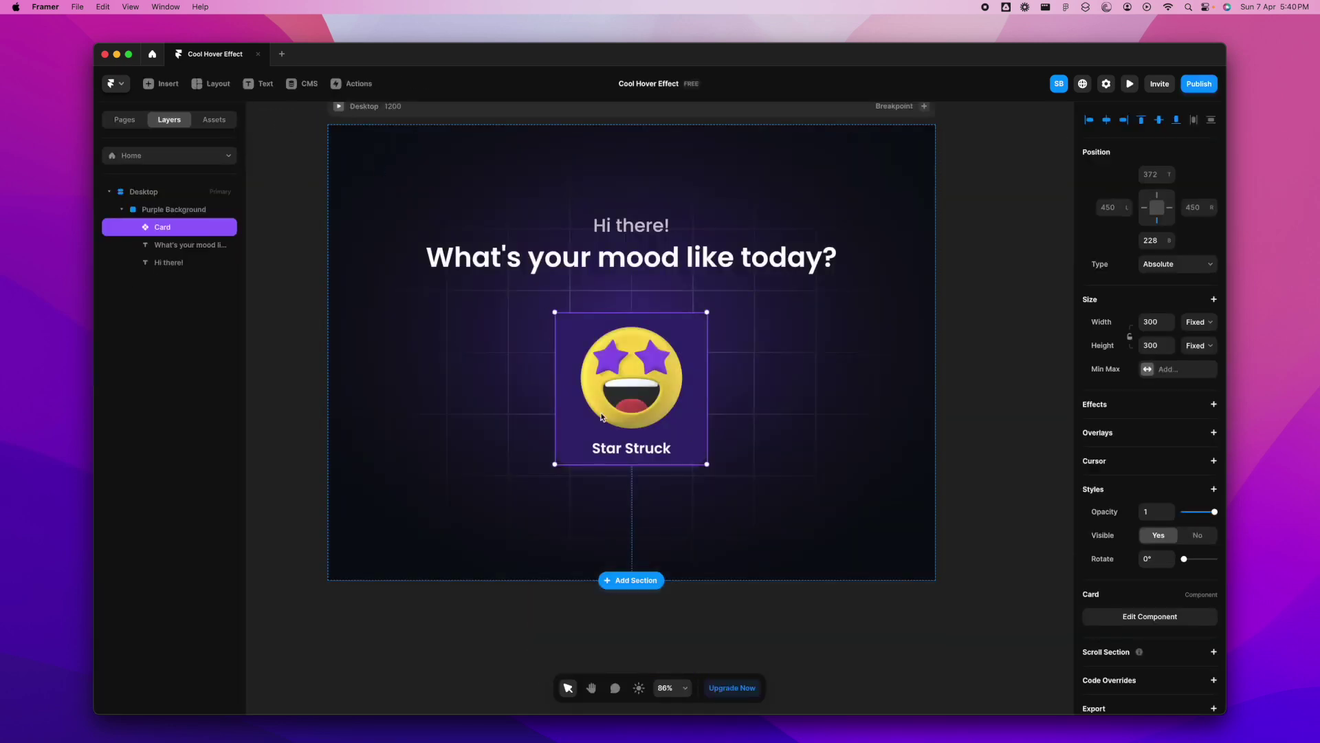
# Select the Card instance on Home and add a code override, bringing up its file list.
pyautogui.click(721, 624)
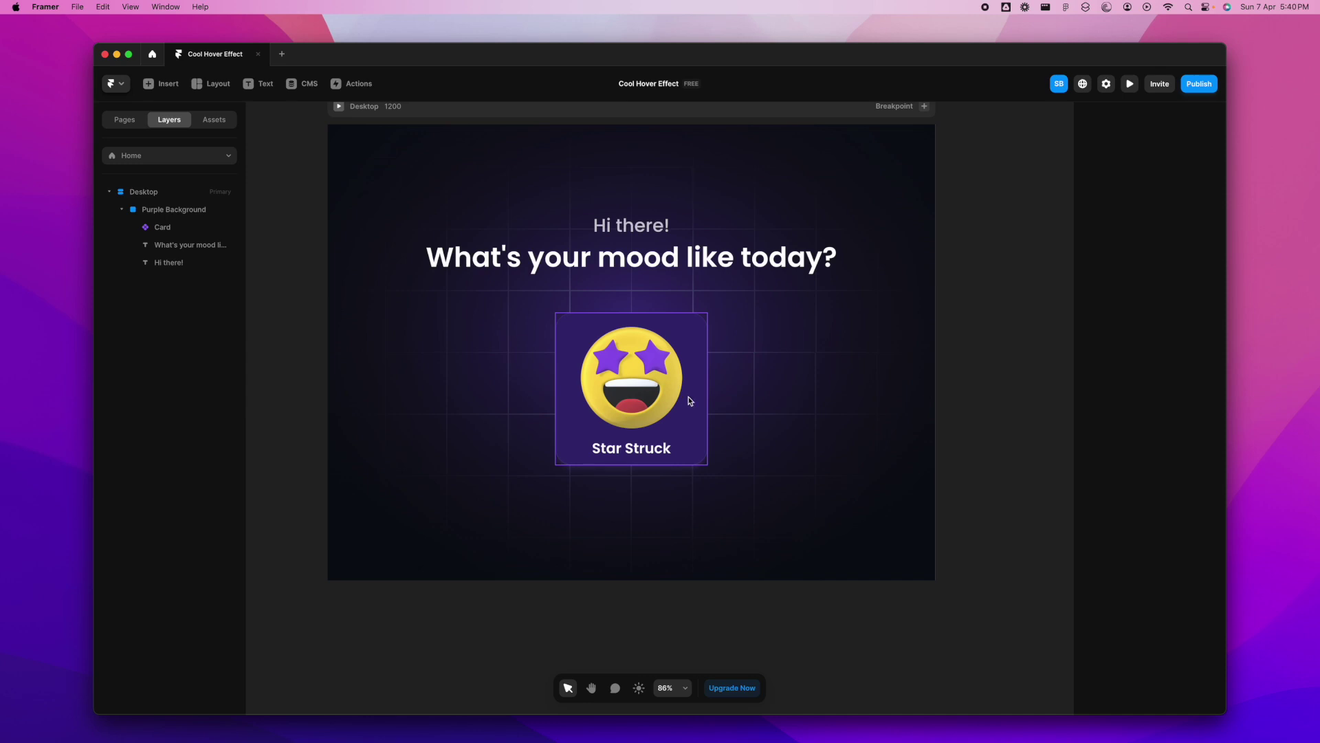
pyautogui.click(167, 229)
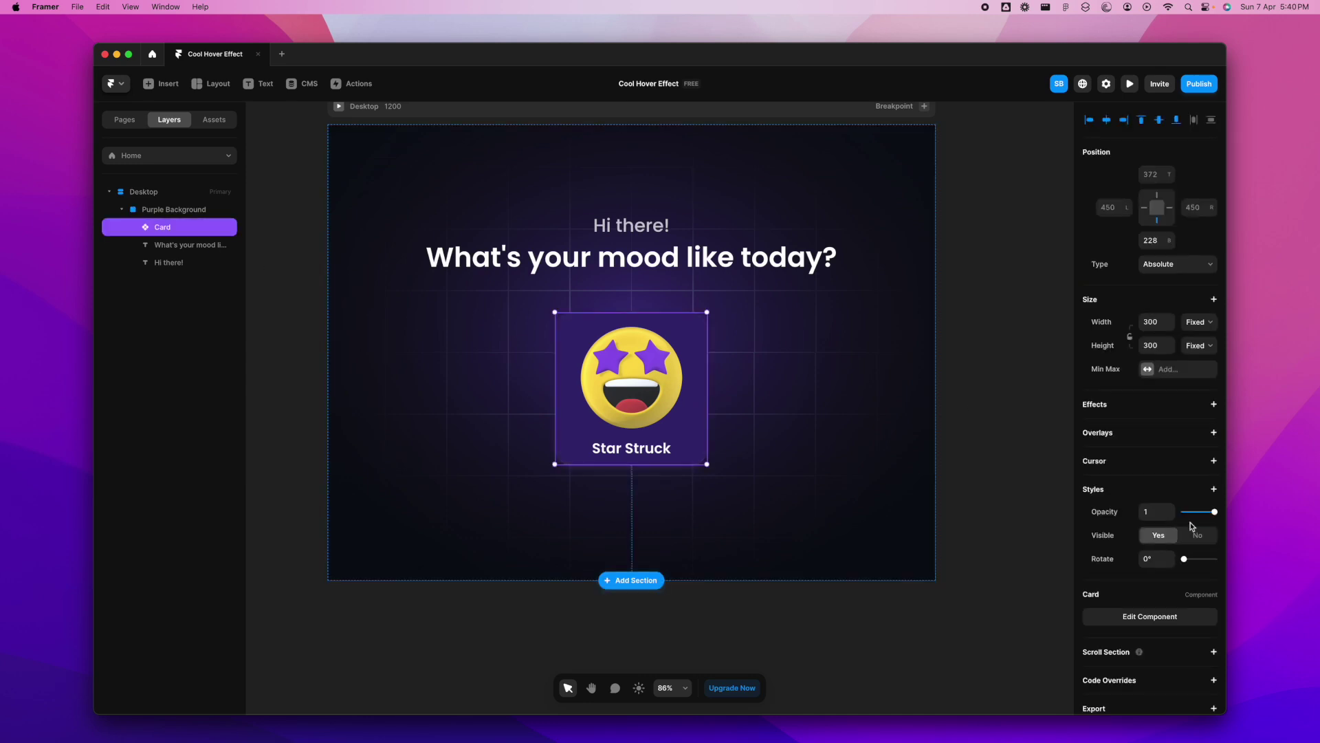
pyautogui.scroll(-1, 1122, 598)
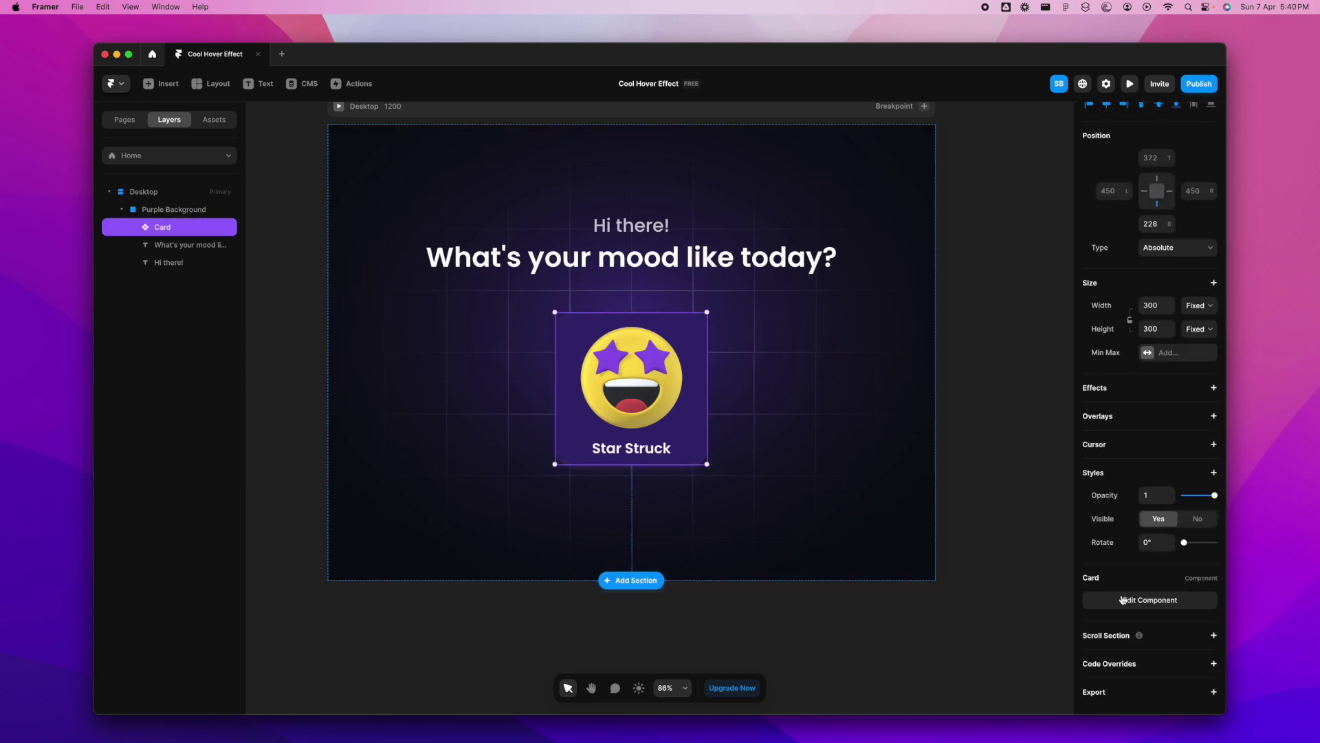
pyautogui.click(1212, 664)
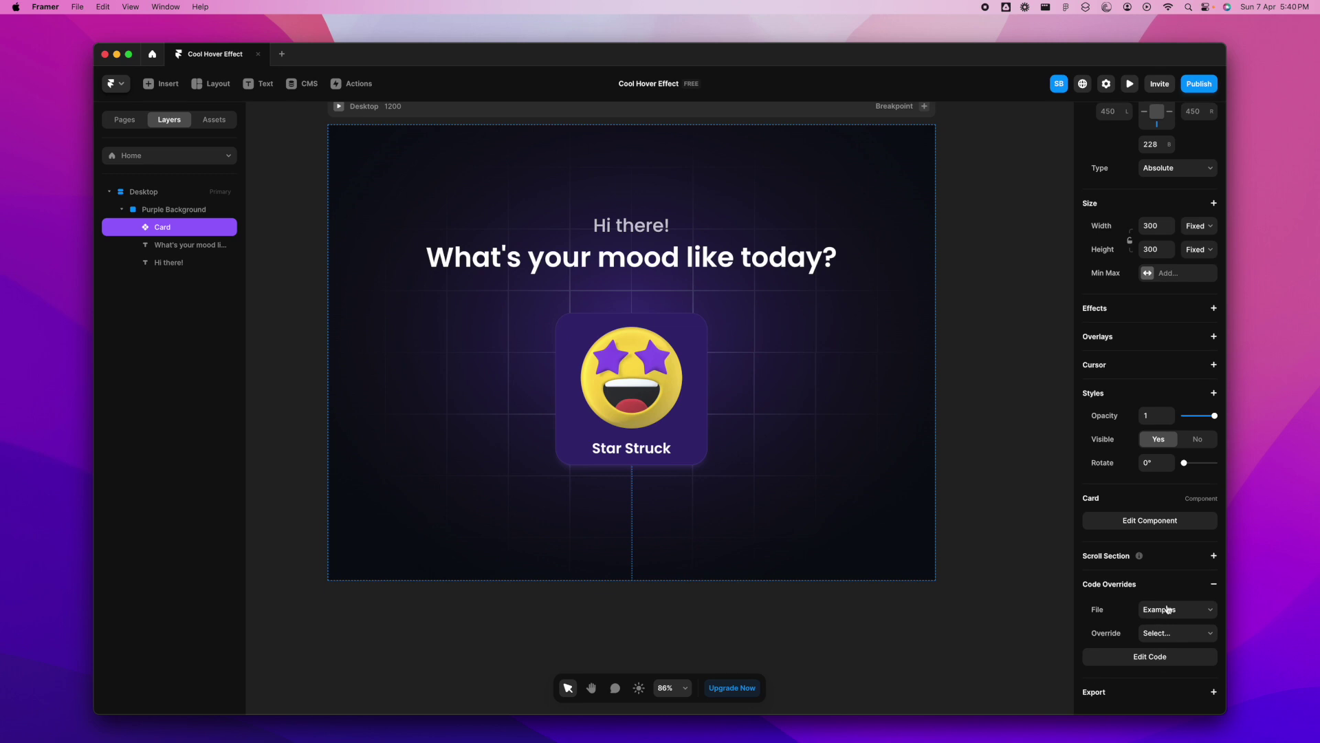
pyautogui.click(1167, 609)
# Create a new override file titled 'ThreeD Hover' (ThreeD_Hover.tsx) and delete all its template code.
pyautogui.click(1172, 645)
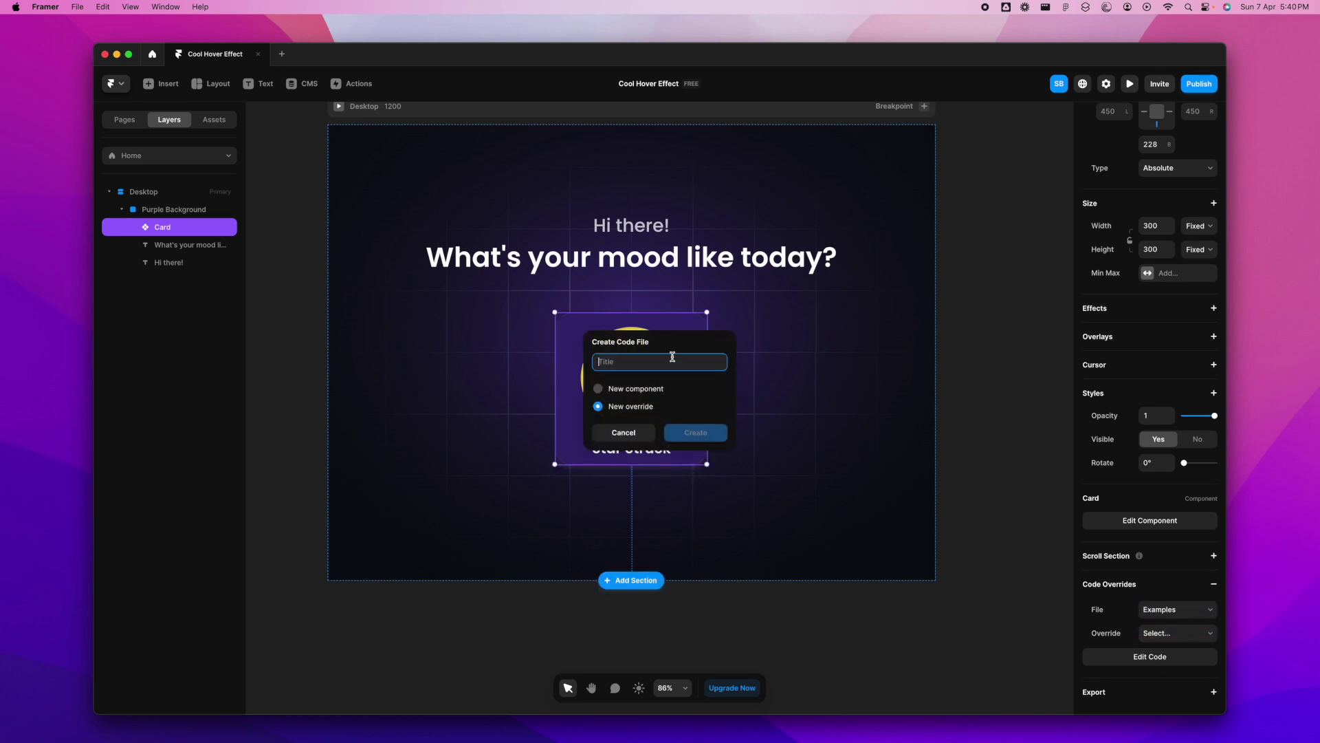
pyautogui.write('Ho')
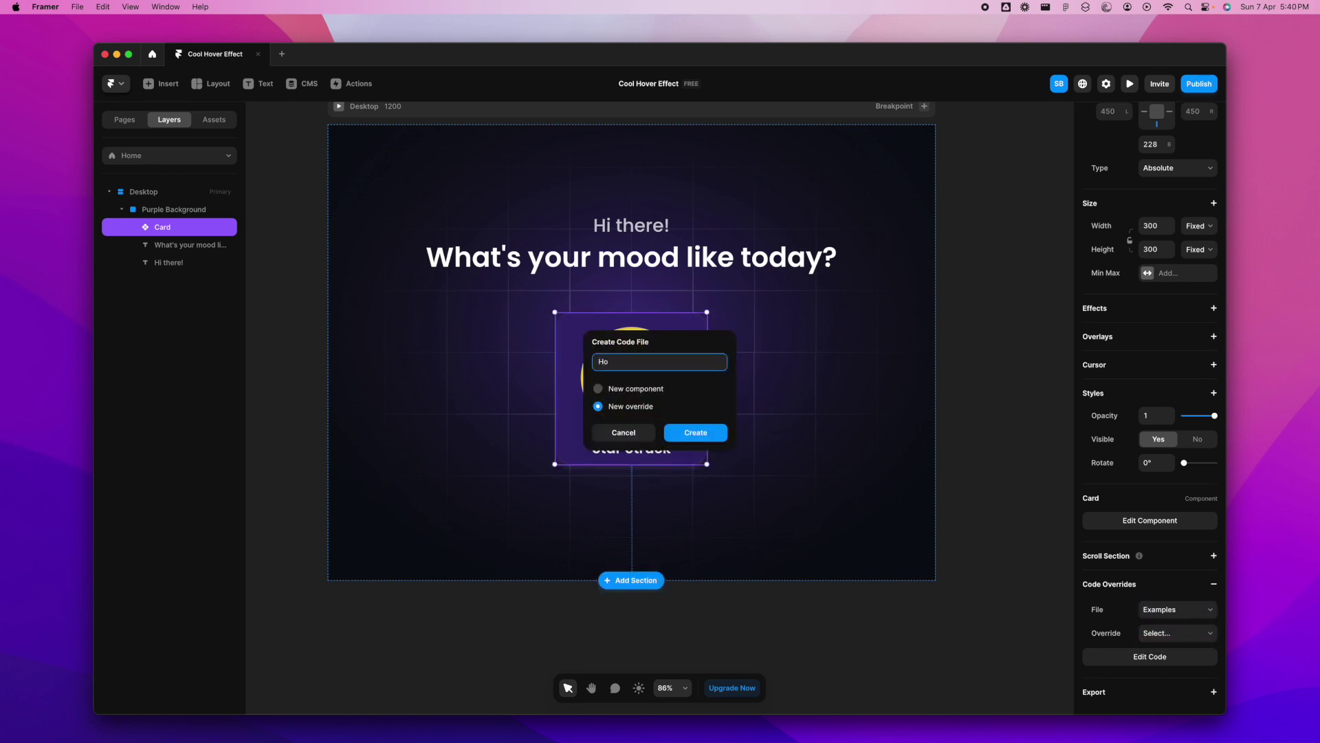
pyautogui.press('BackSpace')
pyautogui.press('BackSpace')
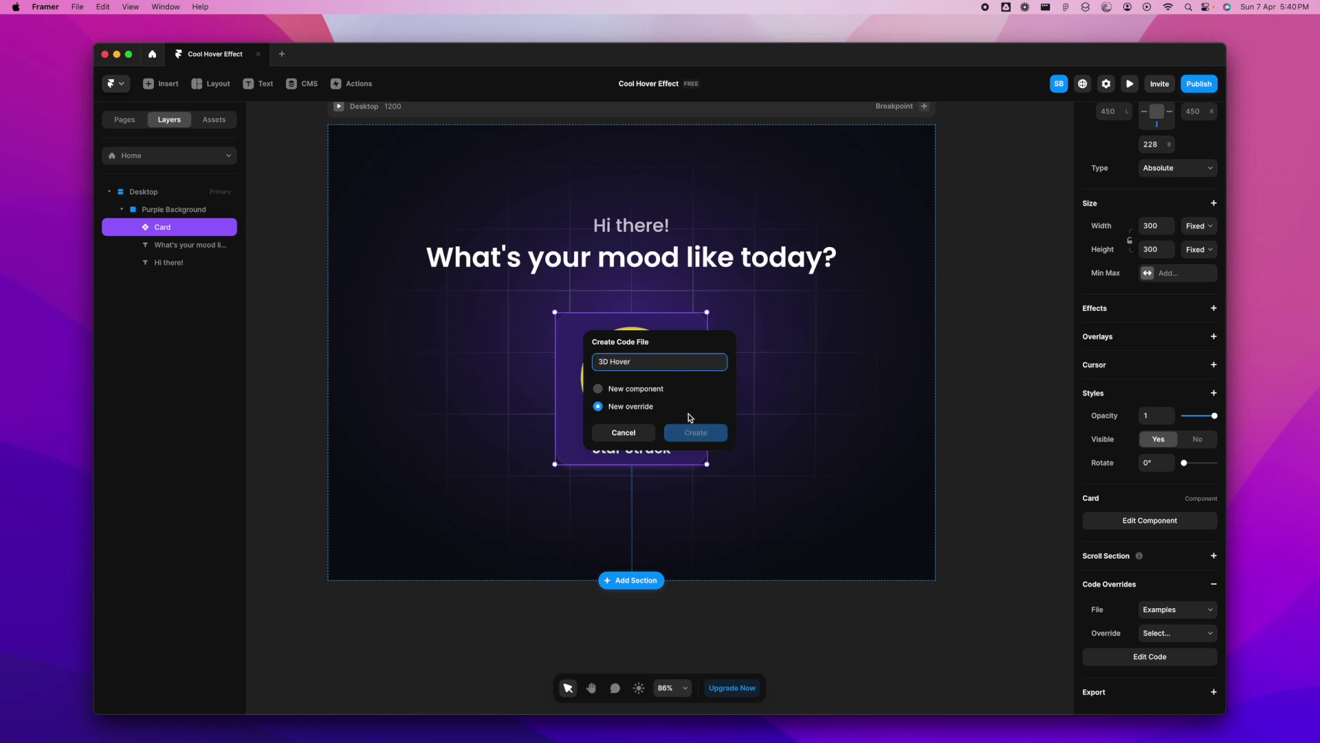
pyautogui.click(692, 435)
pyautogui.click(602, 360)
pyautogui.press('Left')
pyautogui.press('Delete')
pyautogui.write('Three')
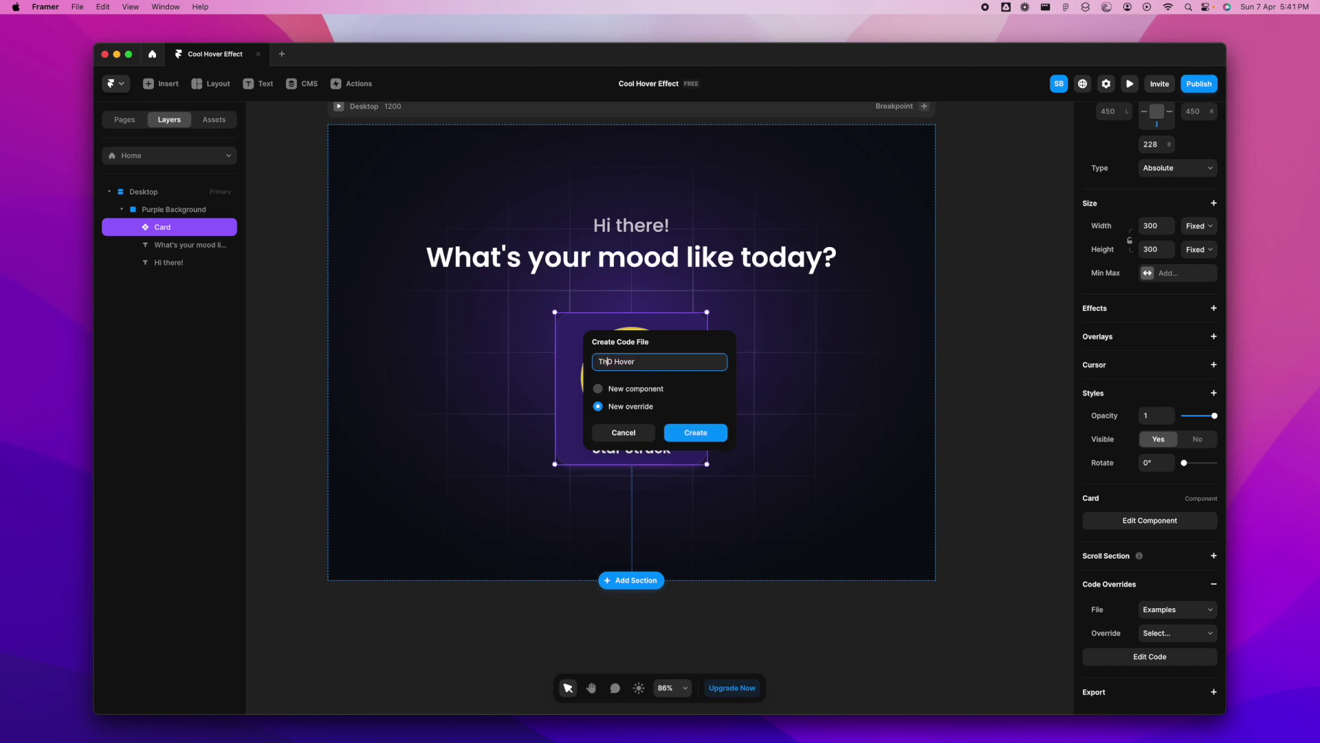
pyautogui.click(697, 433)
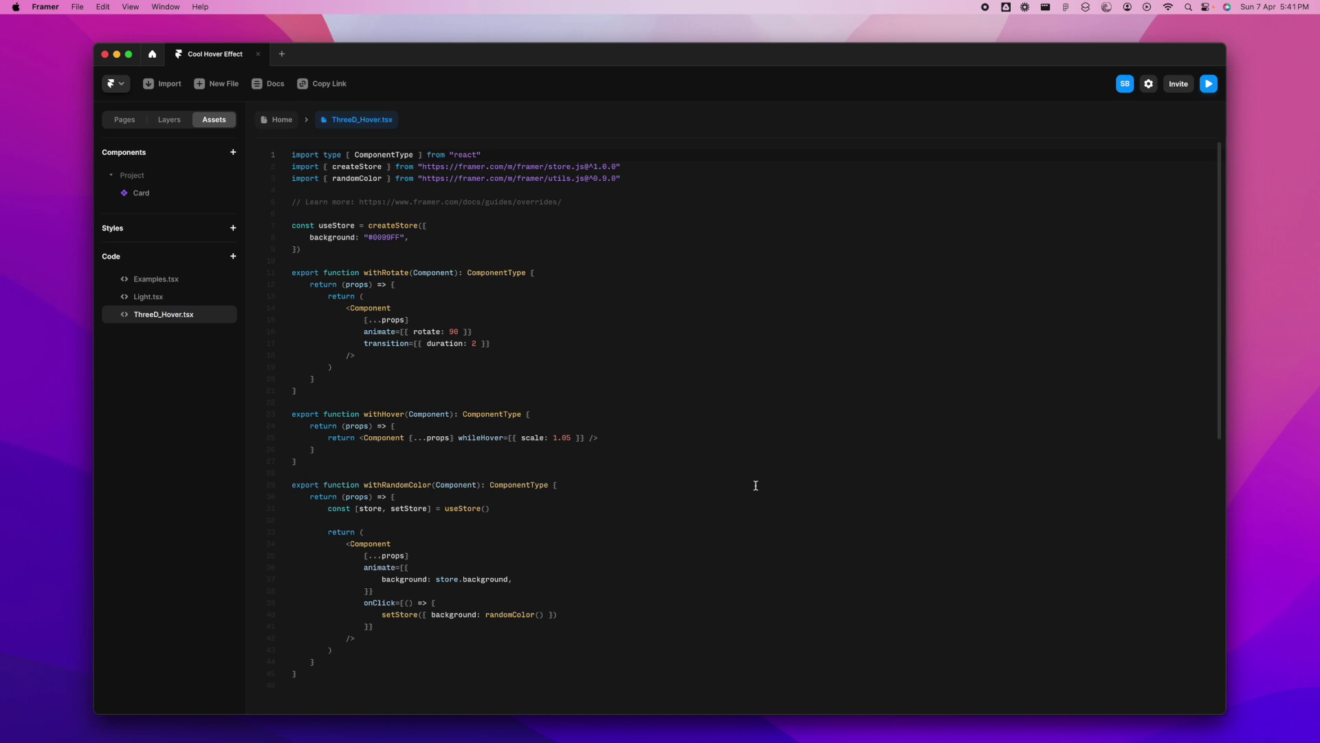
pyautogui.moveTo(403, 685); pyautogui.dragTo(287, 137)
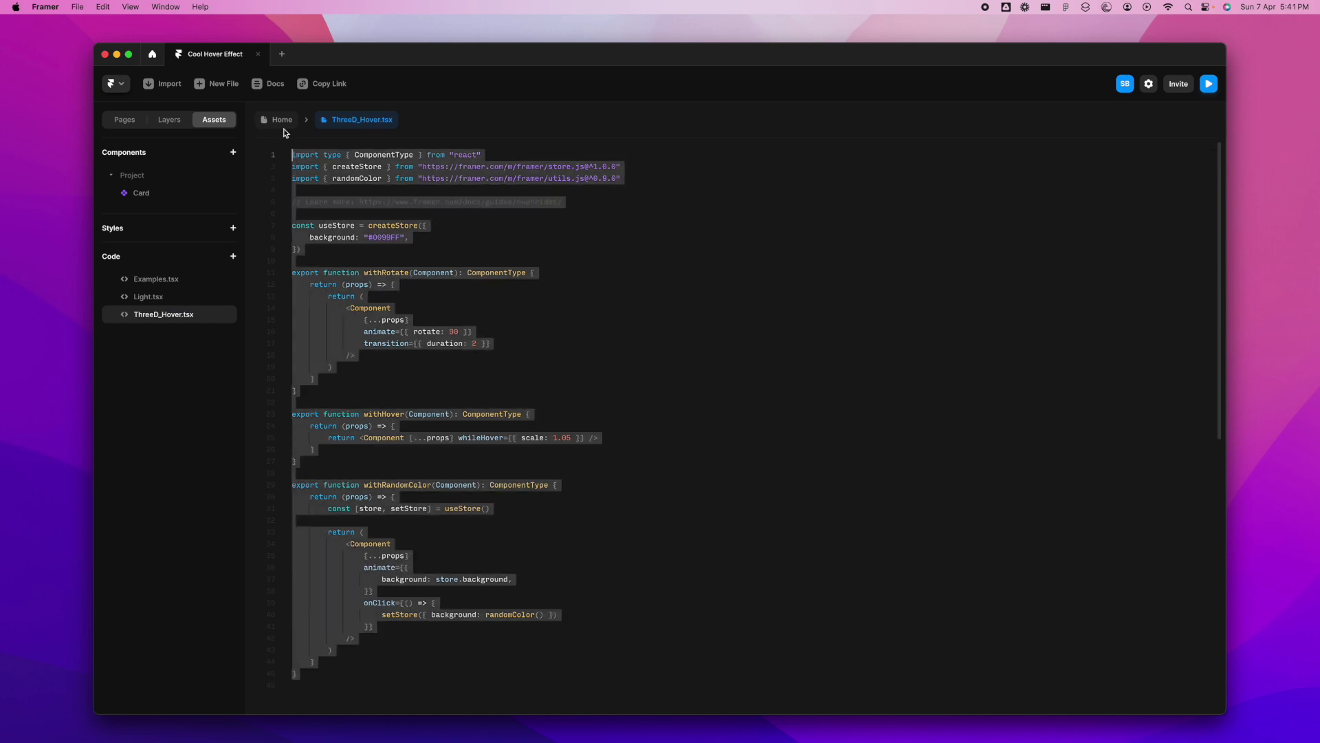
pyautogui.press('BackSpace')
# Copy the 'Code override for 3D hover' snippet from Framer University and paste it into ThreeD_Hover.tsx.
pyautogui.hotkey('ctrl', 'Right')
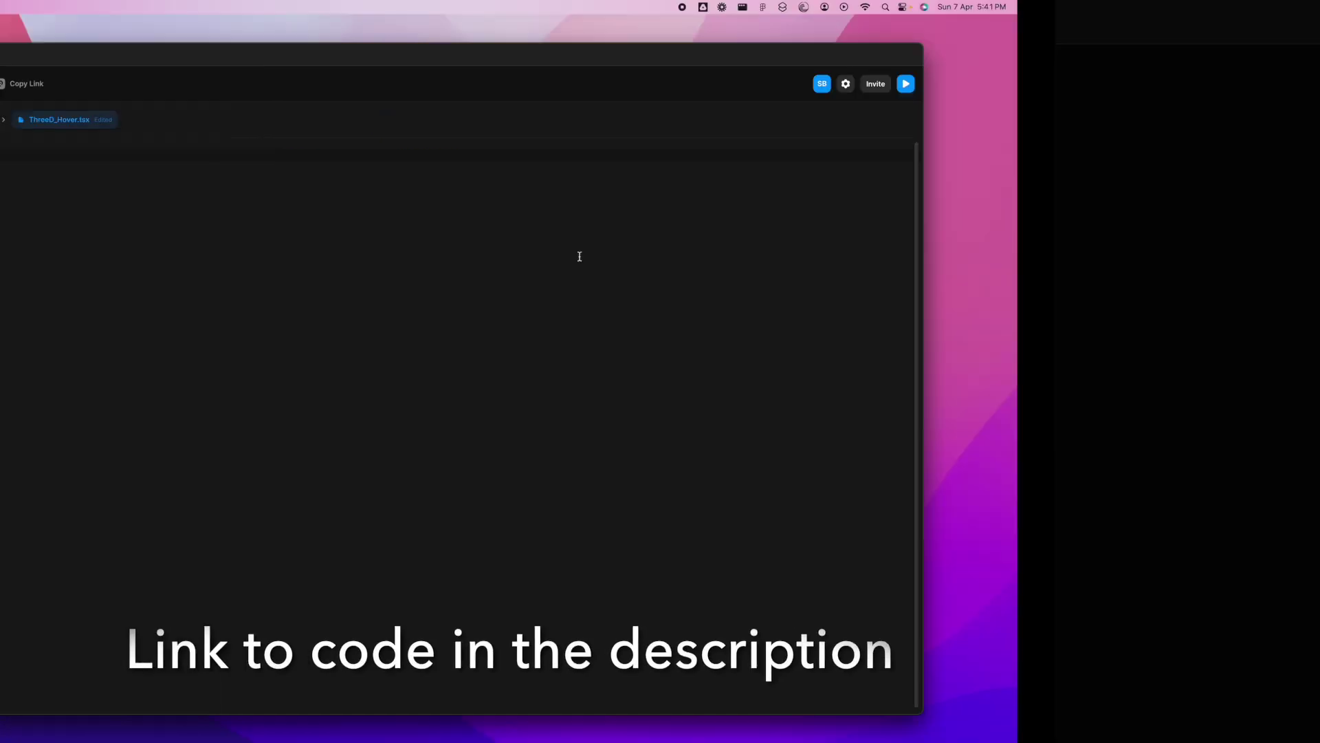
pyautogui.scroll(3, 783, 222)
pyautogui.scroll(5, 783, 221)
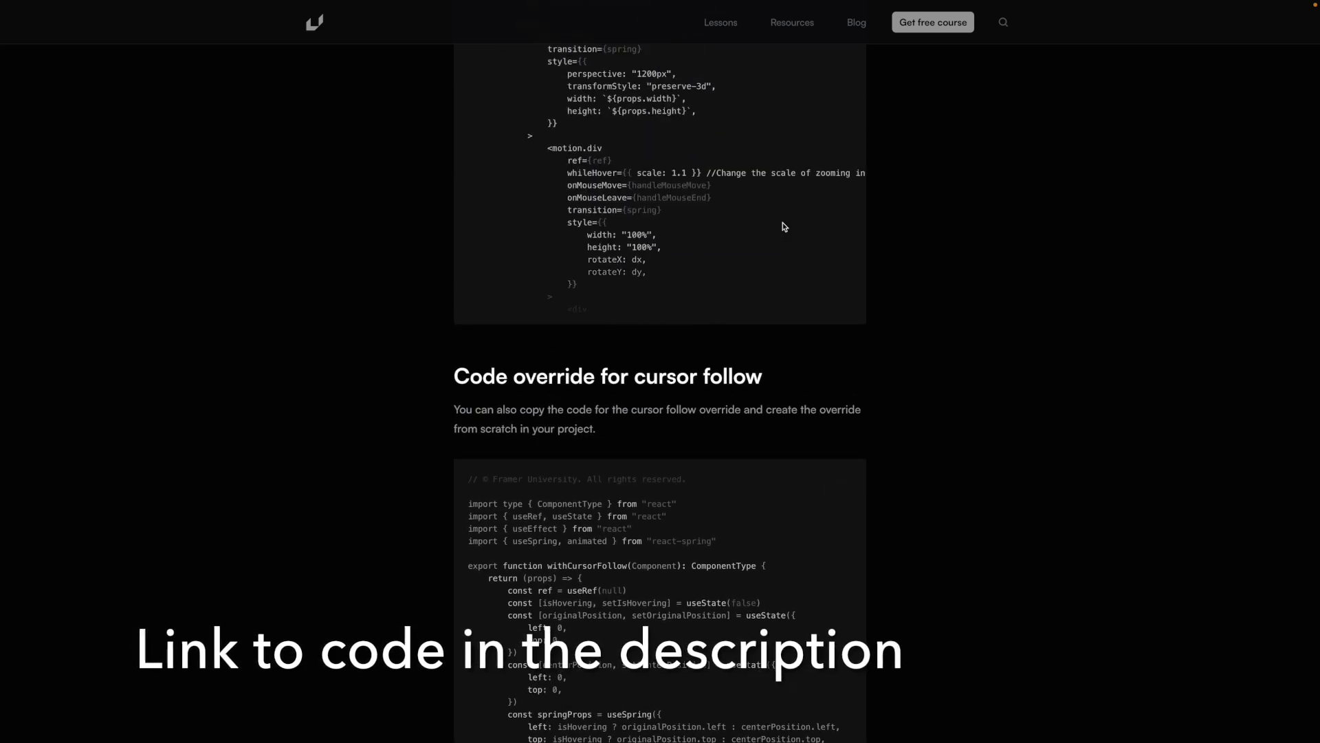
pyautogui.scroll(5, 955, 189)
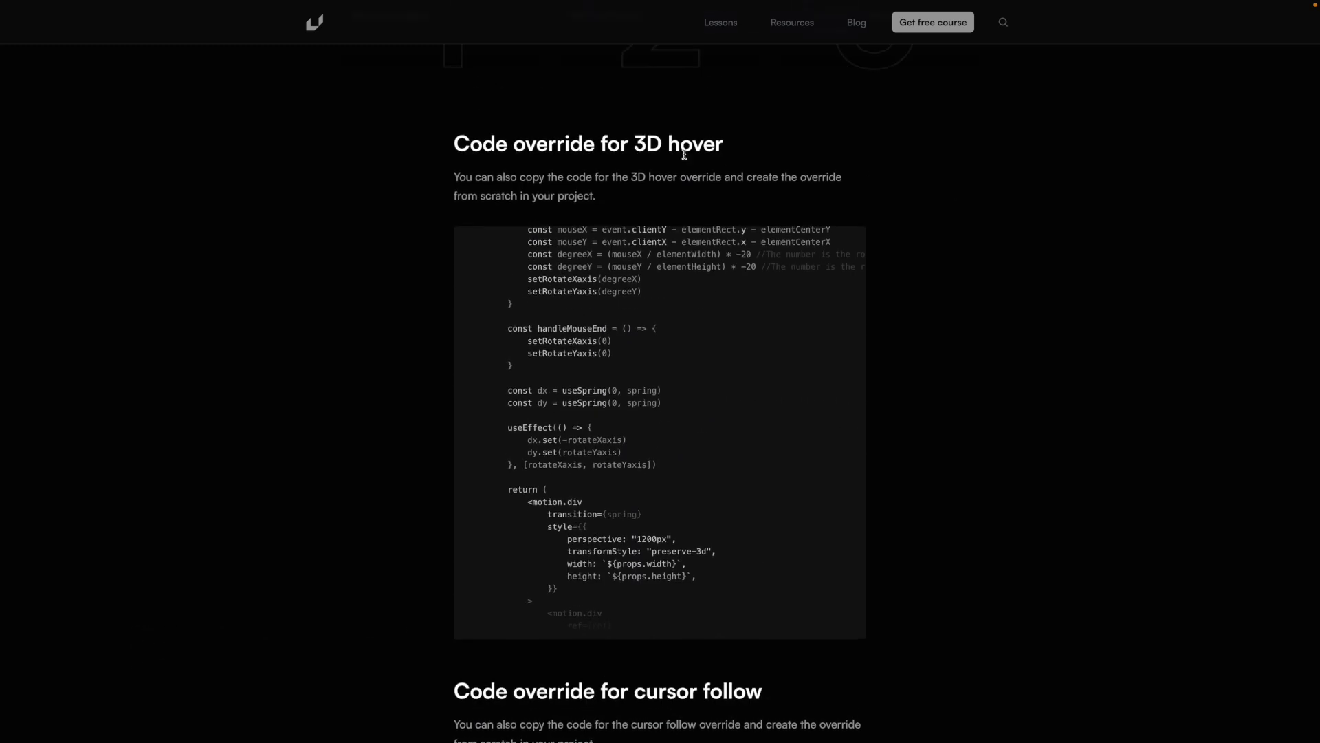
pyautogui.scroll(1, 721, 167)
pyautogui.click(840, 301)
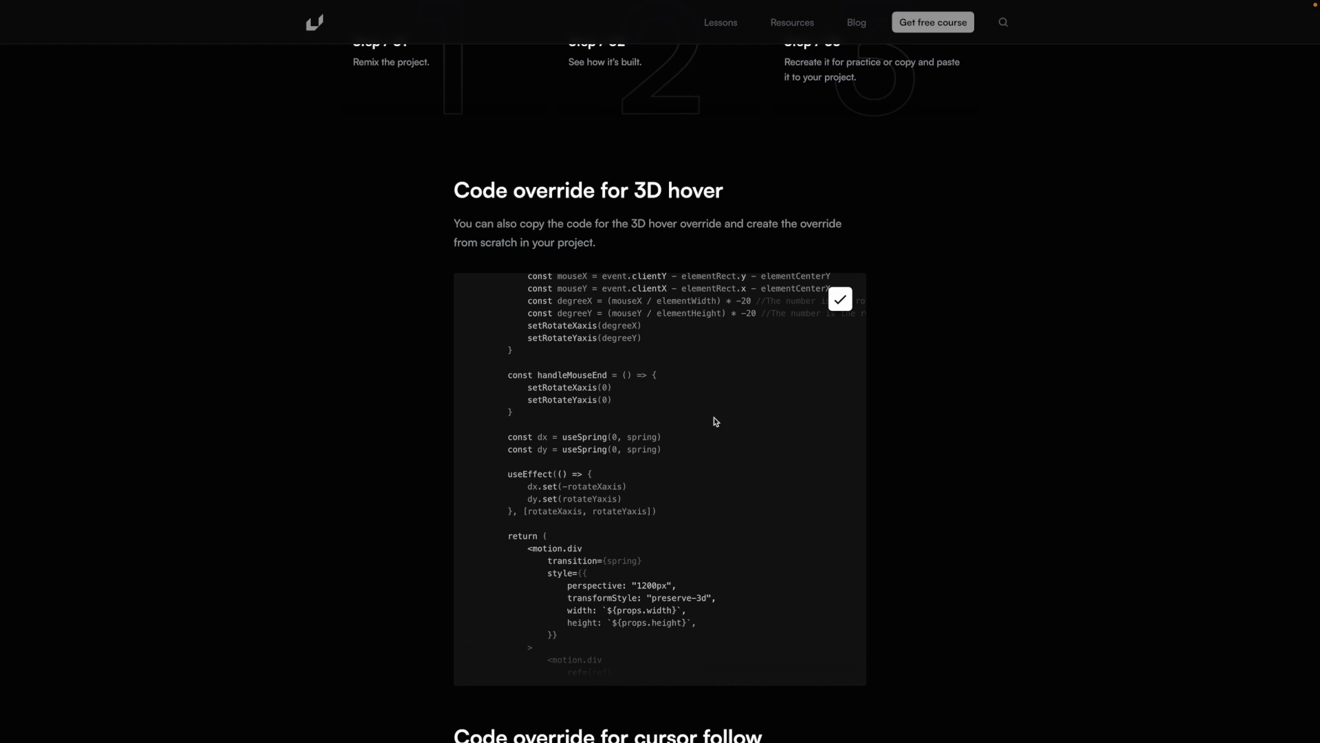
pyautogui.hotkey('ctrl', 'Left')
pyautogui.press('super+v')
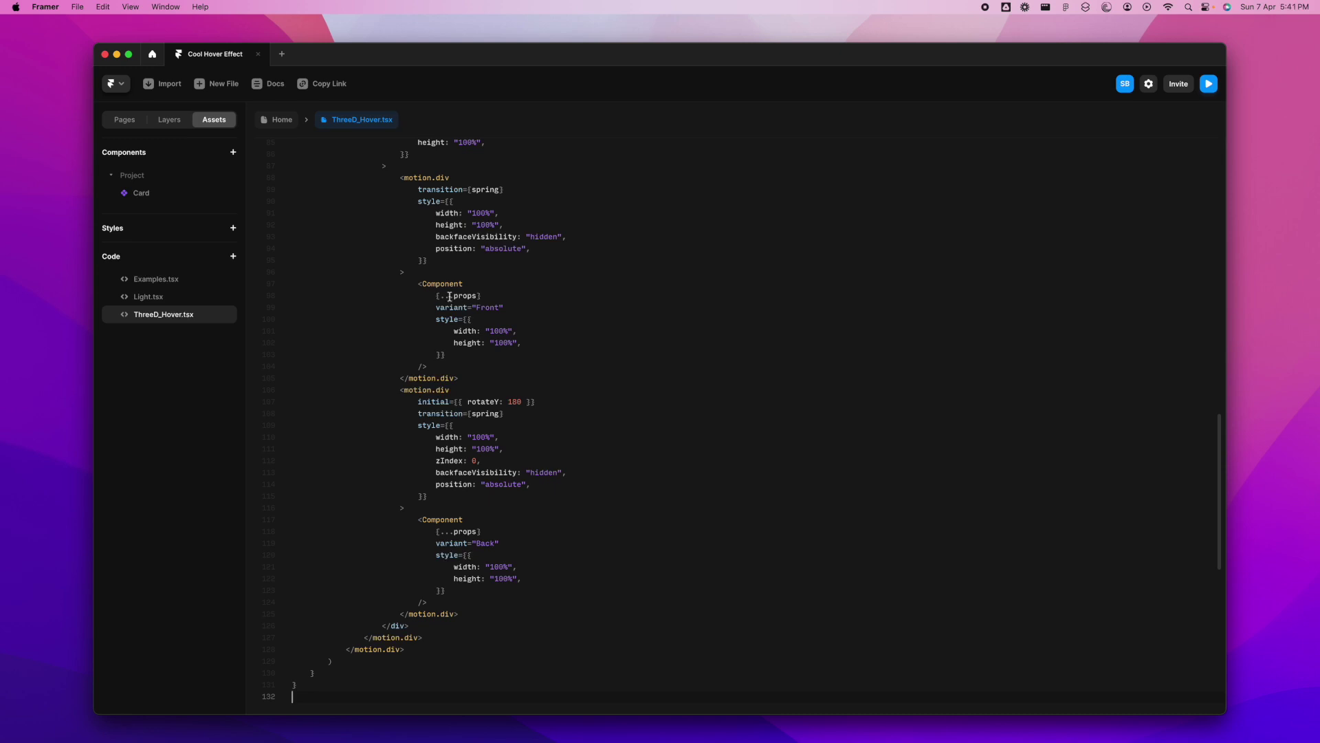
# Set the Card's code override to File ThreeD_Hover with the with3D override.
pyautogui.click(286, 128)
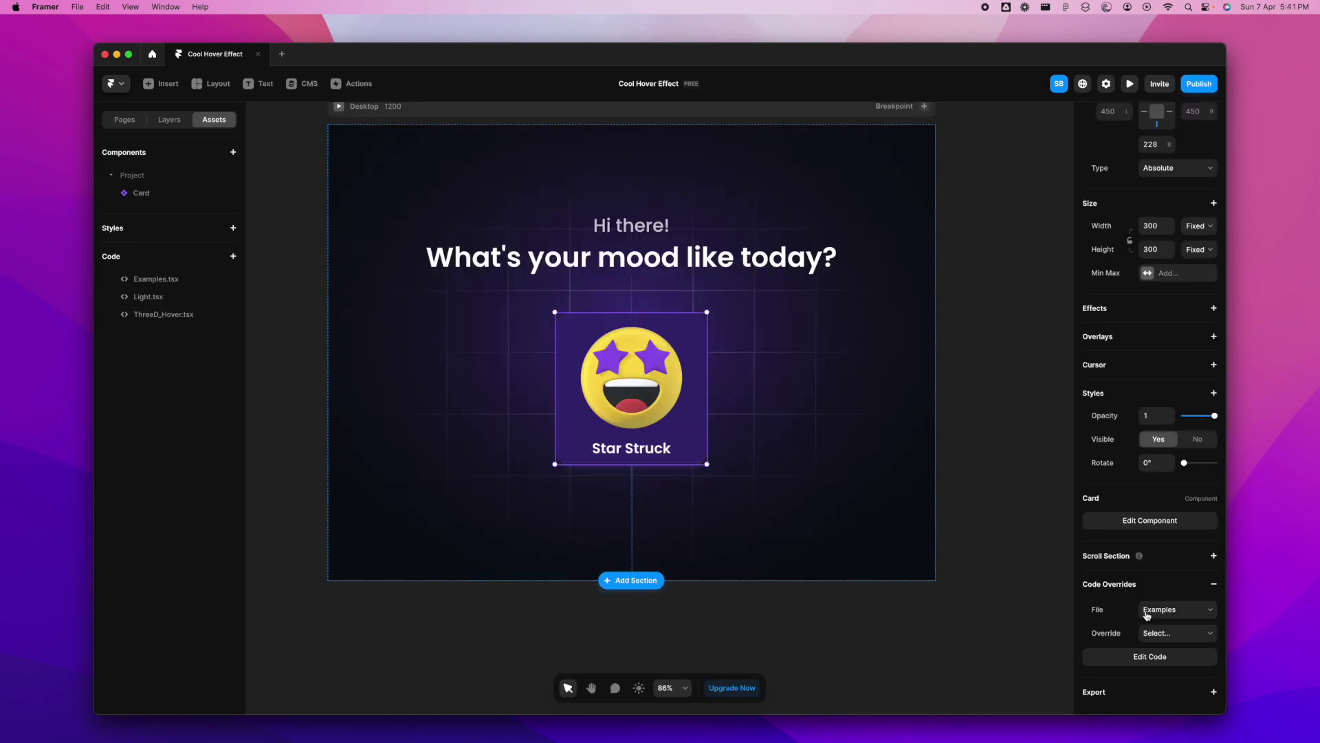
pyautogui.click(1184, 615)
pyautogui.click(1184, 637)
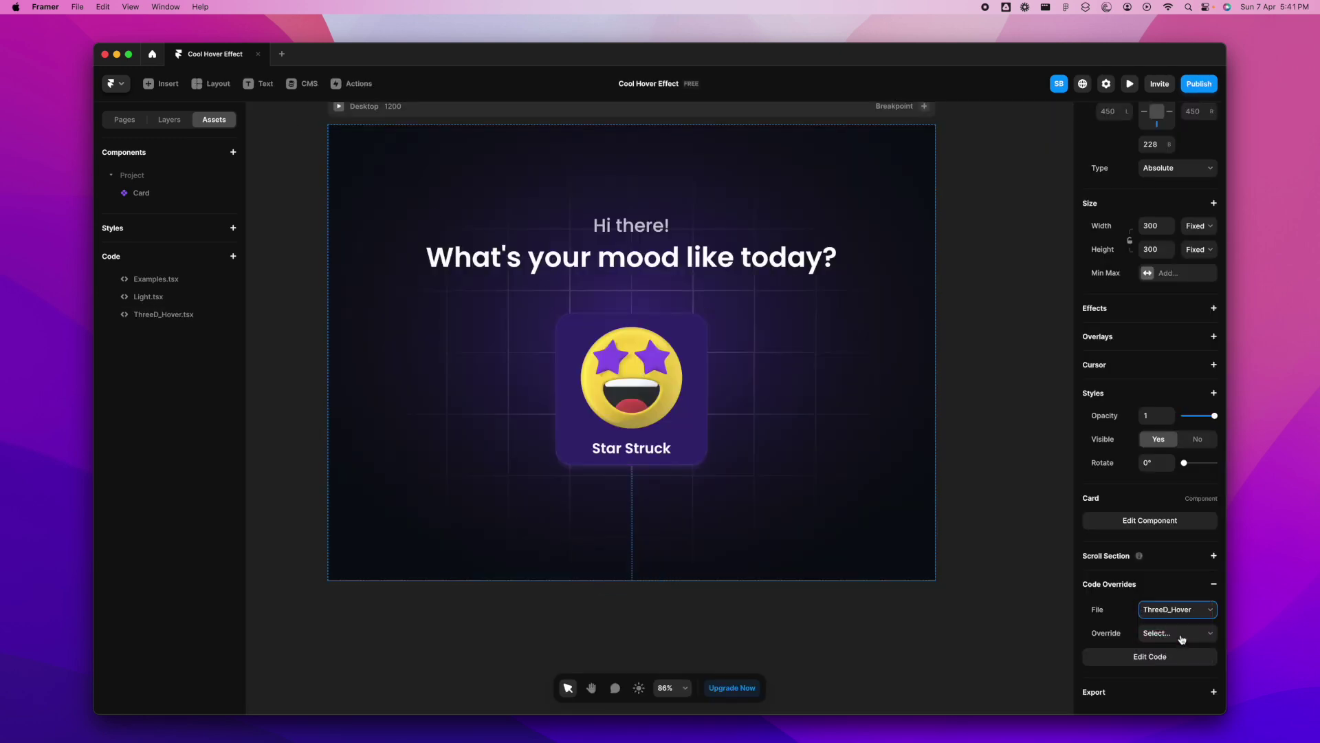
pyautogui.click(1183, 637)
pyautogui.click(1182, 653)
pyautogui.scroll(3, 1117, 567)
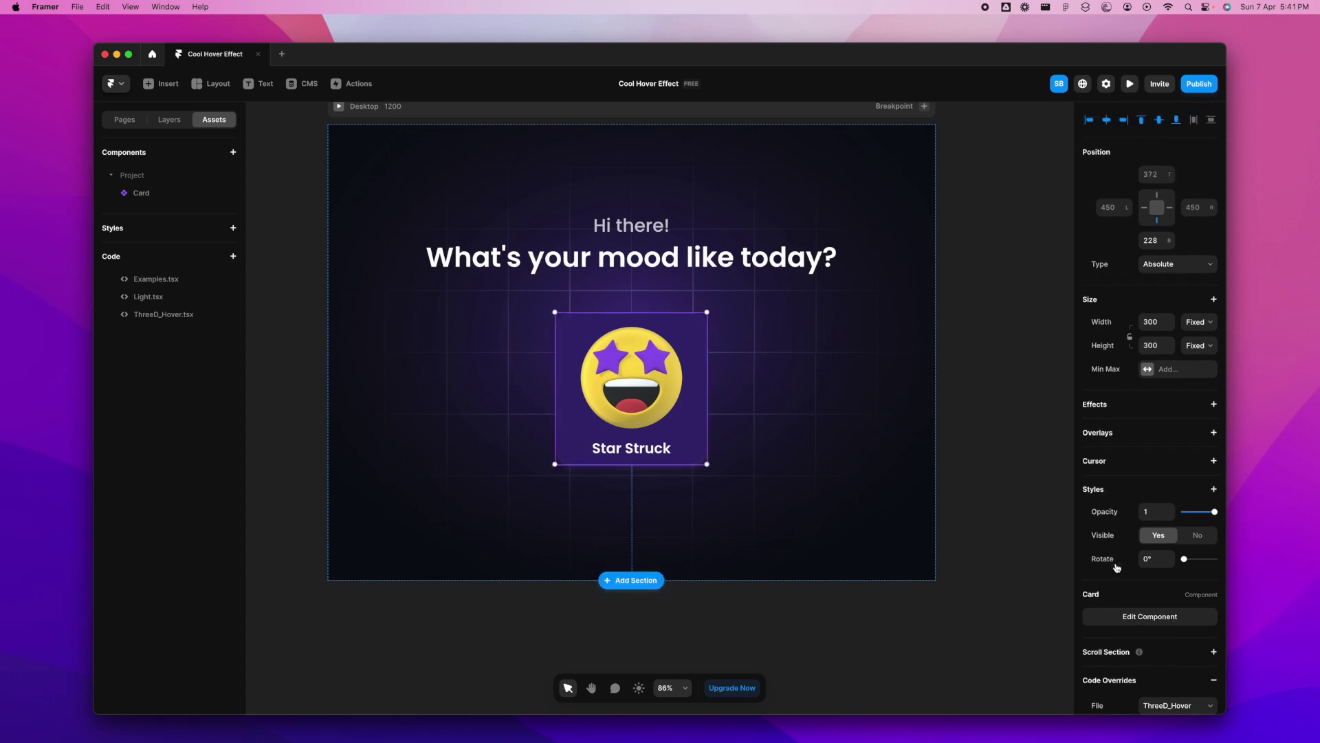
pyautogui.click(338, 106)
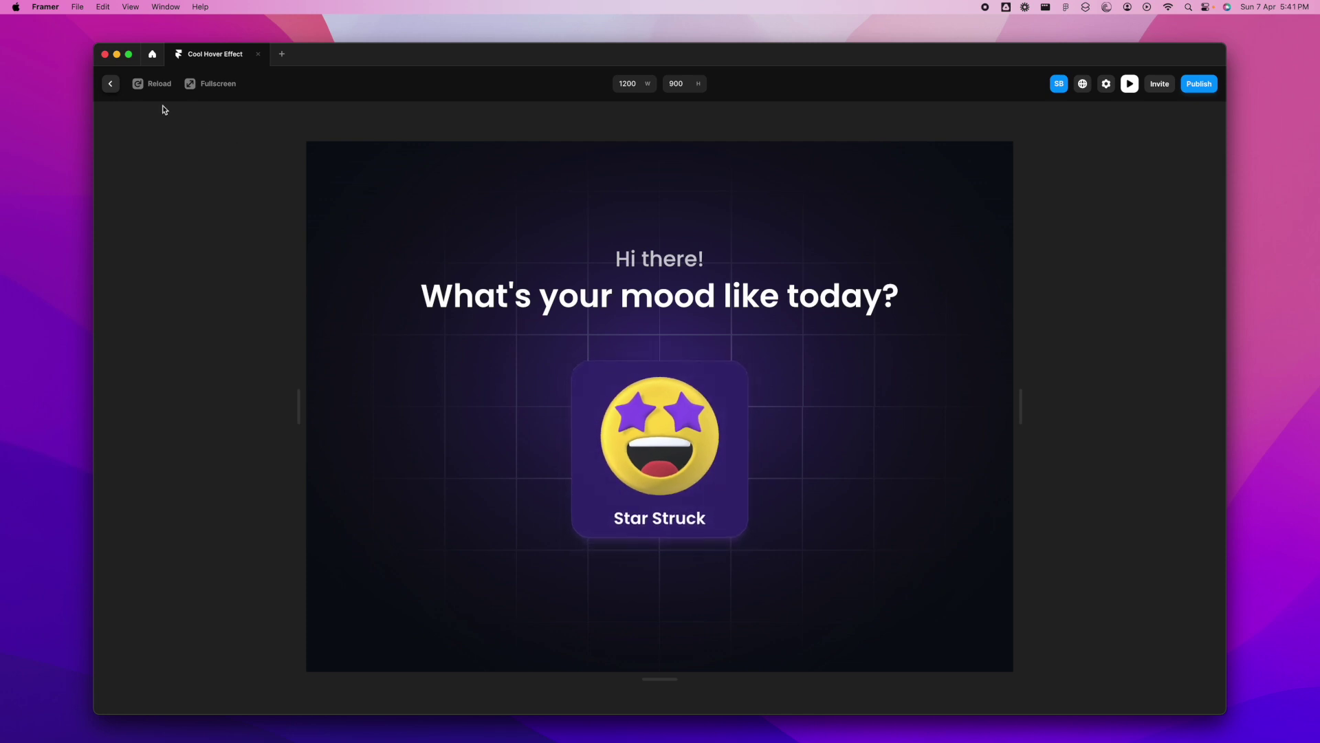
pyautogui.click(109, 84)
pyautogui.click(988, 486)
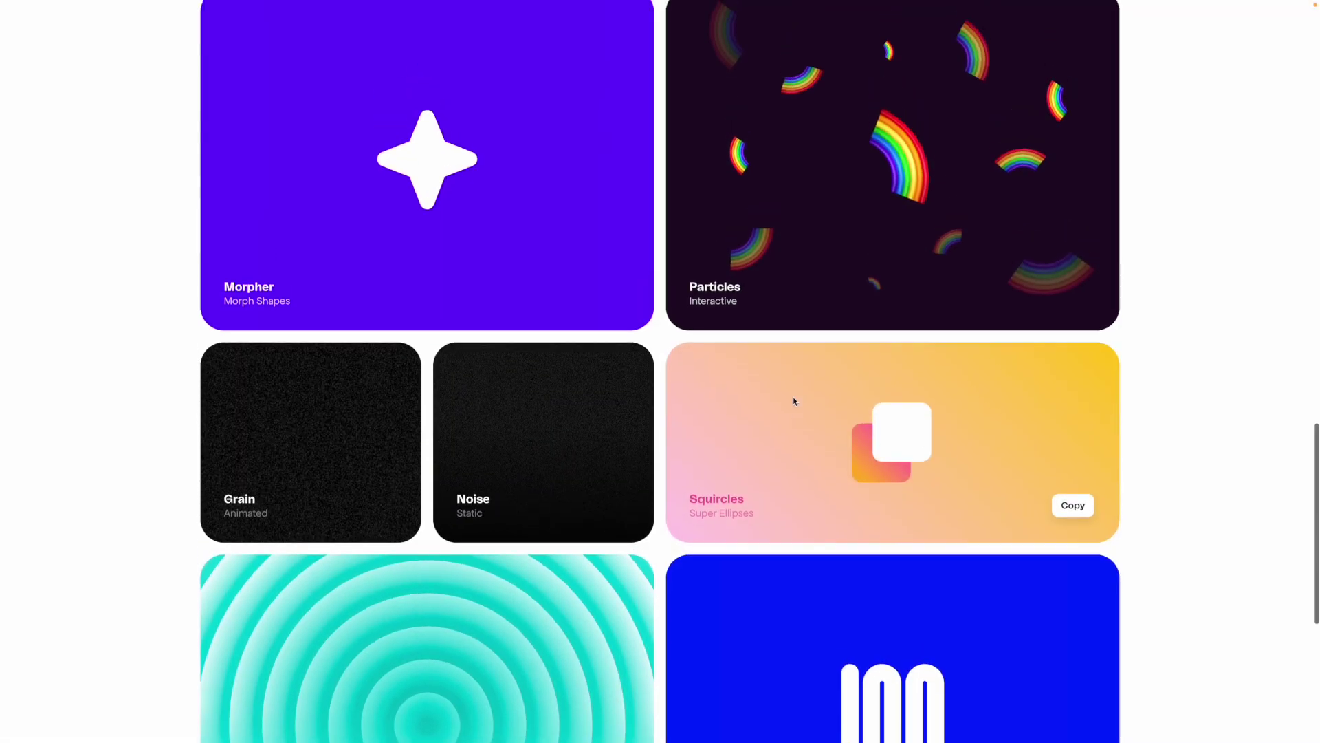
# Paste the Particles component into the Desktop section at its top-left corner.
pyautogui.scroll(2, 793, 398)
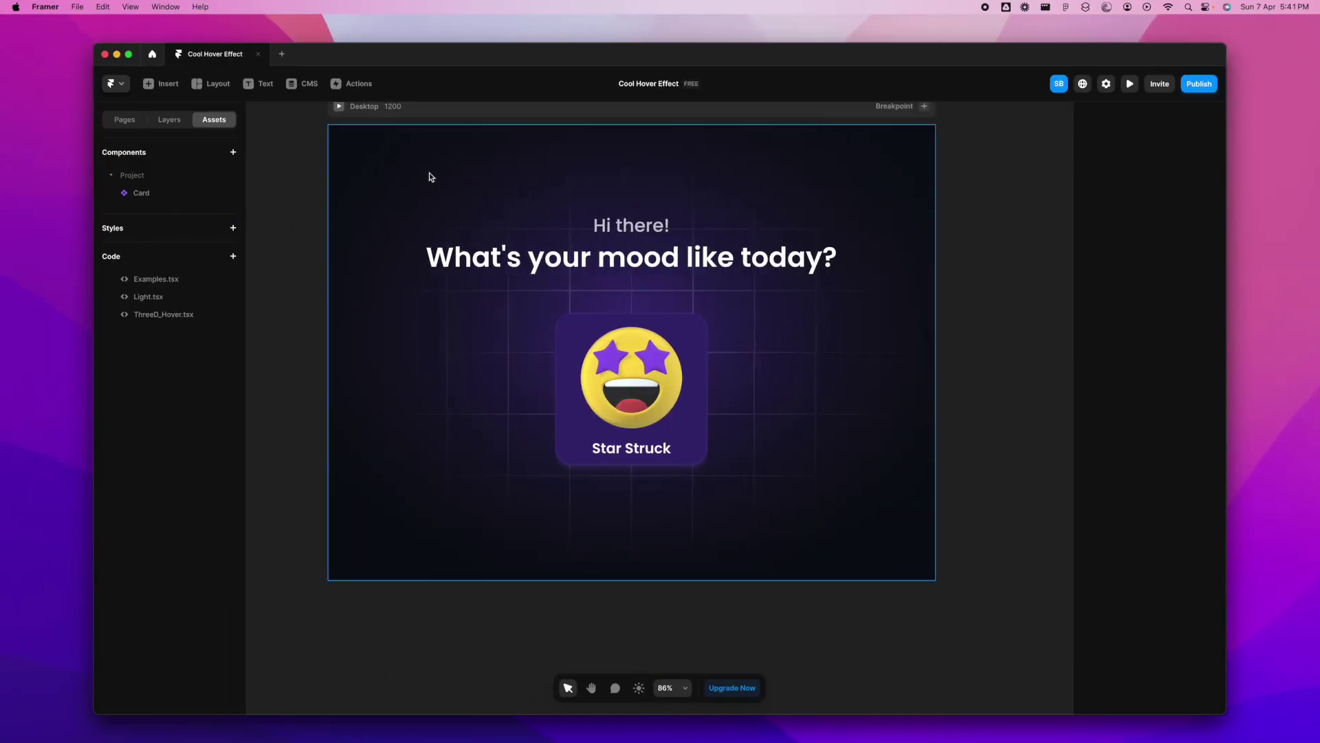
pyautogui.scroll(2, 406, 162)
pyautogui.click(374, 219)
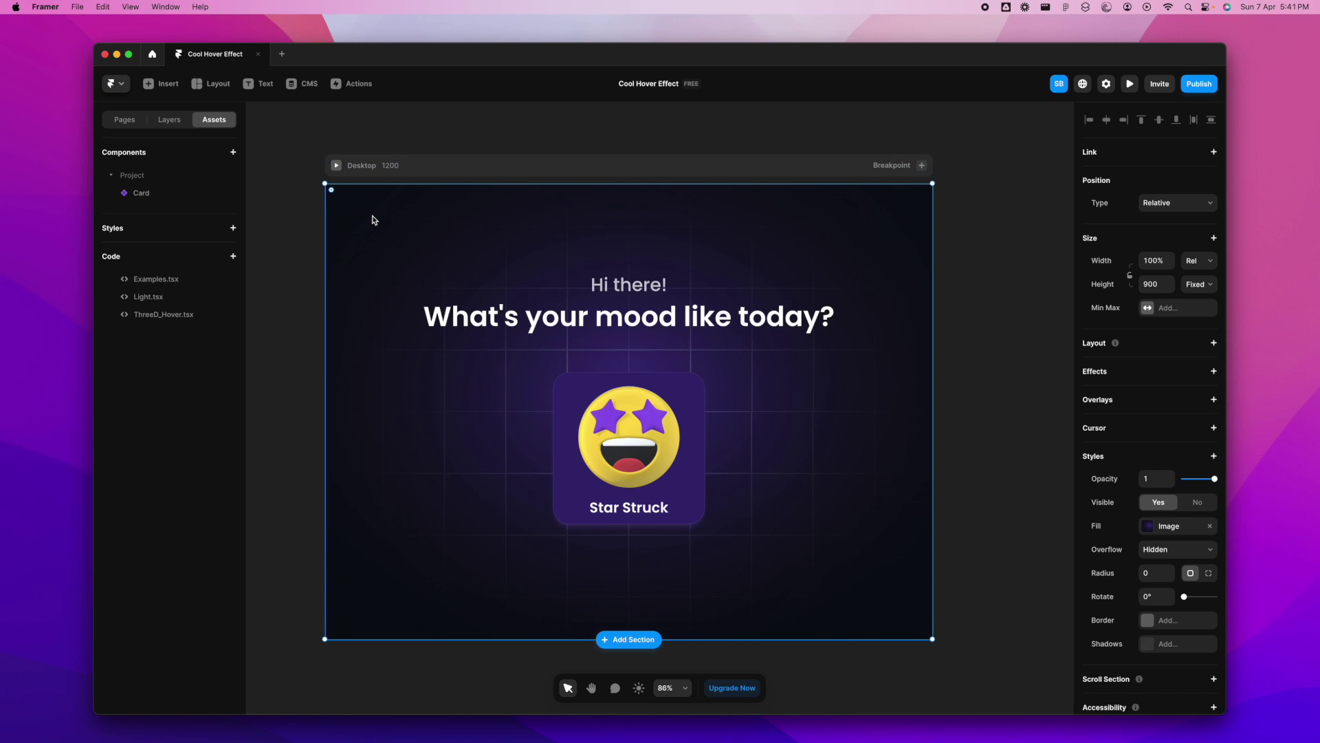
pyautogui.press('super+v')
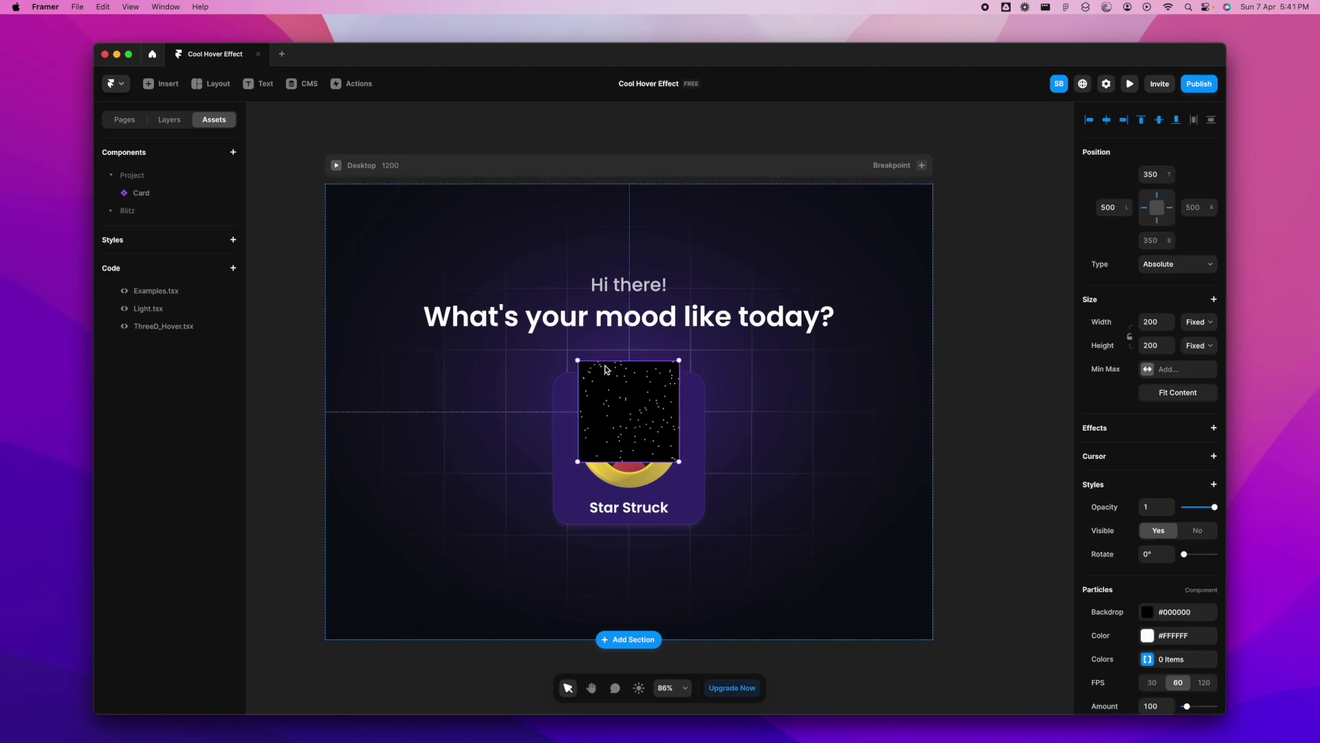
pyautogui.moveTo(607, 368); pyautogui.dragTo(390, 230)
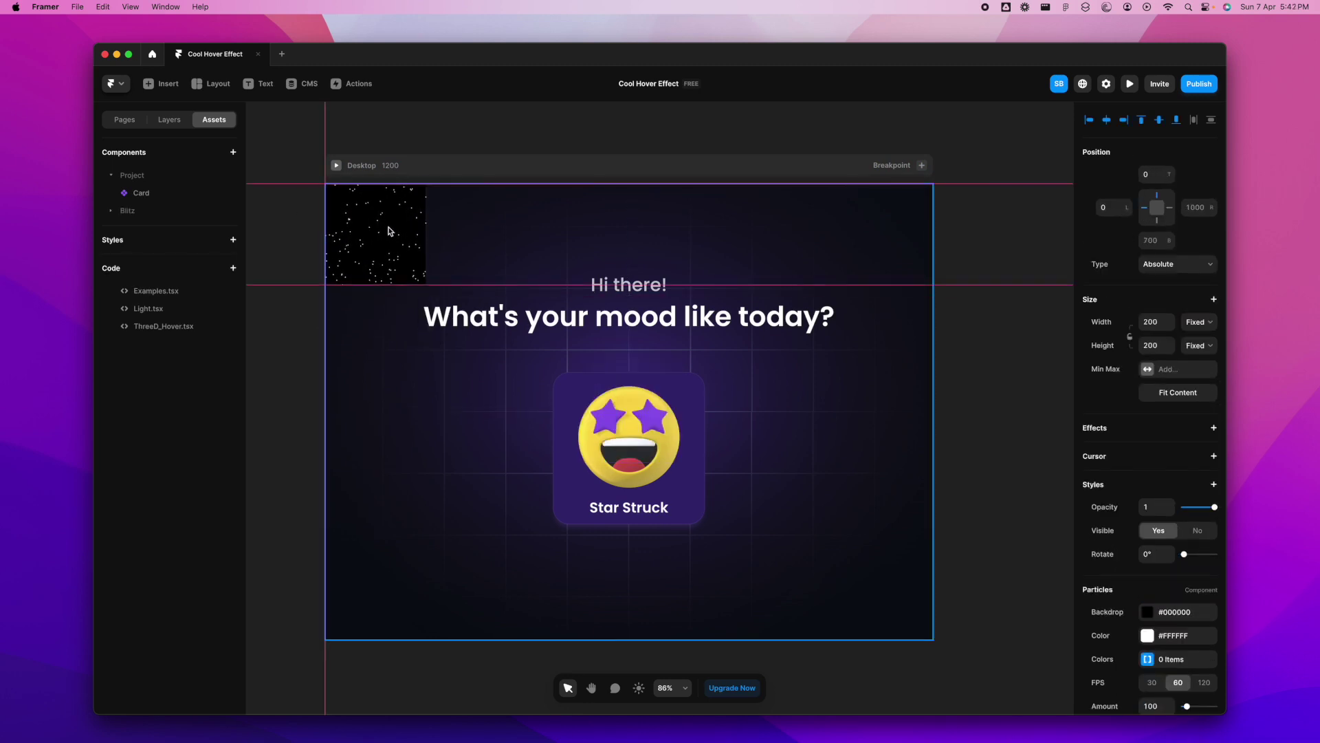
# Send the Particles to the back and stretch them to fill the 1200×900 section.
pyautogui.rightClick(390, 230)
pyautogui.moveTo(413, 282)
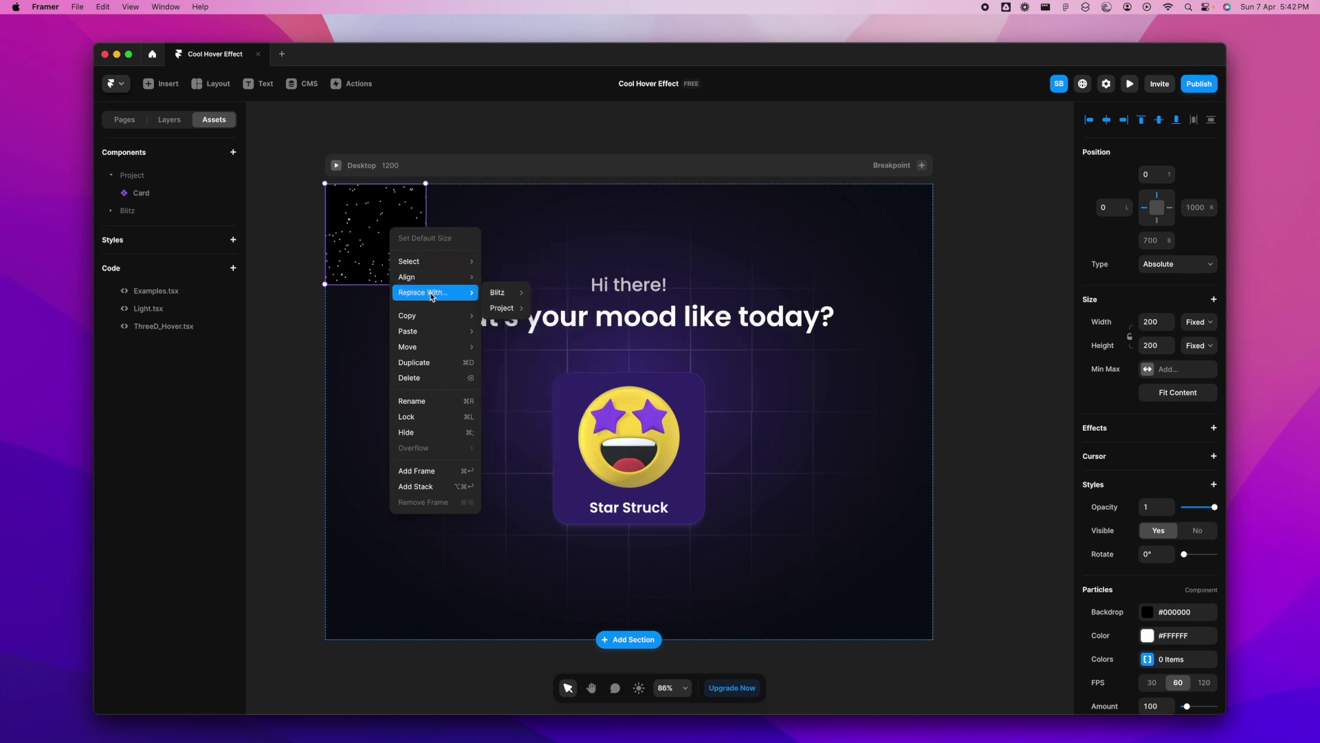
pyautogui.moveTo(434, 347)
pyautogui.click(526, 396)
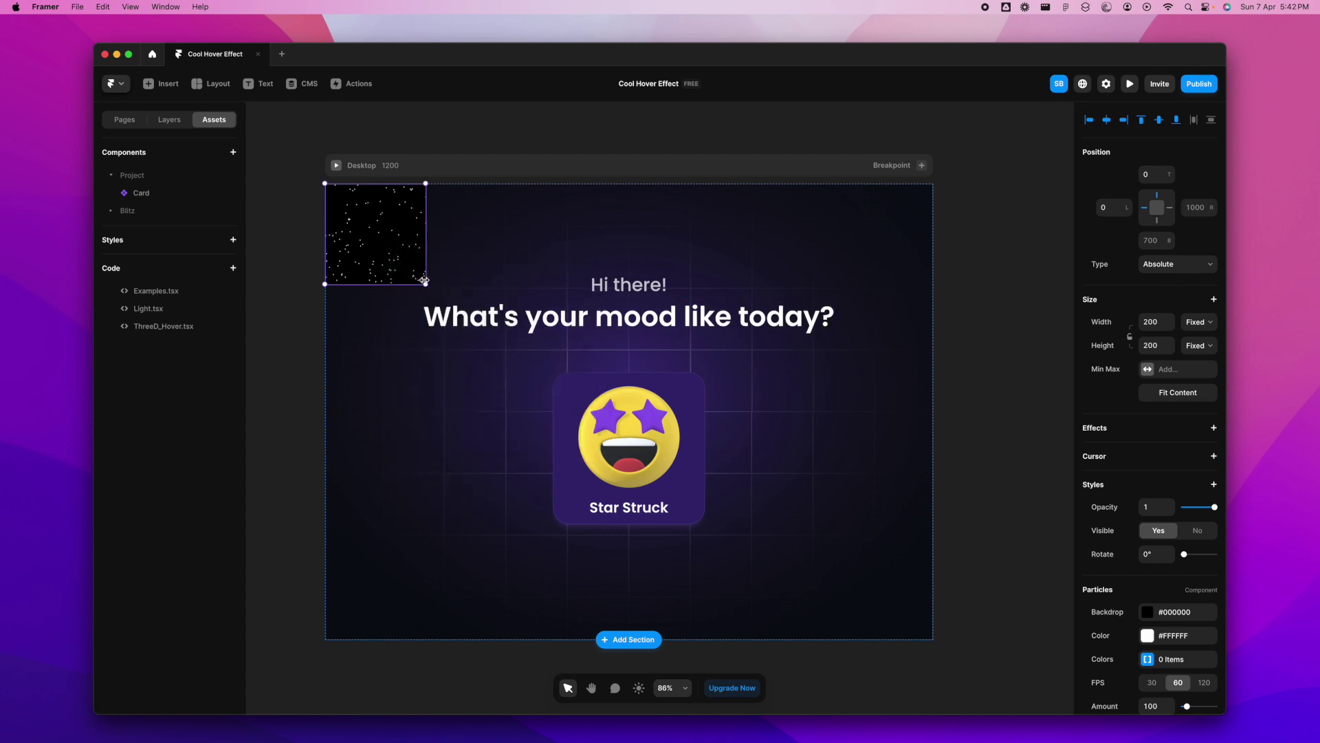
pyautogui.moveTo(425, 288); pyautogui.dragTo(932, 640)
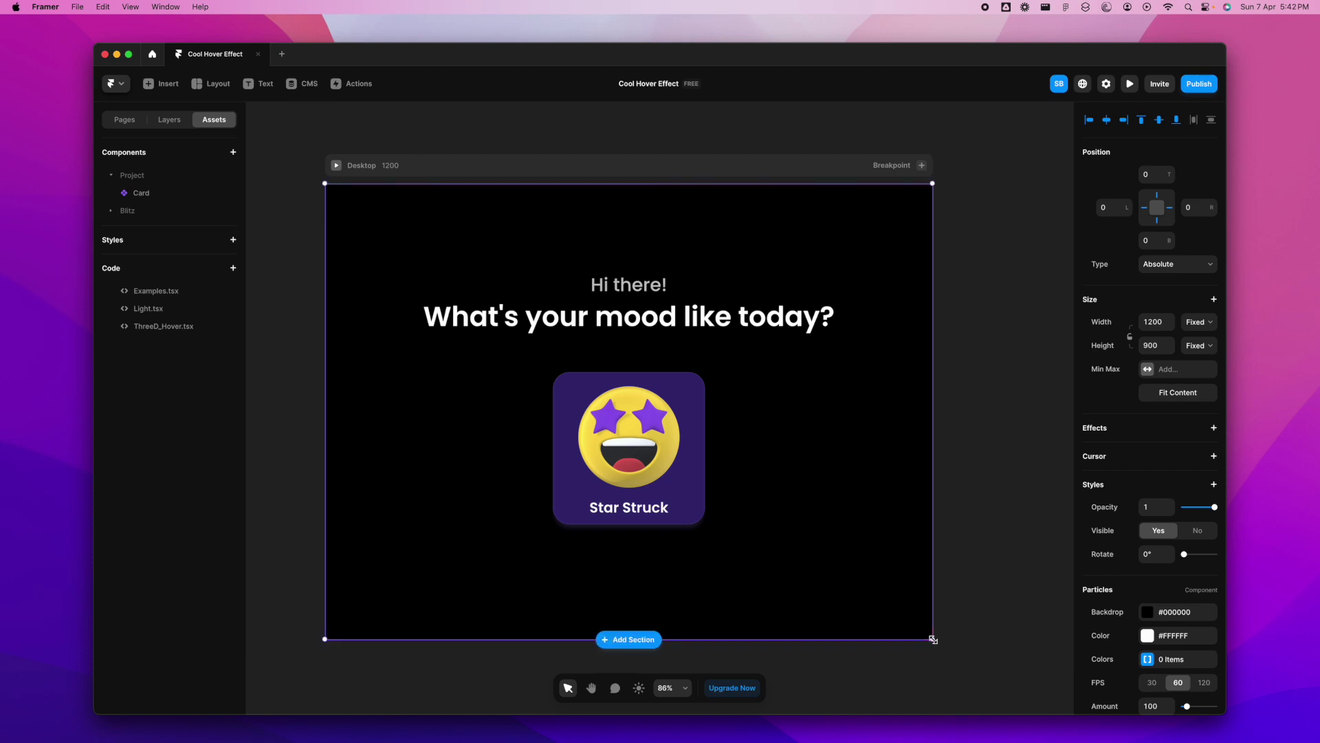
pyautogui.click(1147, 611)
# Make the particle backdrop 0% opaque and raise the particle amount to 305.
pyautogui.moveTo(1011, 601); pyautogui.dragTo(887, 604)
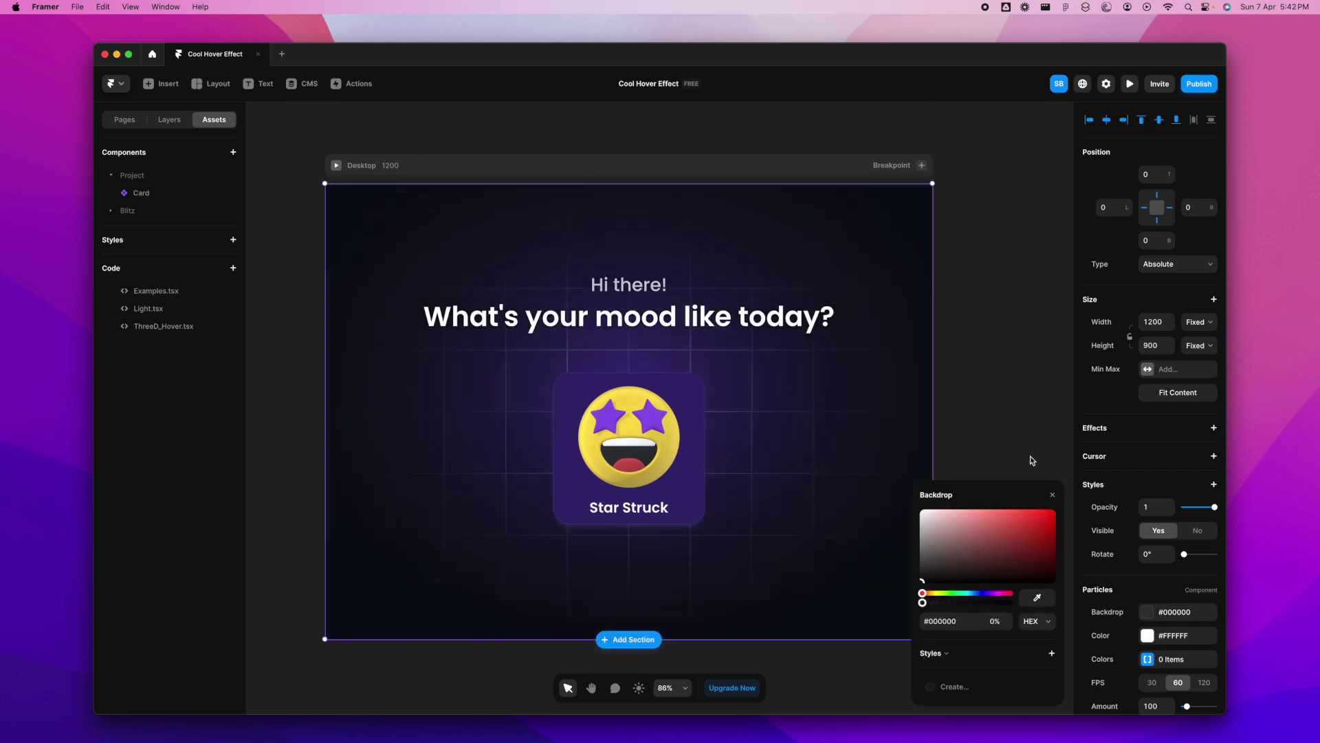
pyautogui.scroll(-2, 1147, 615)
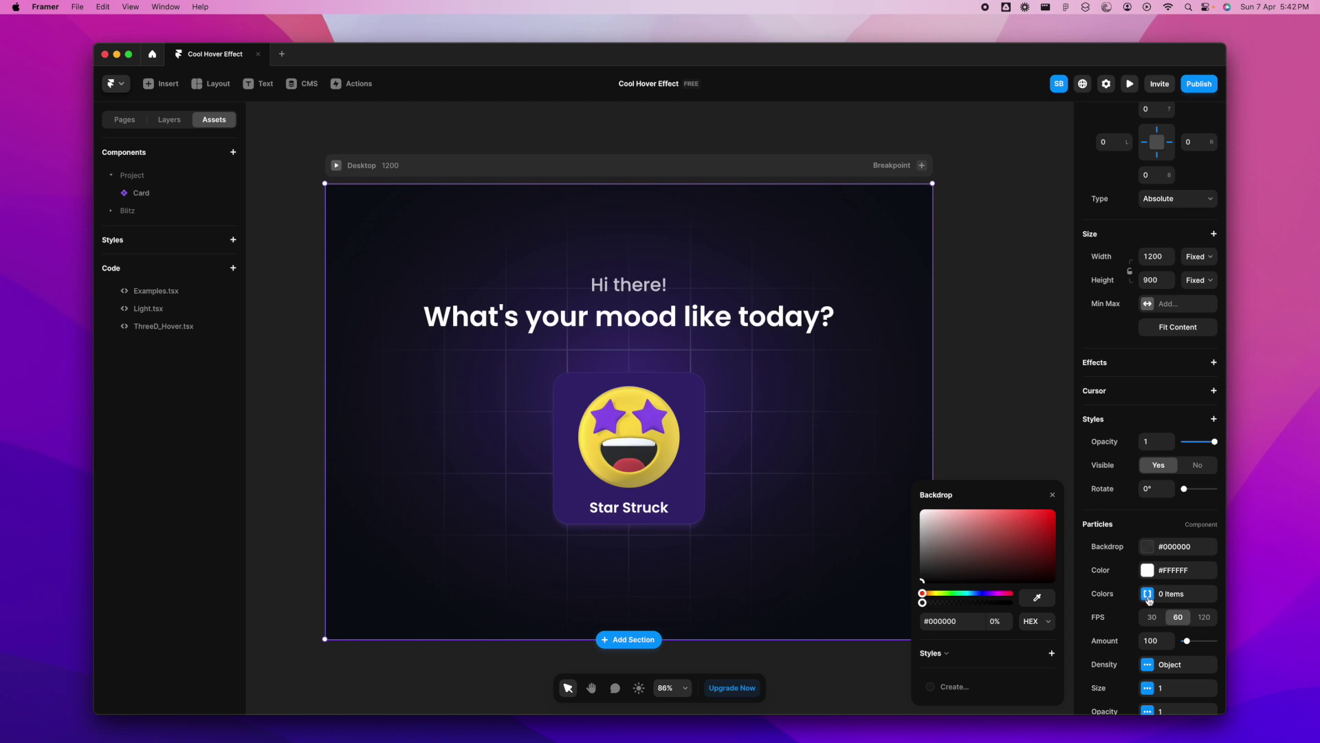
pyautogui.click(1148, 596)
pyautogui.click(1147, 575)
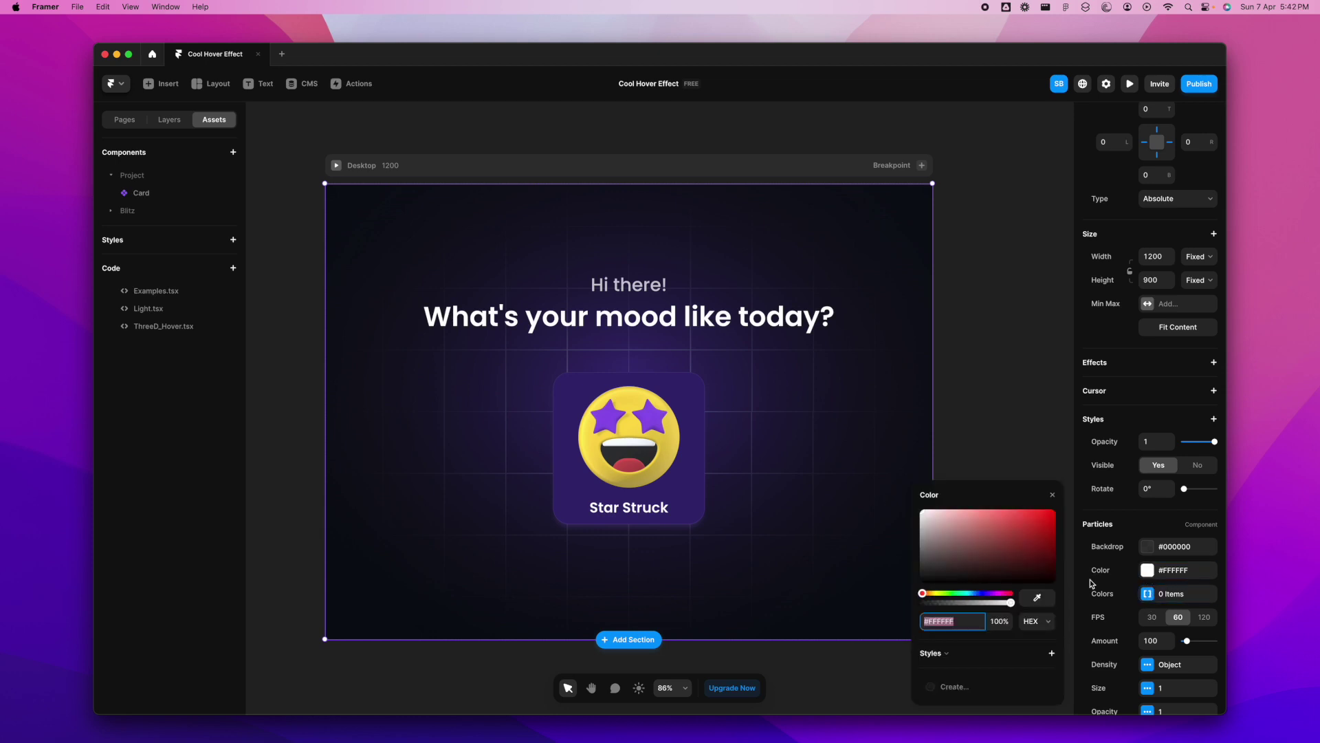
pyautogui.click(1052, 495)
pyautogui.scroll(-5, 1183, 502)
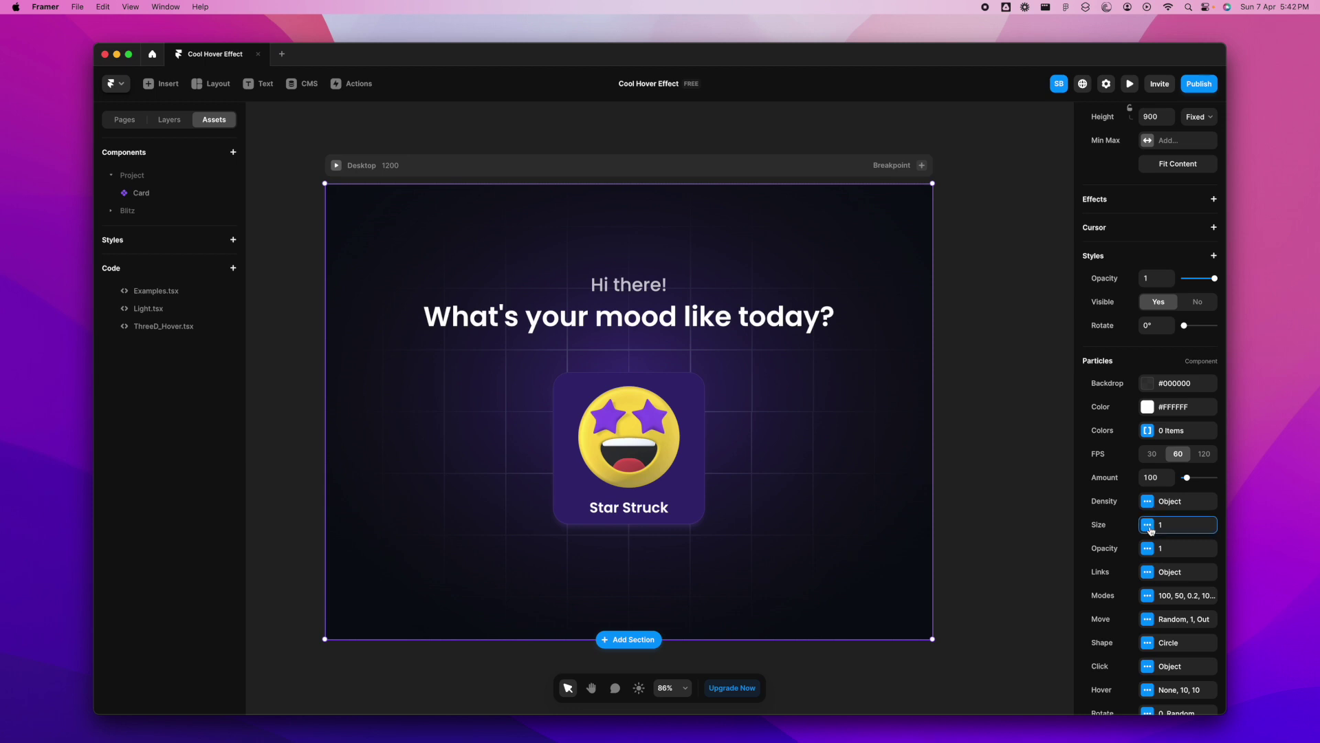
pyautogui.click(1148, 525)
pyautogui.moveTo(1187, 477); pyautogui.dragTo(1196, 481)
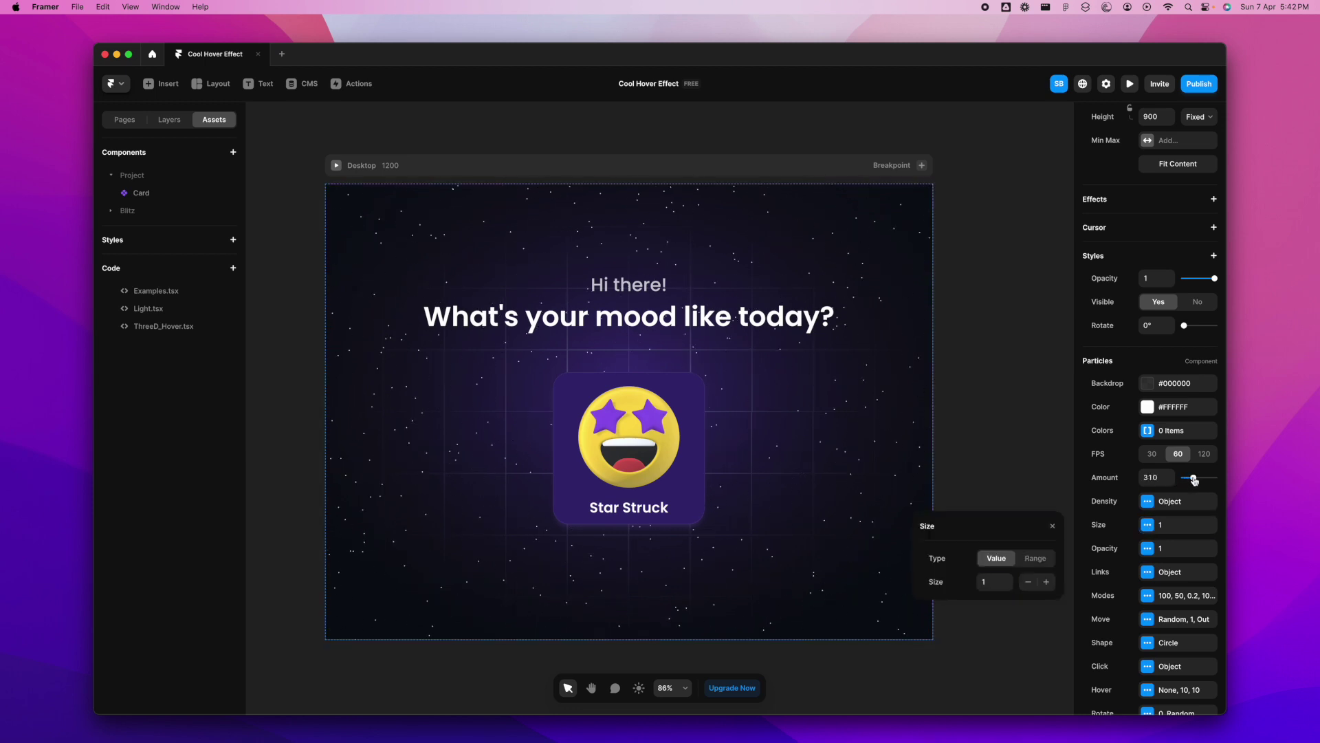
pyautogui.click(1195, 481)
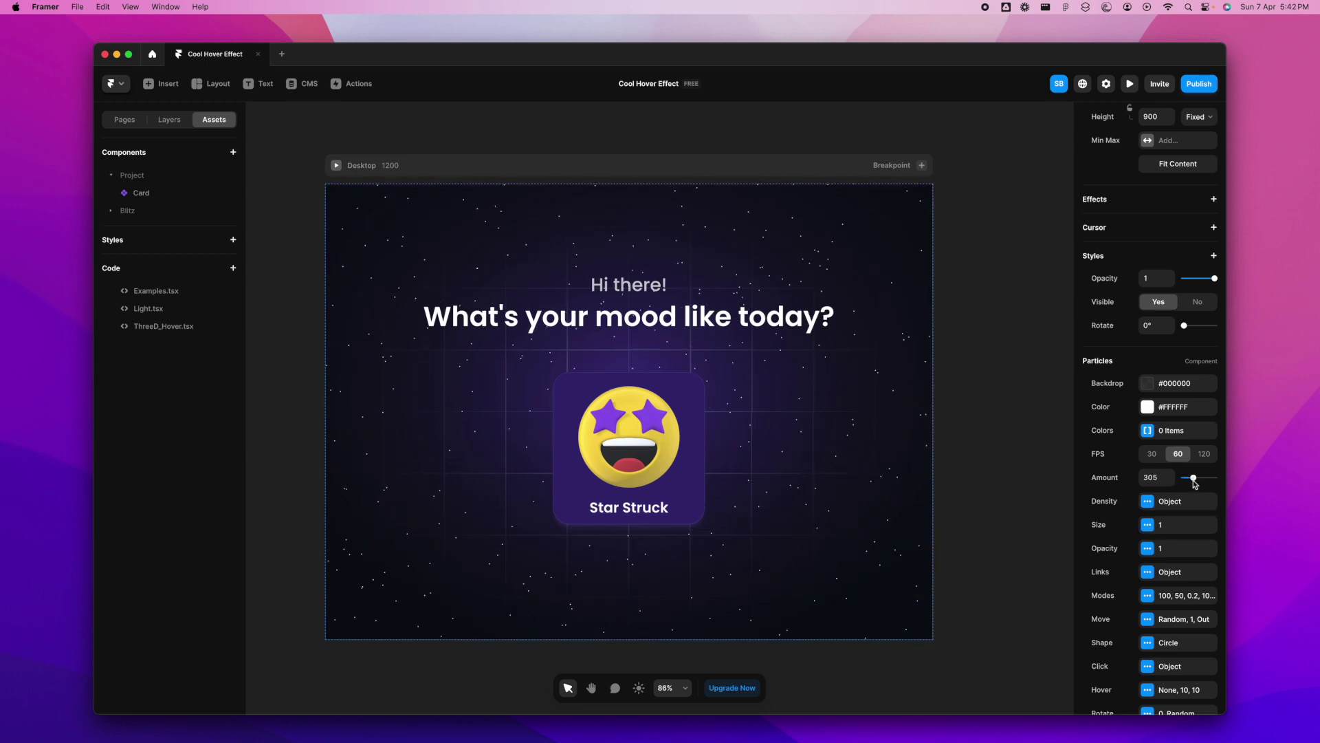
# Give the particles a random opacity range from 0 to 1.
pyautogui.scroll(-2, 1150, 550)
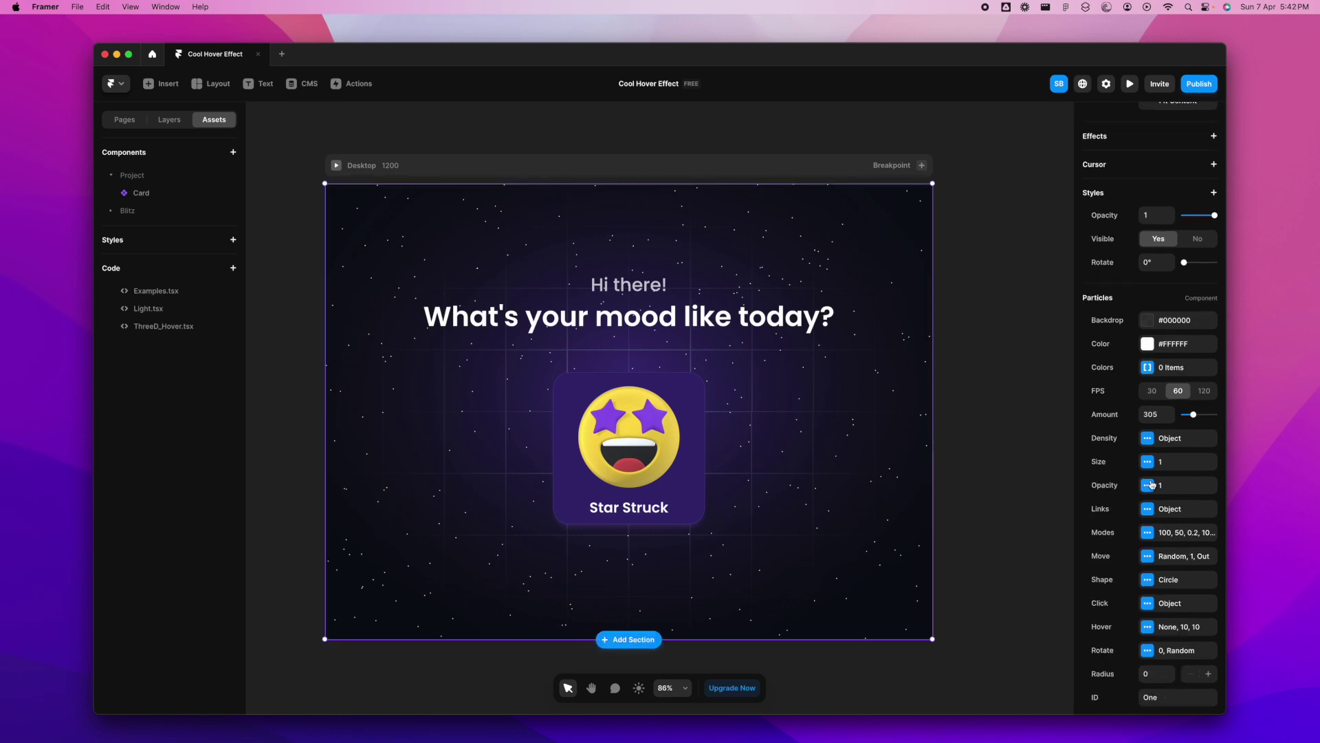
pyautogui.click(1147, 486)
pyautogui.click(1035, 519)
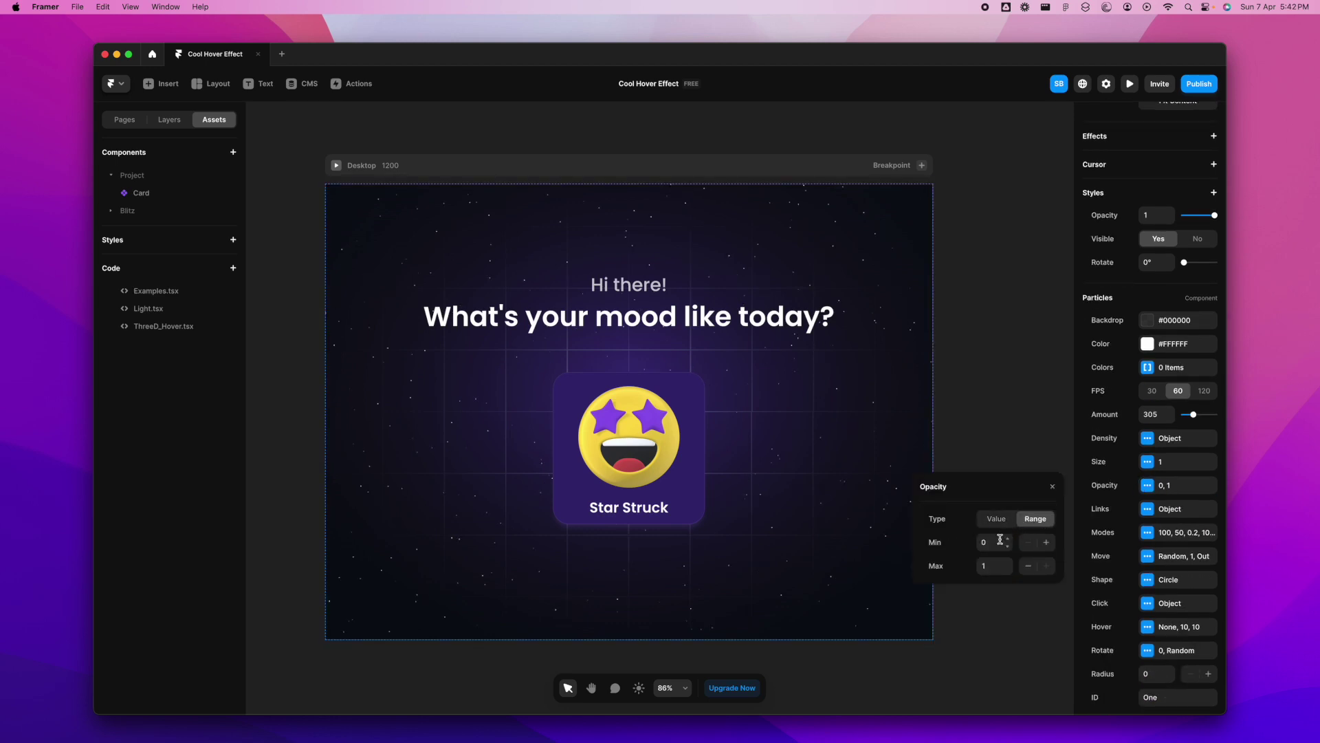
pyautogui.click(1052, 486)
# Make the particles move randomly and bounce at the edges, with hover reaction disabled.
pyautogui.scroll(-1, 1158, 571)
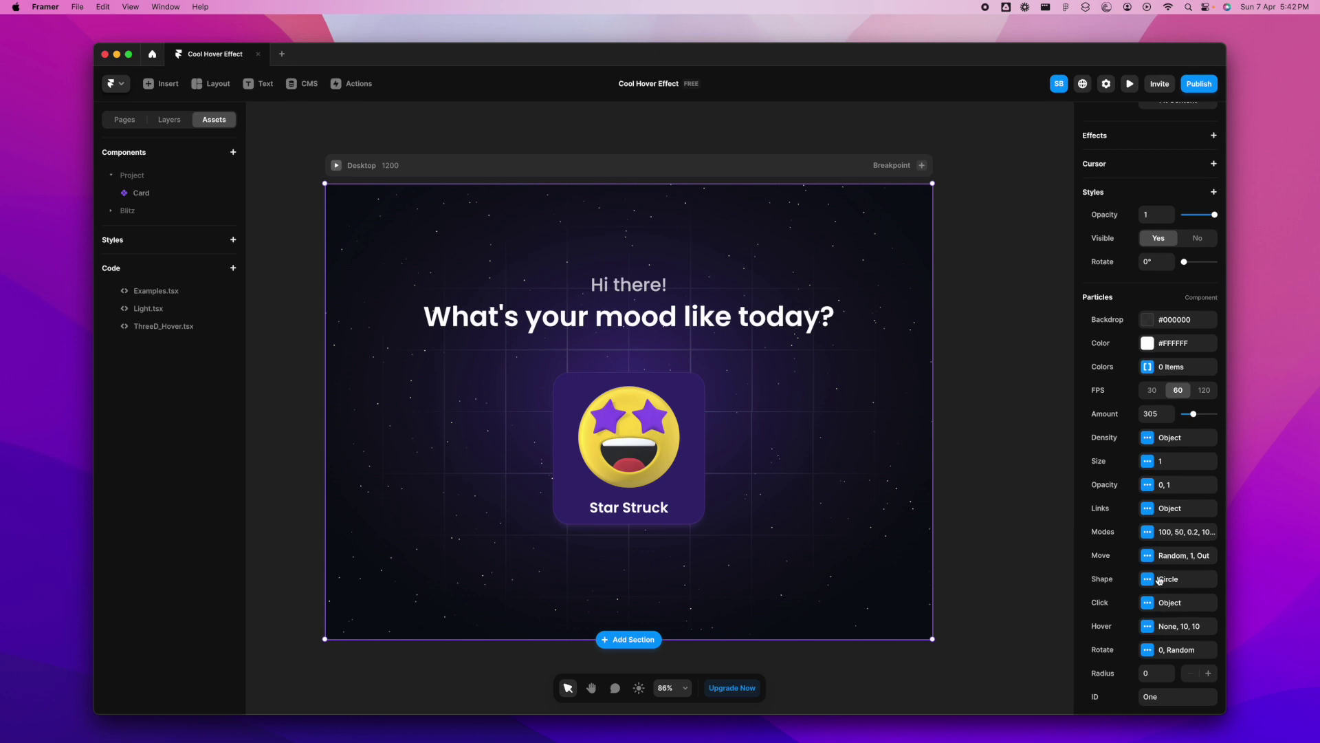
pyautogui.click(1147, 513)
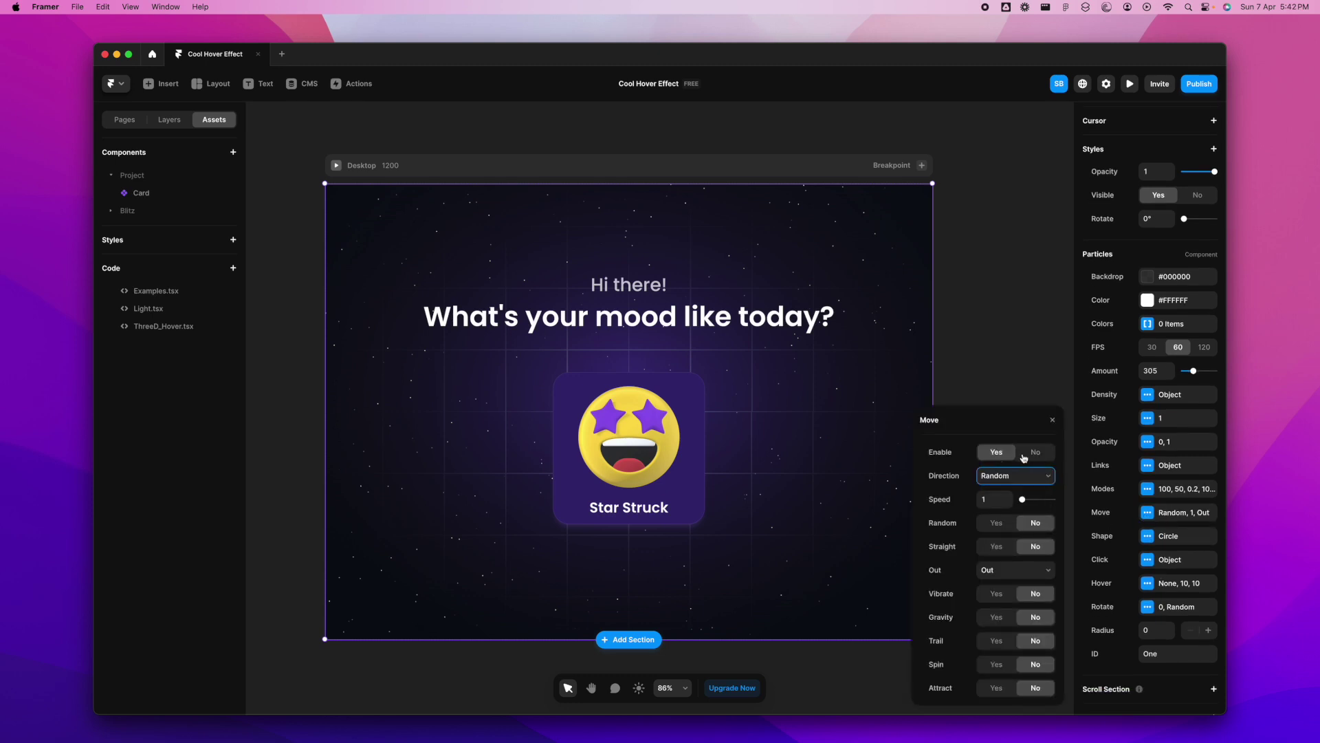
pyautogui.click(995, 524)
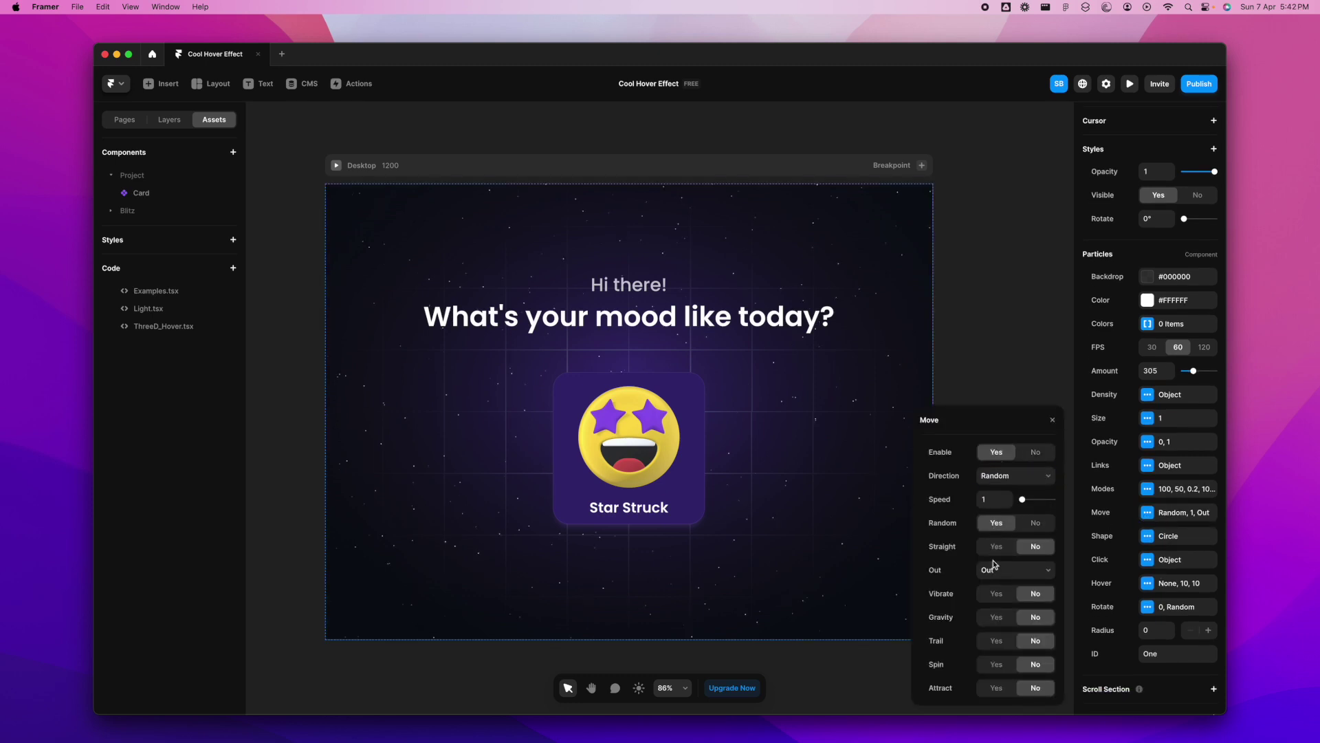
pyautogui.click(1014, 576)
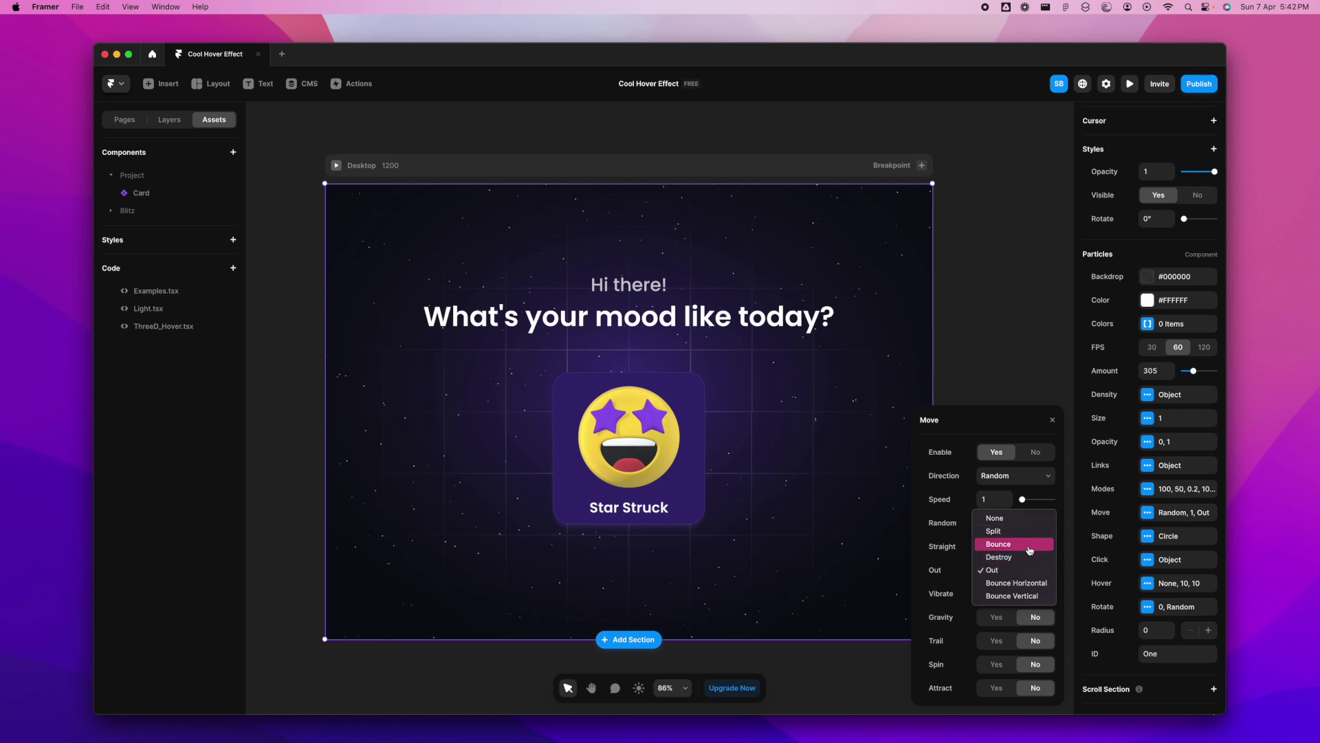
pyautogui.click(1029, 545)
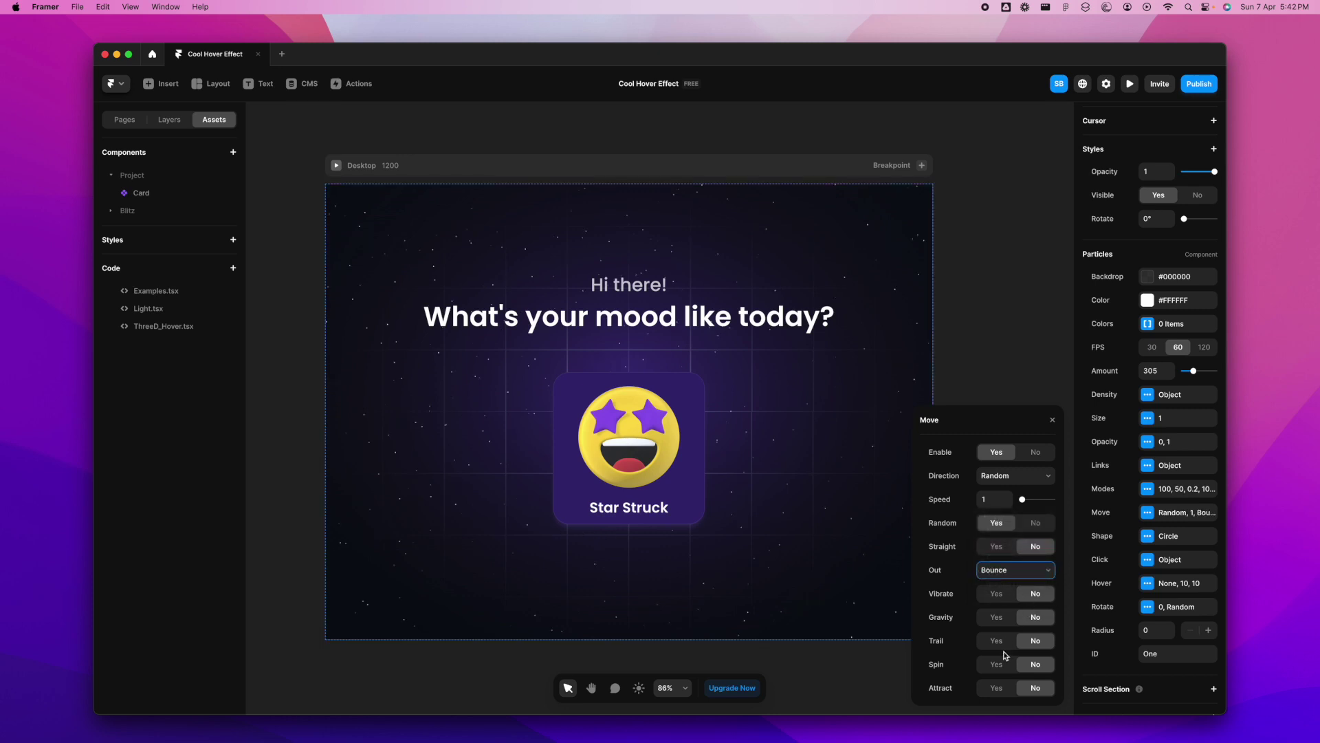
pyautogui.click(1052, 421)
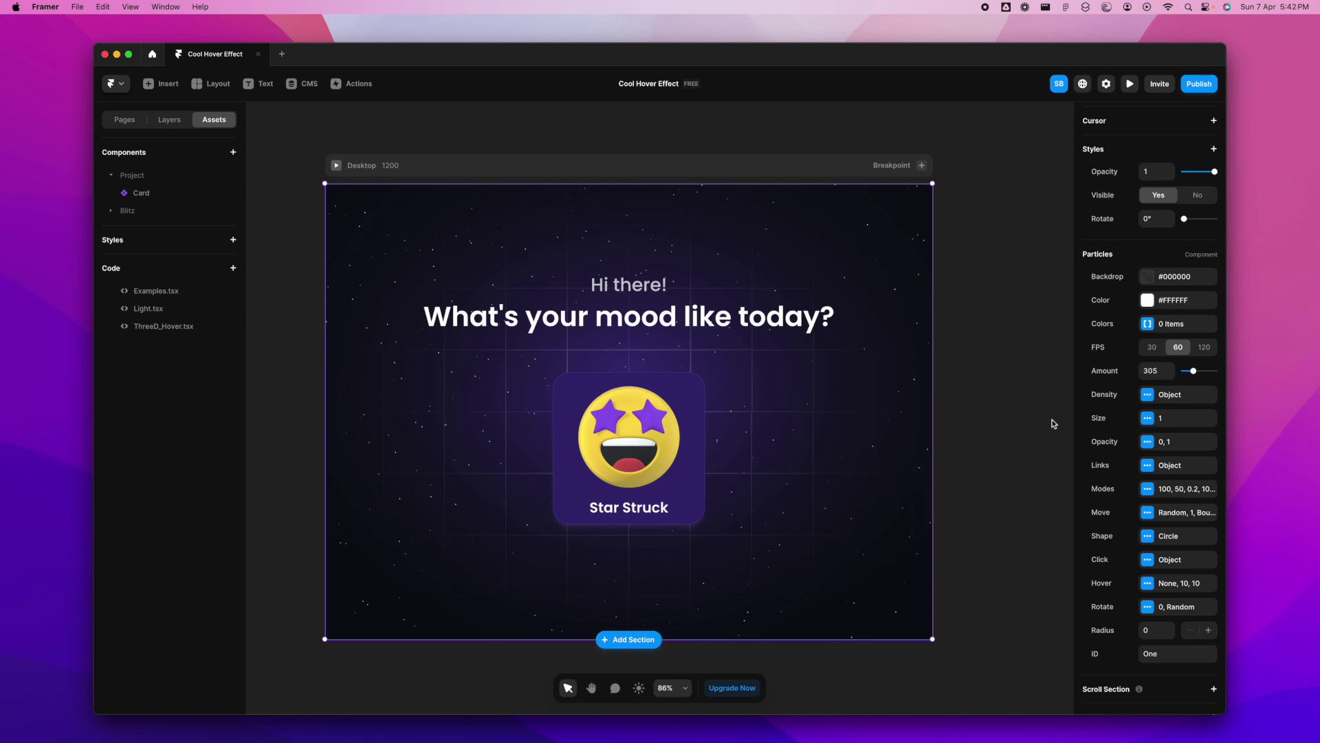
pyautogui.click(1147, 583)
pyautogui.click(1034, 594)
# Preview the mood page with the Star Struck card over the white-particle starfield.
pyautogui.click(1052, 586)
pyautogui.click(337, 166)
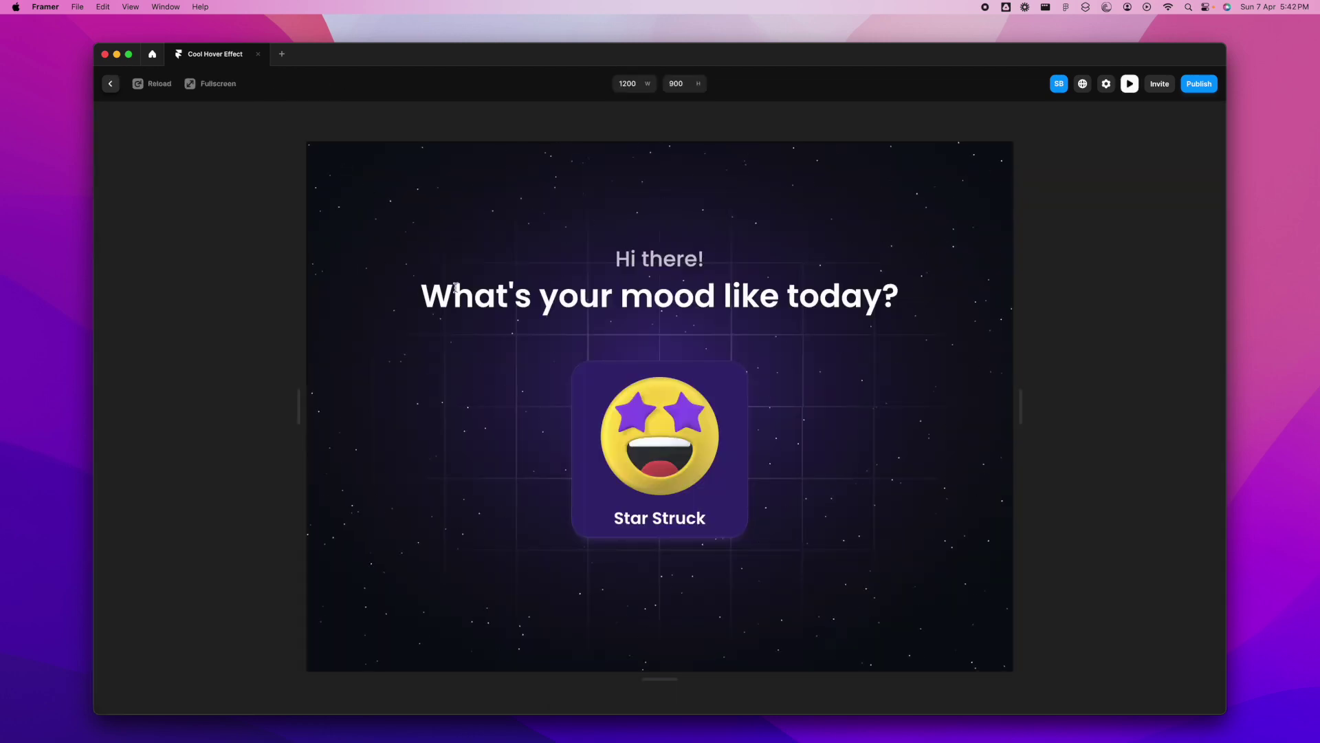